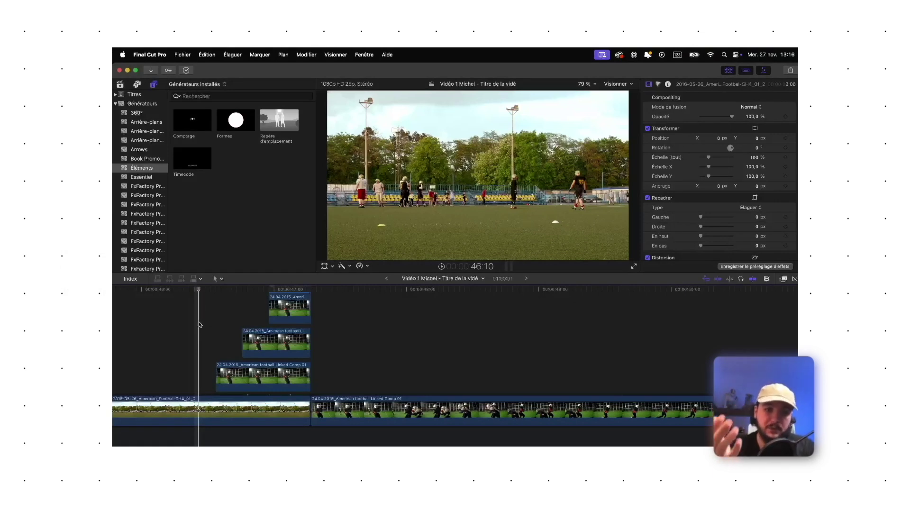
scroll(171, 332, "left", 5)
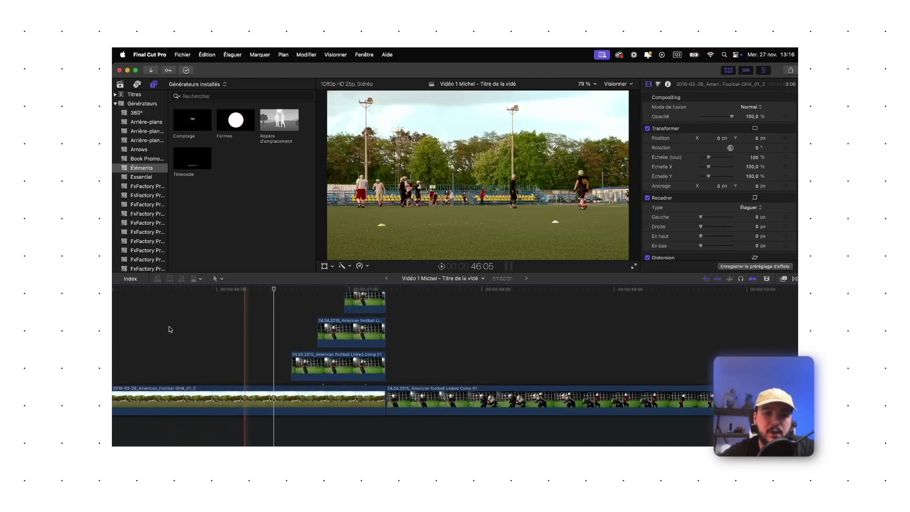
left_click(232, 364)
key("space")
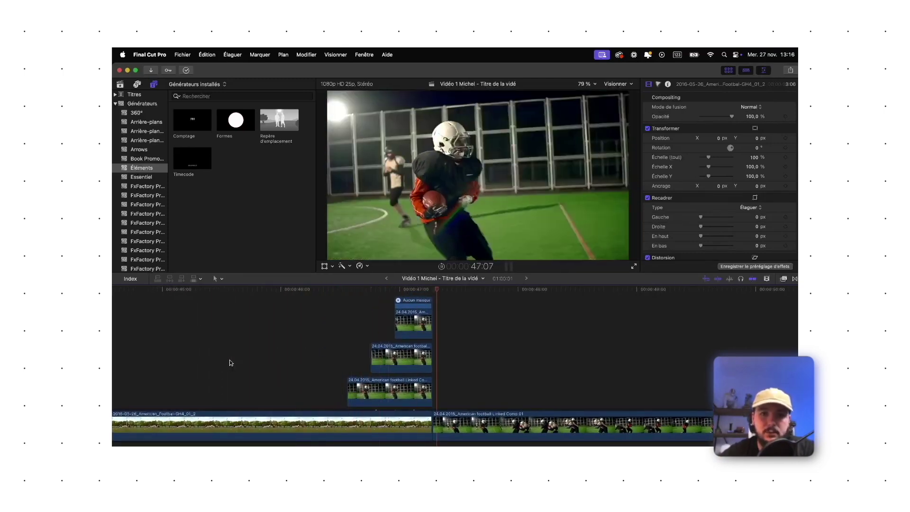
scroll(218, 363, "right", 3)
left_click(210, 363)
scroll(204, 363, "up", 2)
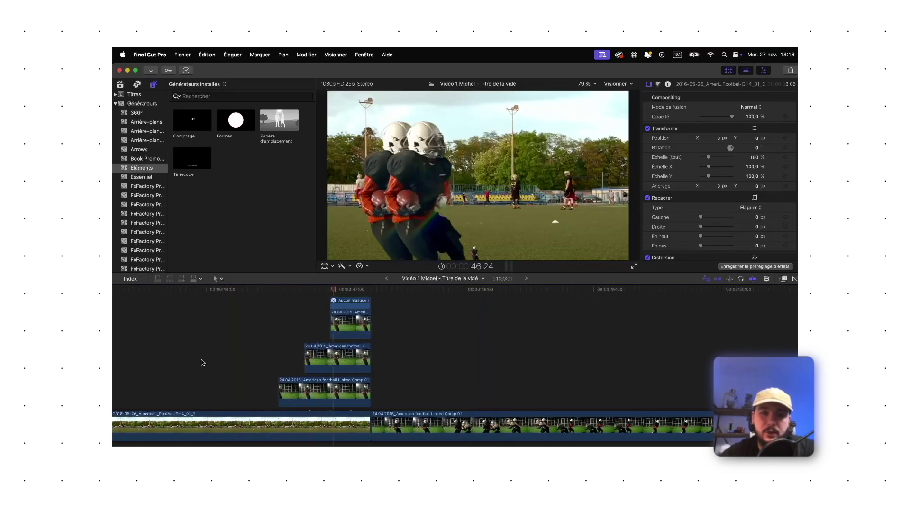
left_click(278, 360)
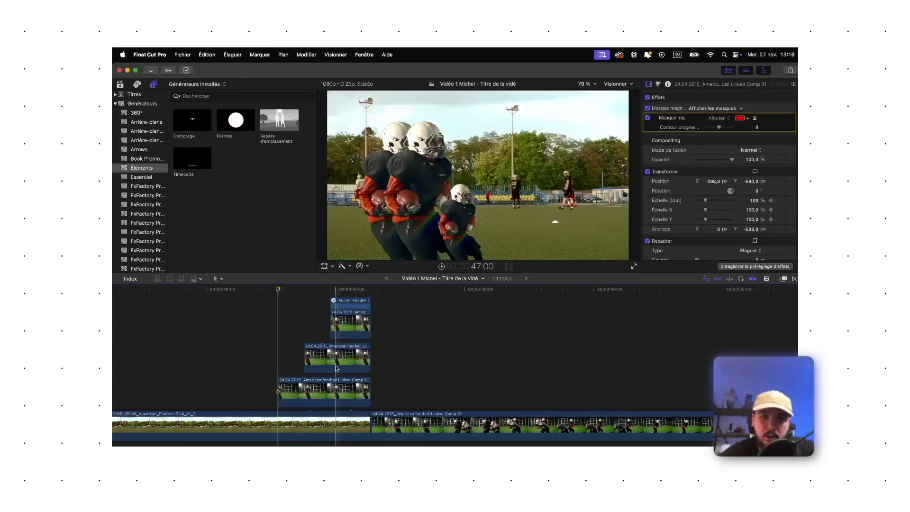
left_click(263, 372)
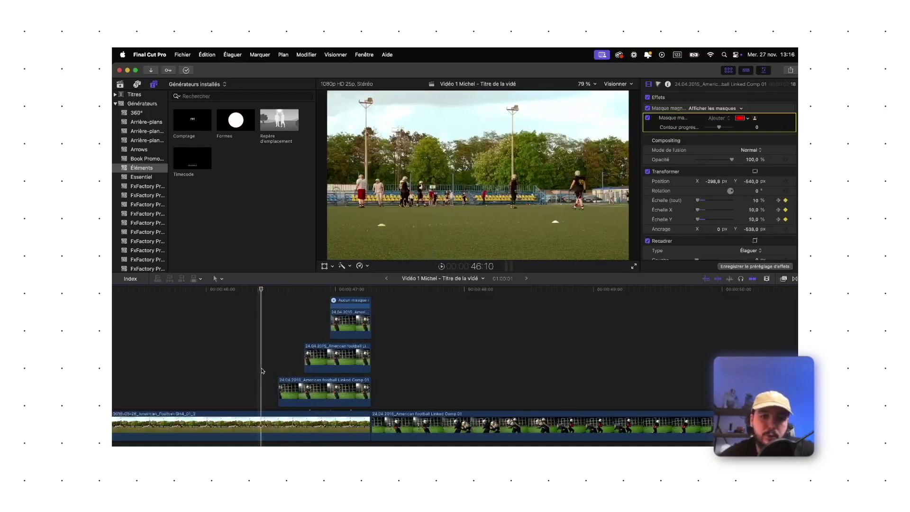
key("space")
key("space")
left_click(278, 371)
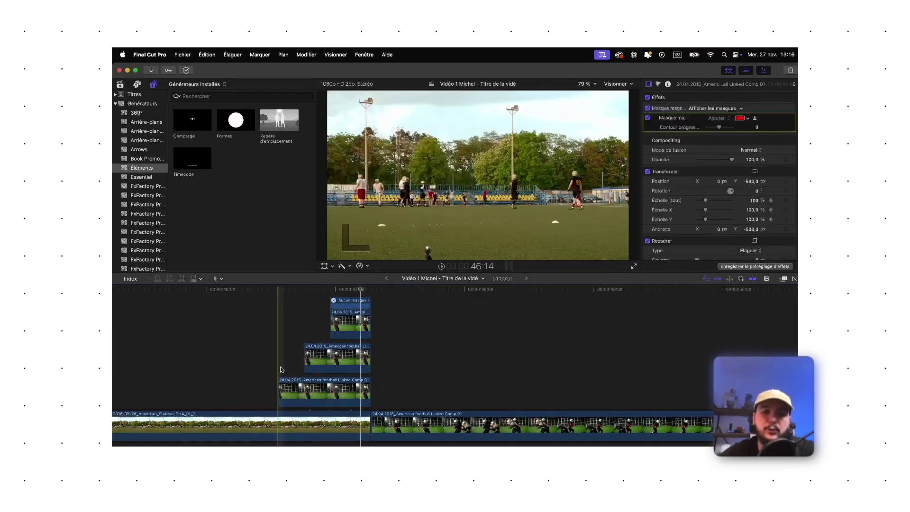
key("space")
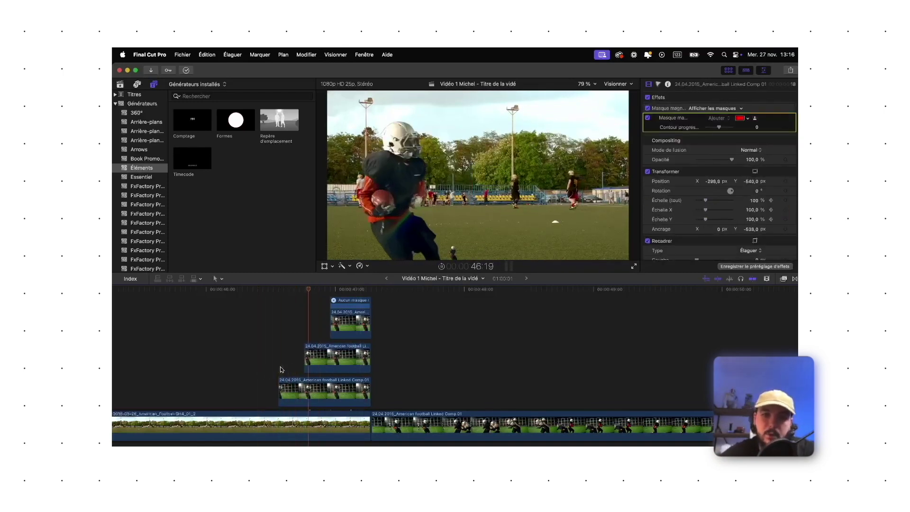
key("space")
left_click(280, 369)
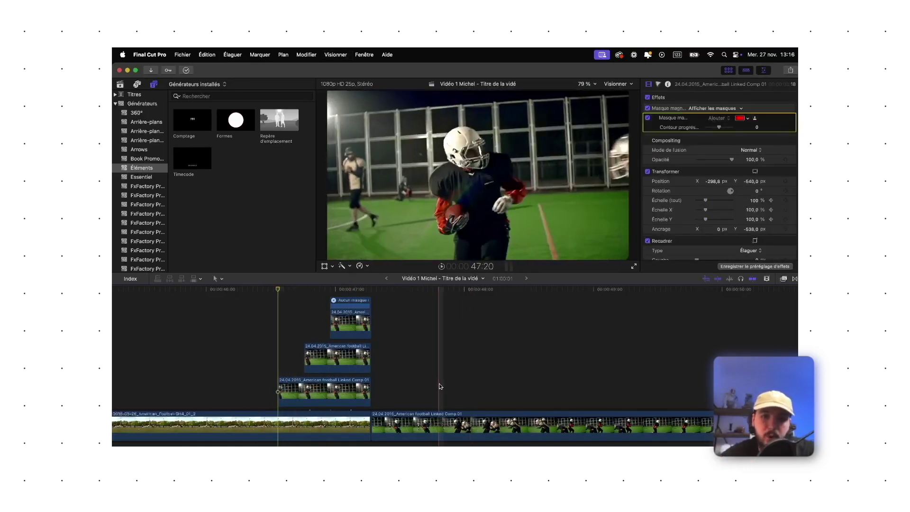
left_click(440, 423)
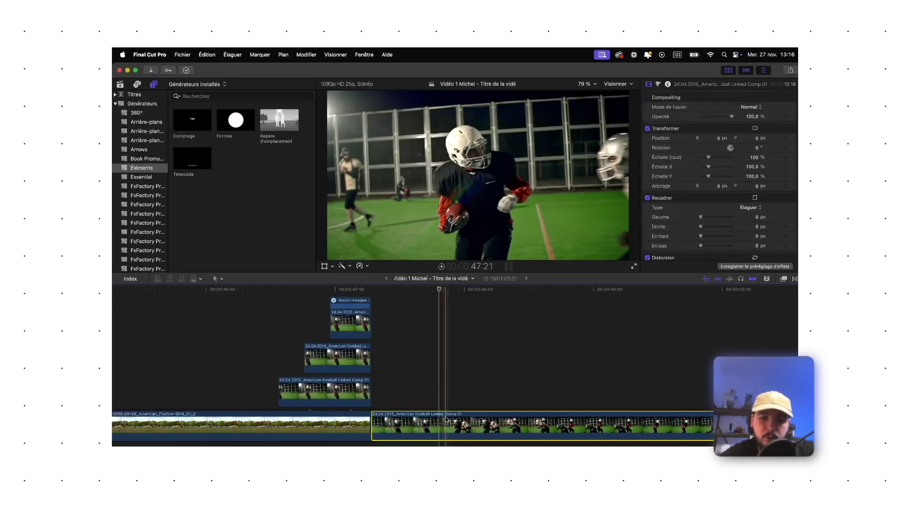
Shrink the close-up clip to 64 % with Échelle (tout), undoing the stray first drag and rotation
left_click(325, 266)
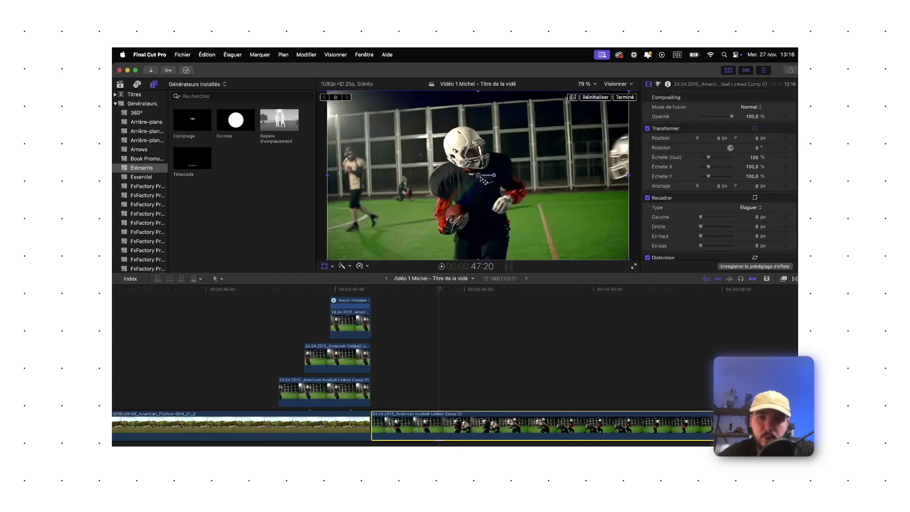
left_click(481, 179)
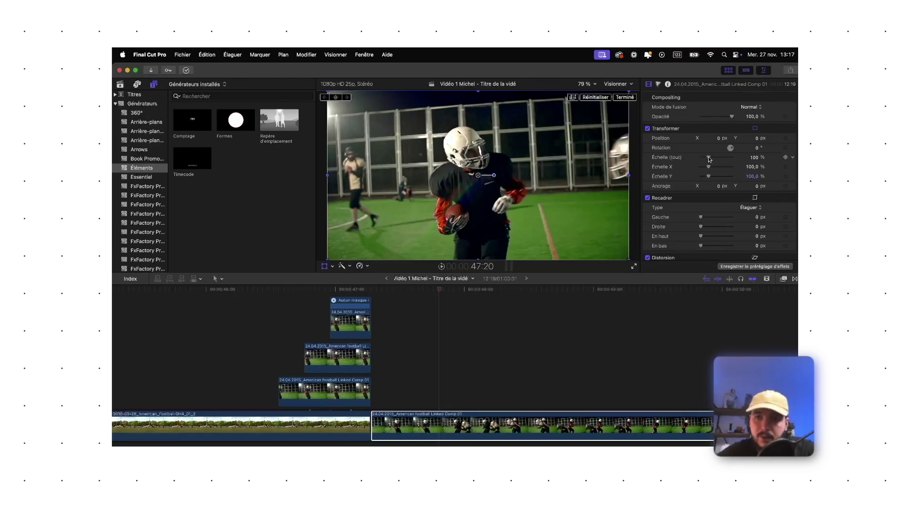
left_click_drag(711, 159, 707, 159)
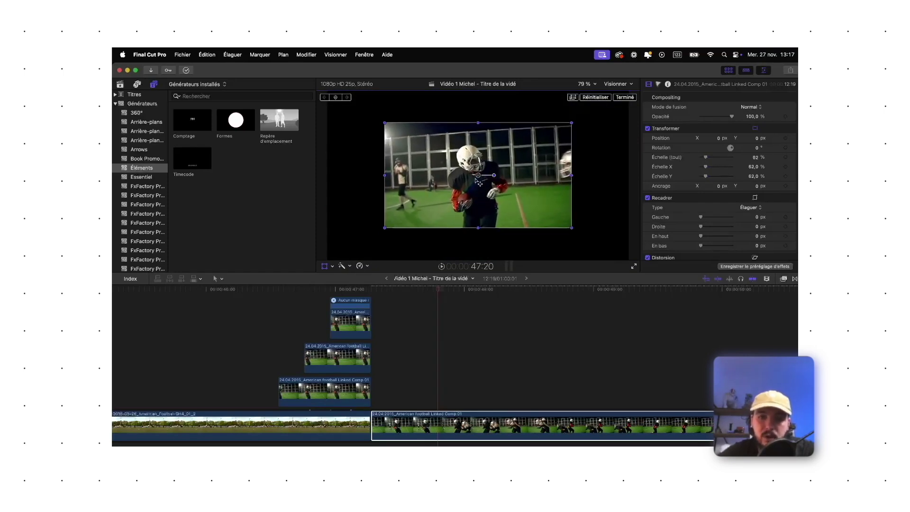
key("super+z")
left_click_drag(709, 157, 739, 146)
key("super+z")
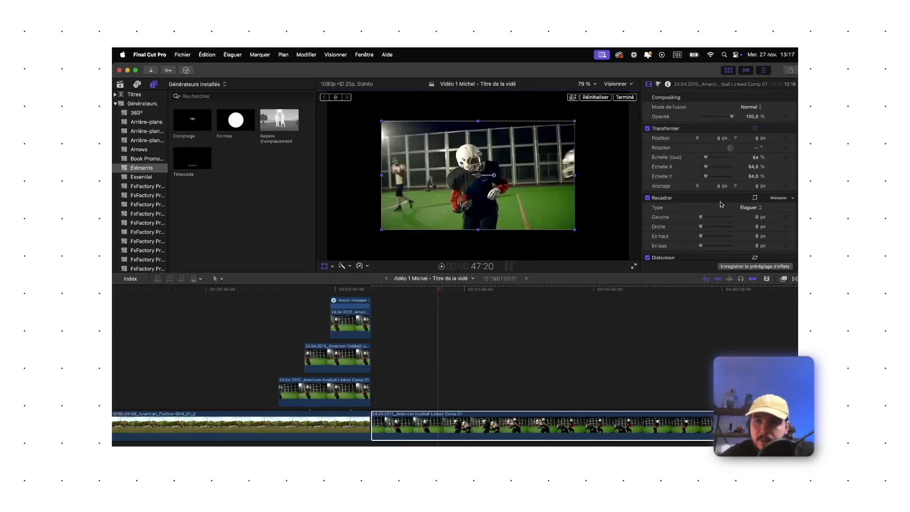
scroll(721, 204, "down", 2)
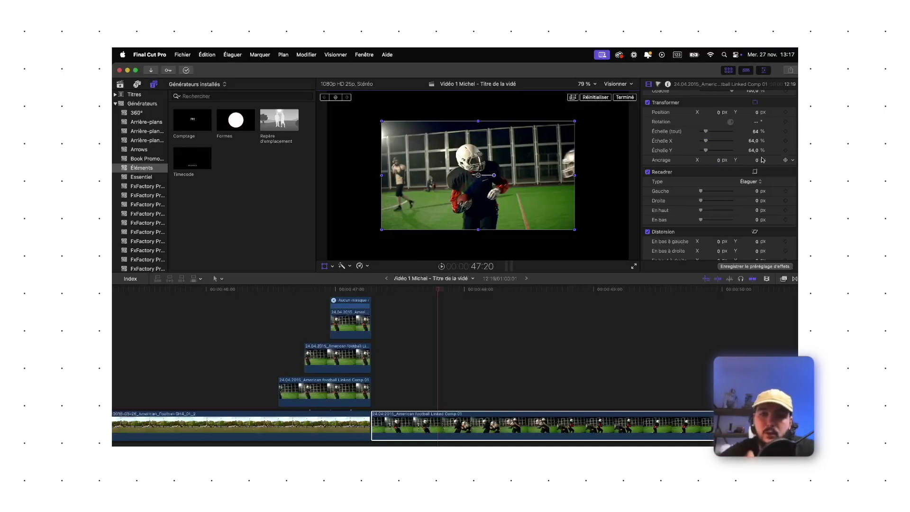
Try shifting Ancrage Y and rotating the close-up, then reset Transformer to 100 % scale and 0°
left_click_drag(758, 163, 758, 216)
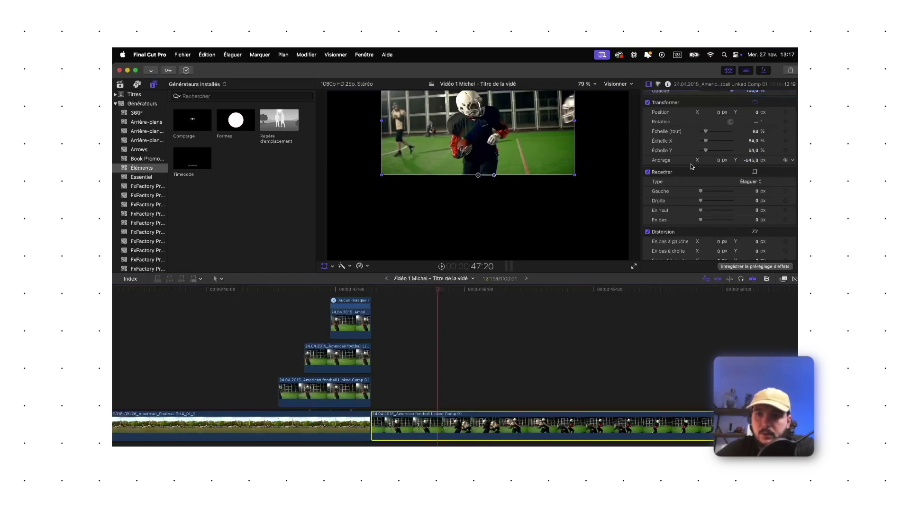
left_click(757, 122)
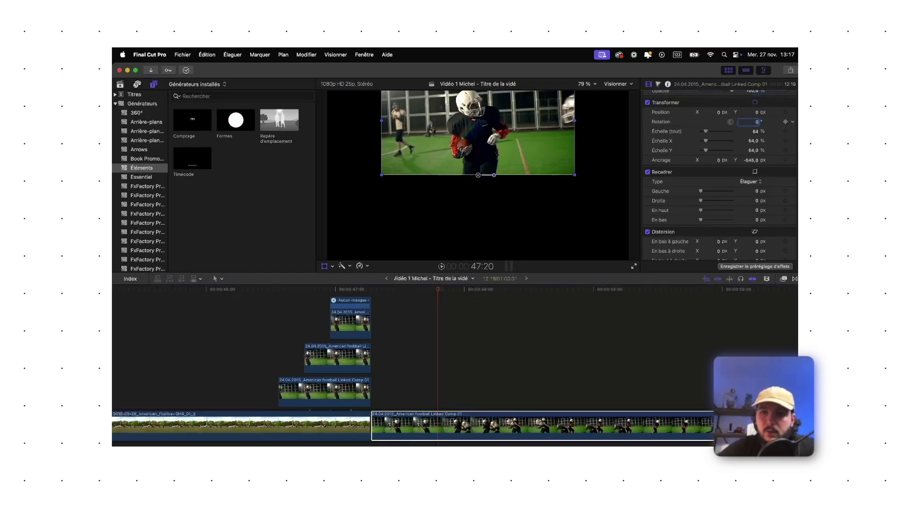
left_click_drag(735, 125, 761, 121)
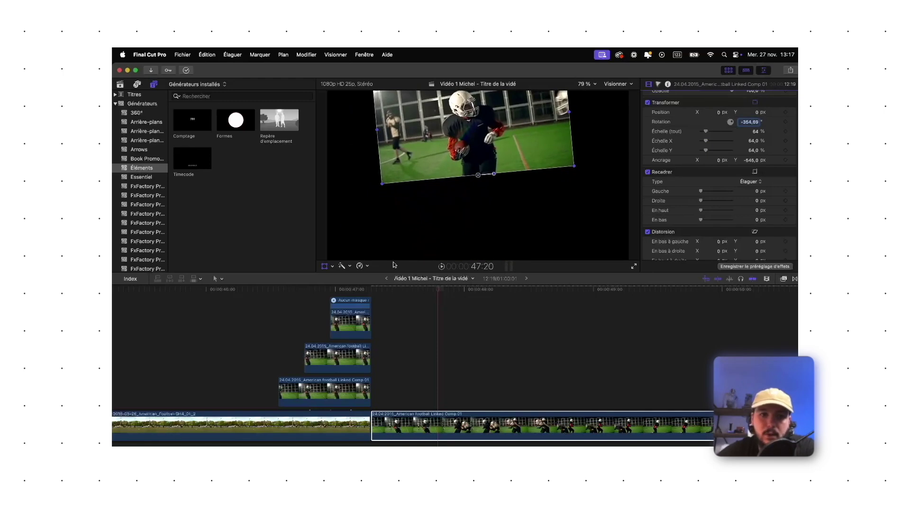
left_click(325, 267)
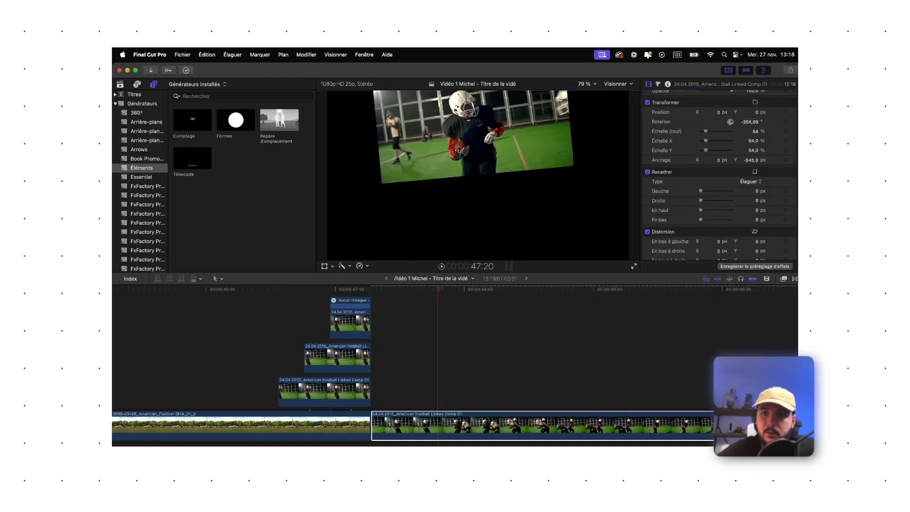
left_click(785, 103)
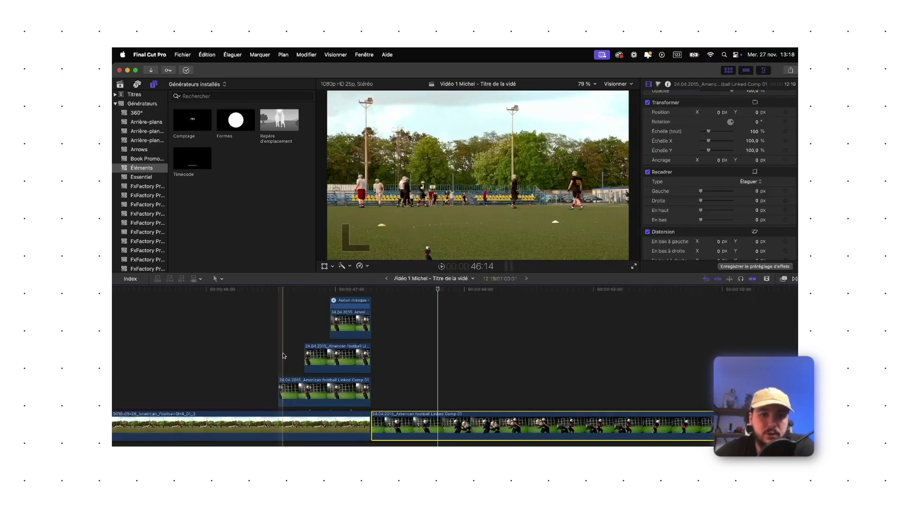
Select the connected player clip and set the viewer zoom to 50 % after trying 25 %
left_click(280, 386)
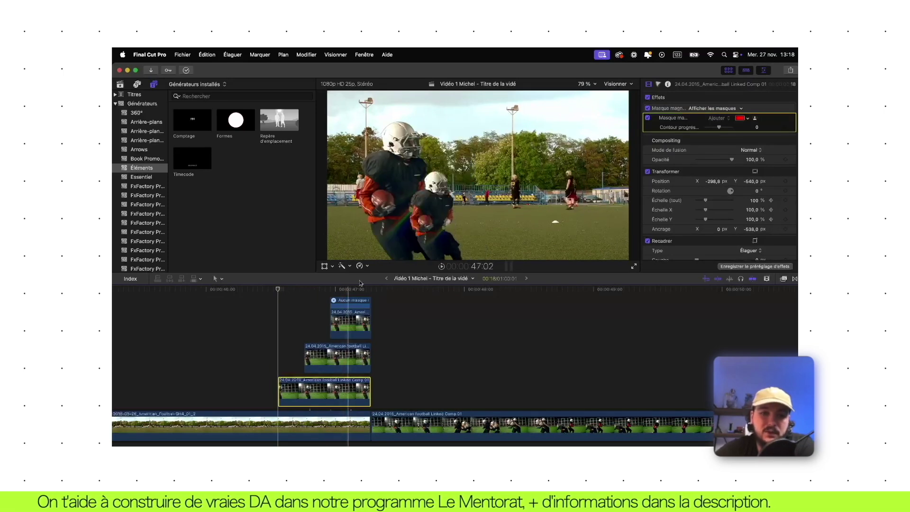
left_click(584, 84)
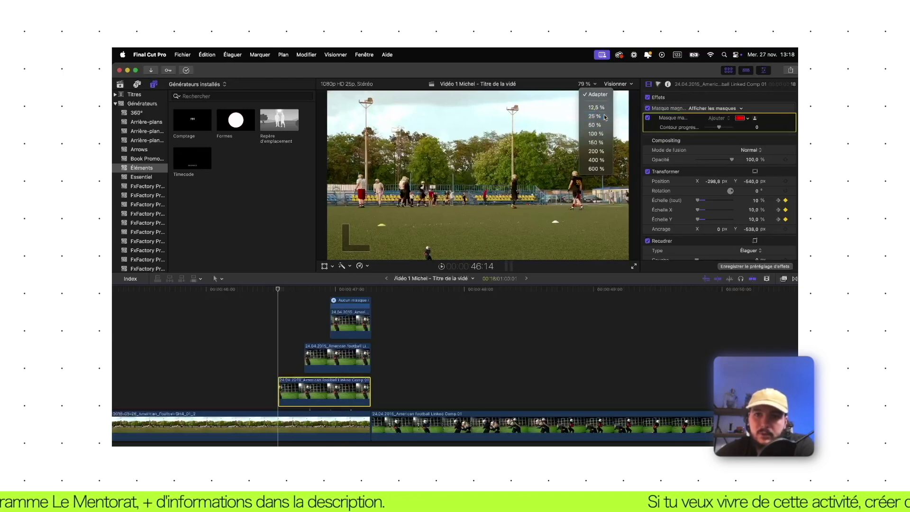
left_click(605, 118)
left_click(591, 85)
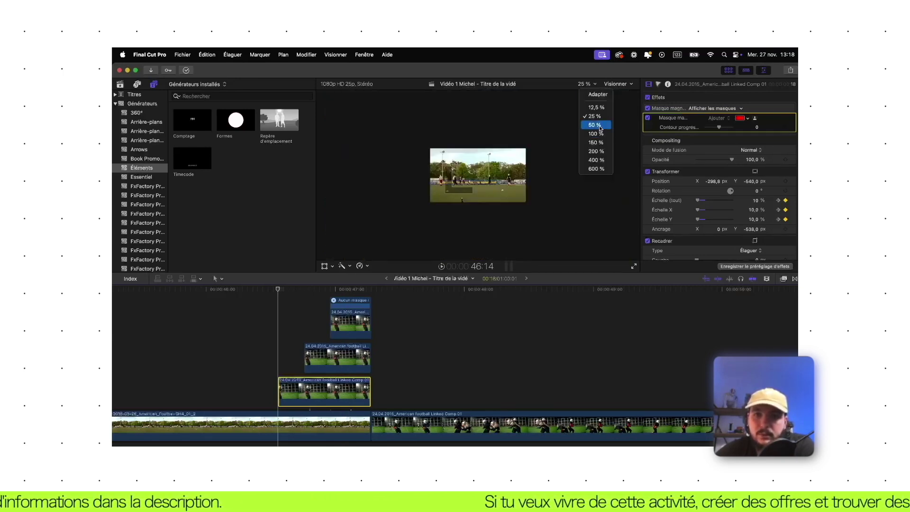
left_click(600, 128)
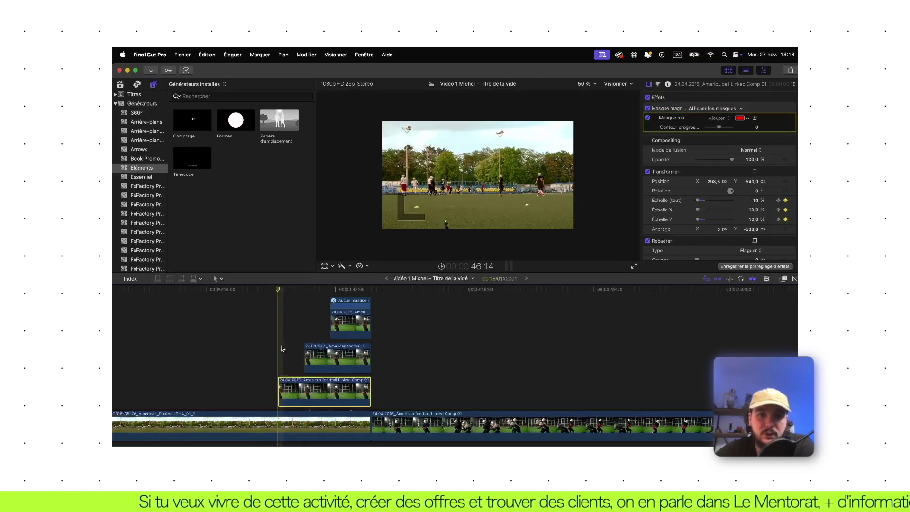
left_click(325, 267)
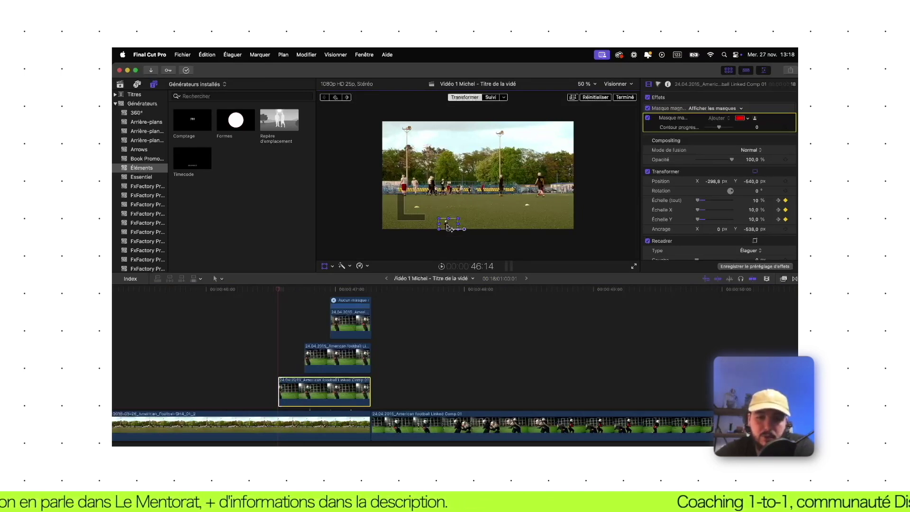
left_click(278, 292)
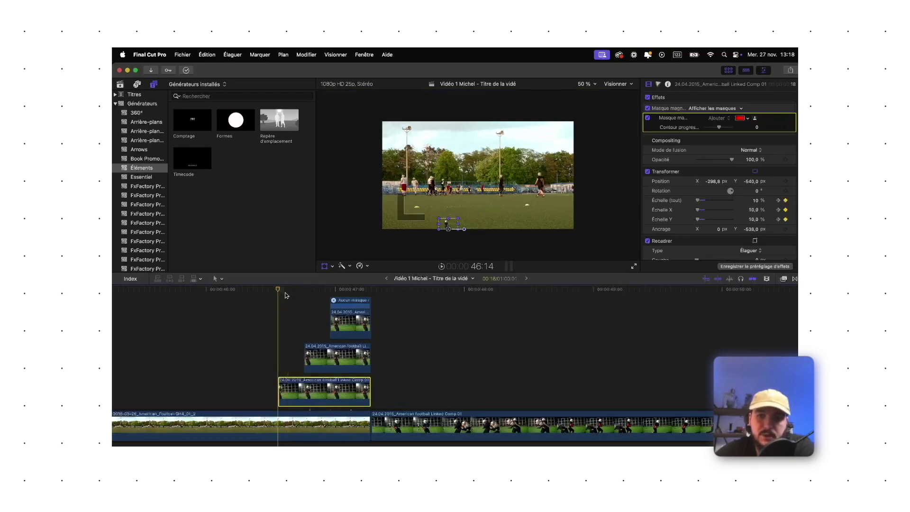
Show the clip's video animation and scrub to see scale grow from 10 % at 46:14 to 100 %
right_click(335, 387)
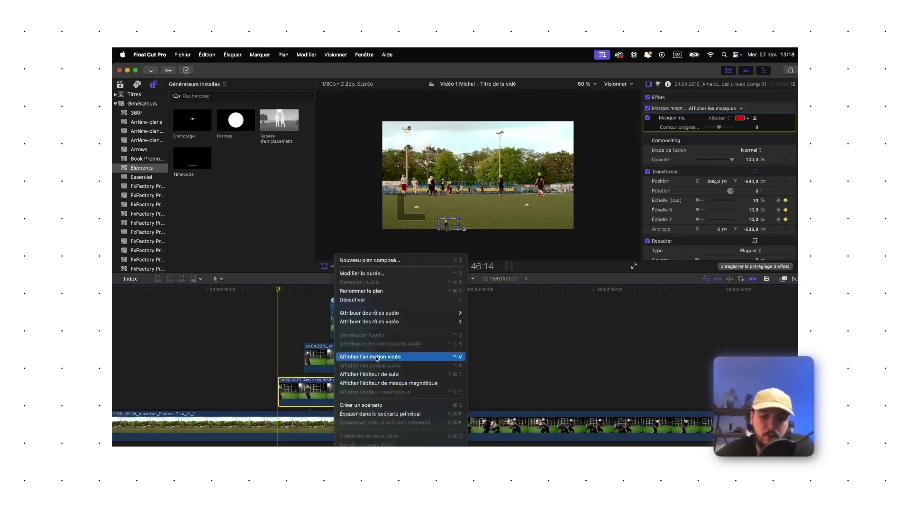
left_click(378, 357)
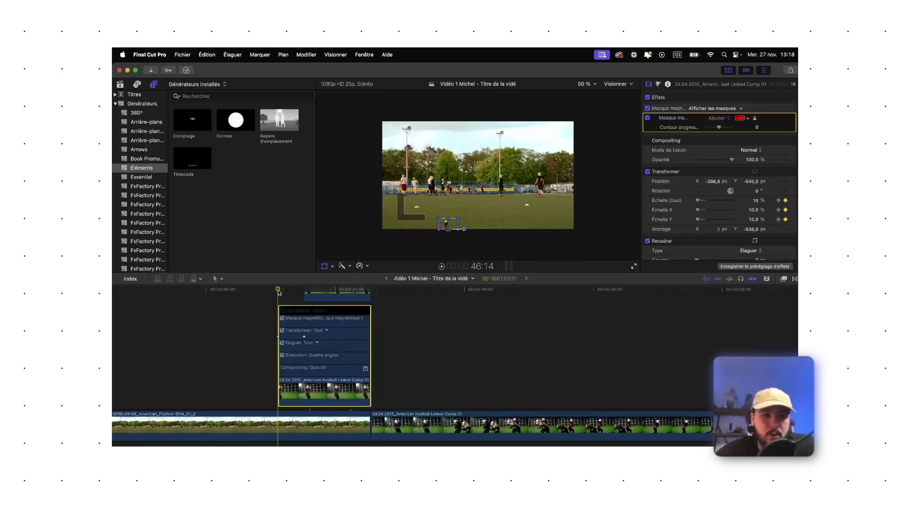
left_click_drag(282, 292, 301, 292)
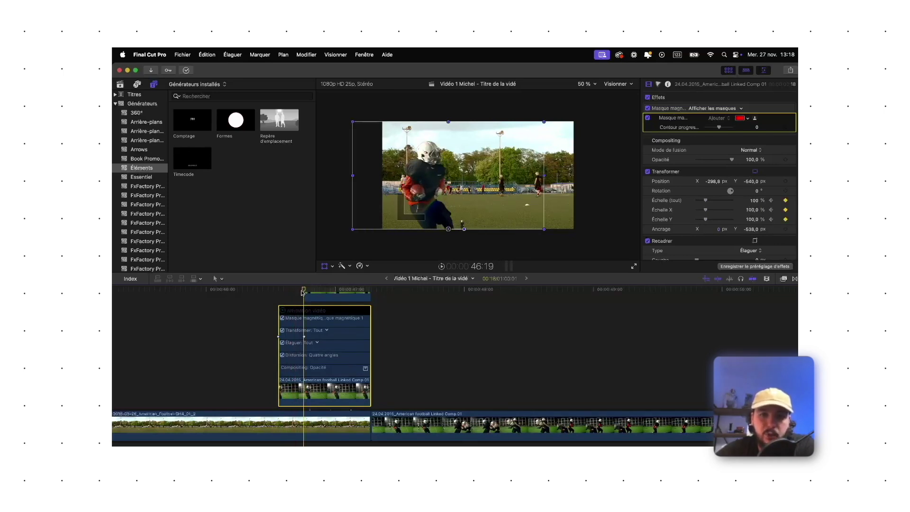
left_click_drag(301, 293, 282, 294)
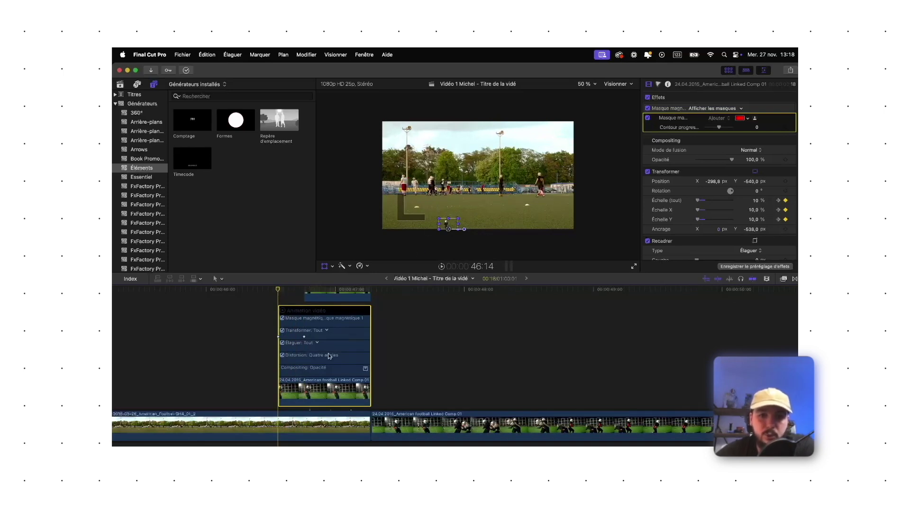
Hide the animation keyframes and select the stacked football clips, then the bottom one
scroll(333, 375, "up", 5)
left_click_drag(264, 304, 375, 443)
left_click(268, 391)
left_click(304, 429)
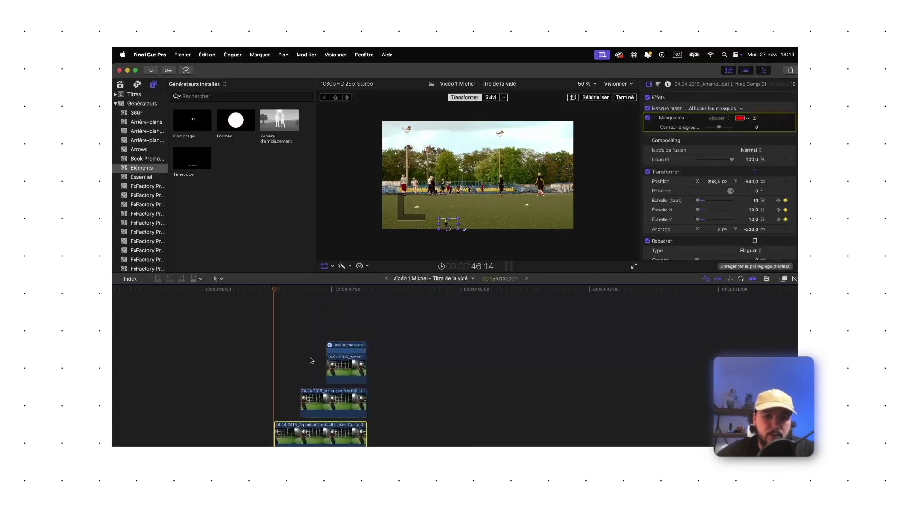
Select the bottom football clip and reset its Transform parameters to 100 % scale, centred
left_click(313, 433, "super")
left_click(320, 437)
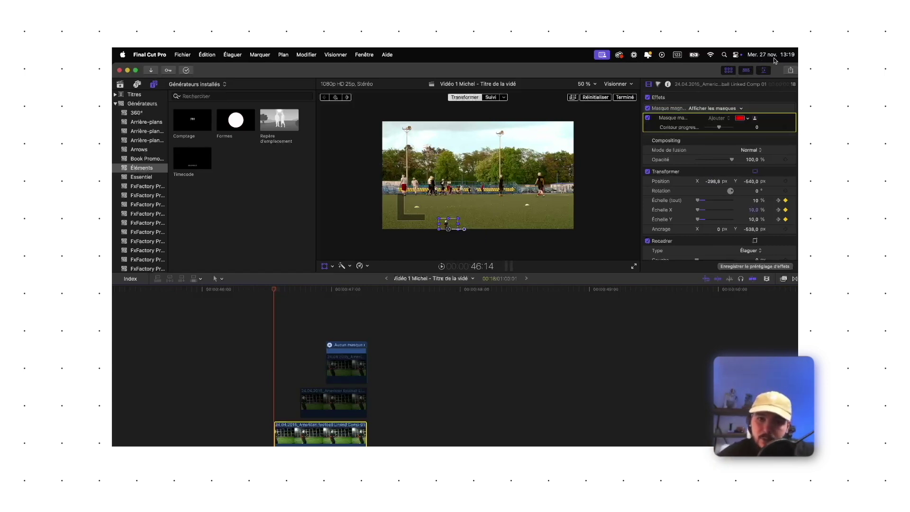
left_click(794, 173)
left_click(777, 177)
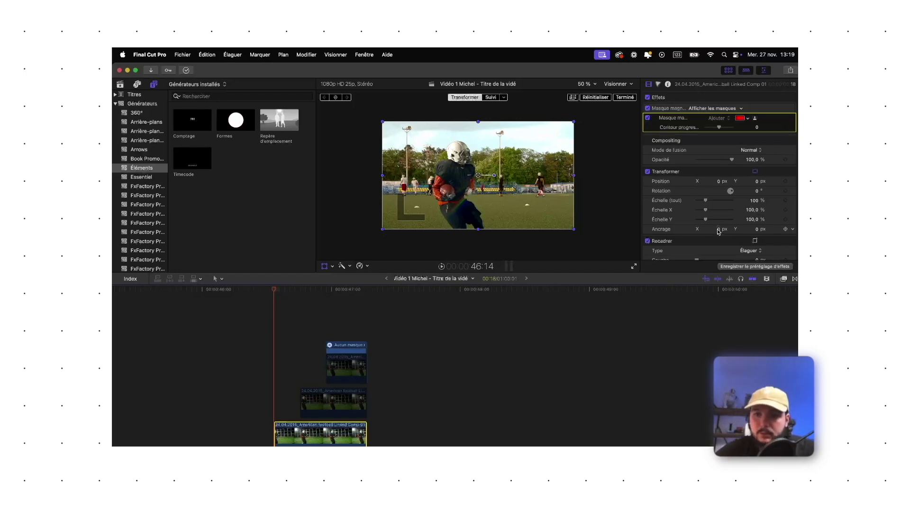
Move the bottom clip's Anchor Y to about -541 px and lower its position to match
left_click_drag(757, 229, 757, 260)
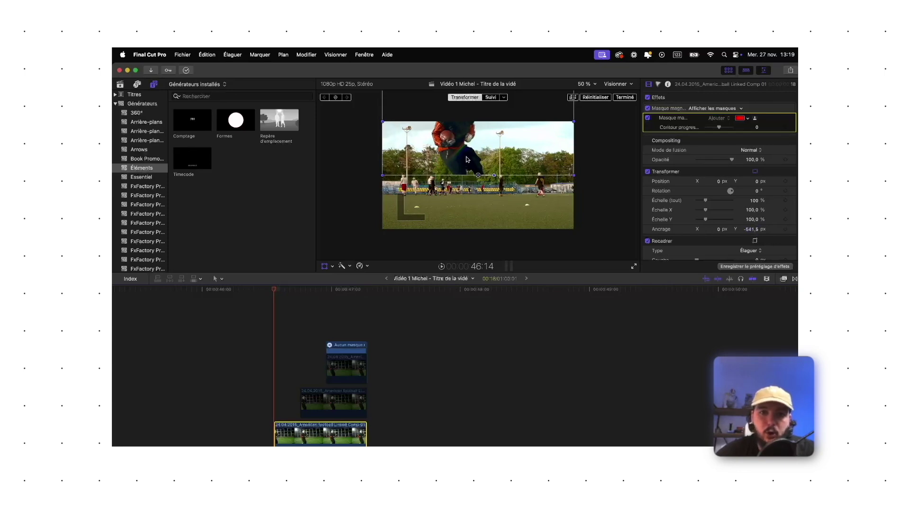
left_click_drag(479, 175, 481, 178)
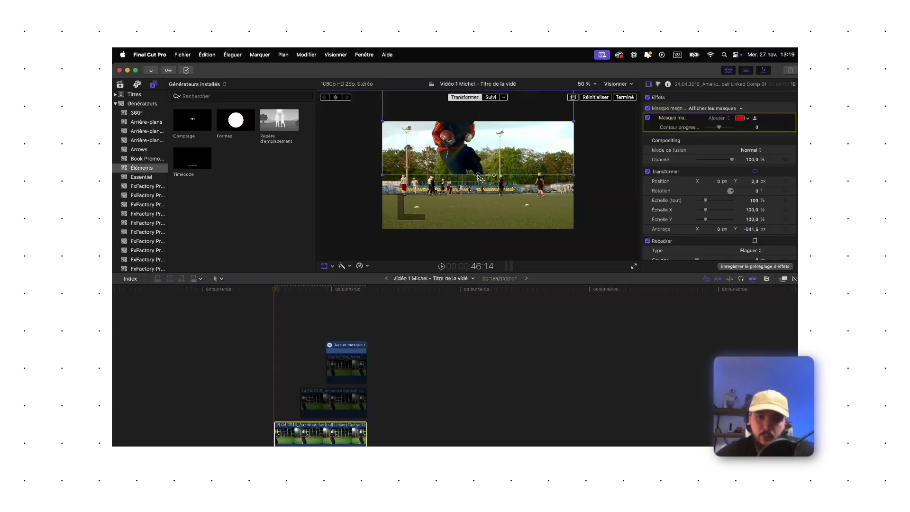
left_click_drag(478, 176, 478, 229)
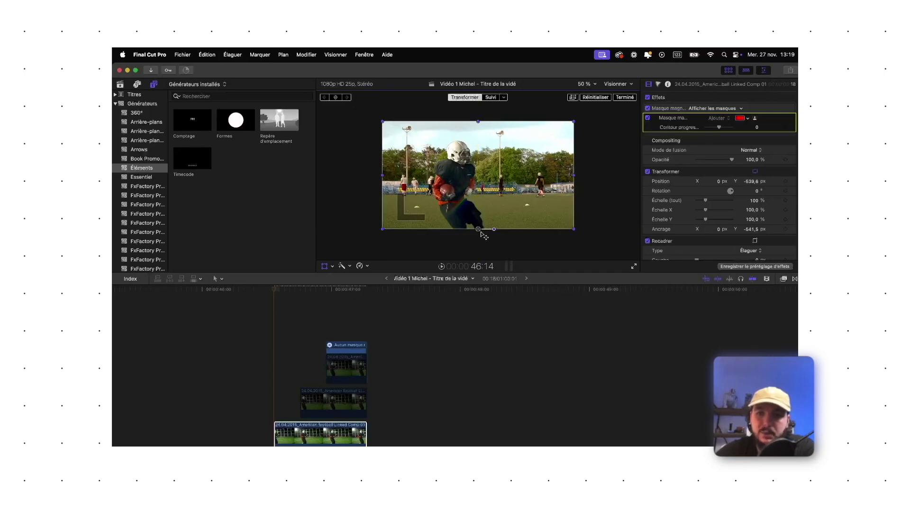
left_click(298, 443)
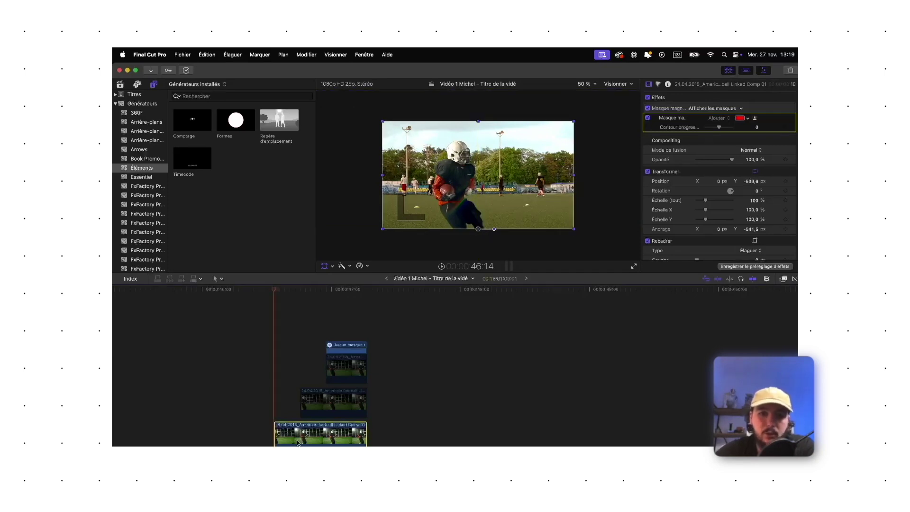
Keyframe Scale at 46:17 and 46:19, lowering the first to 60 % so it grows to 100 %
left_click(786, 201)
key("Right")
key("Right")
key("Right")
key("Right")
key("Right")
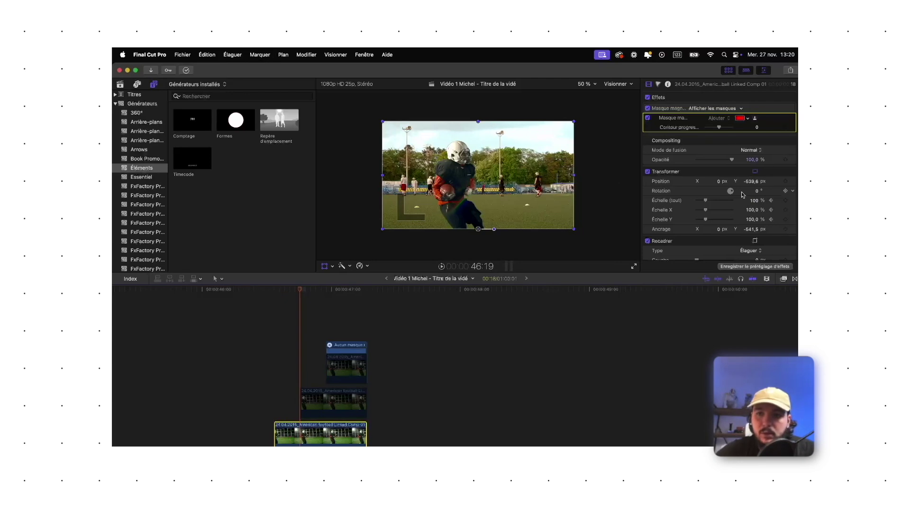
left_click(786, 200)
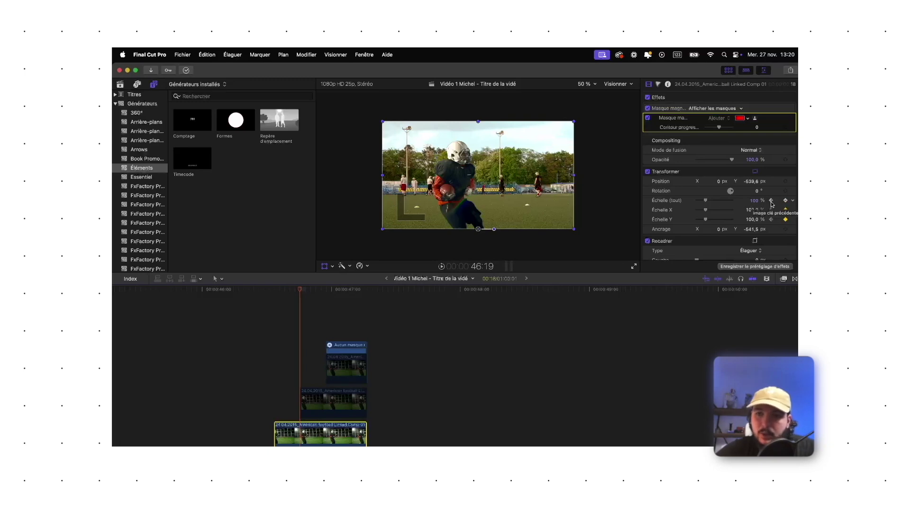
left_click(771, 200)
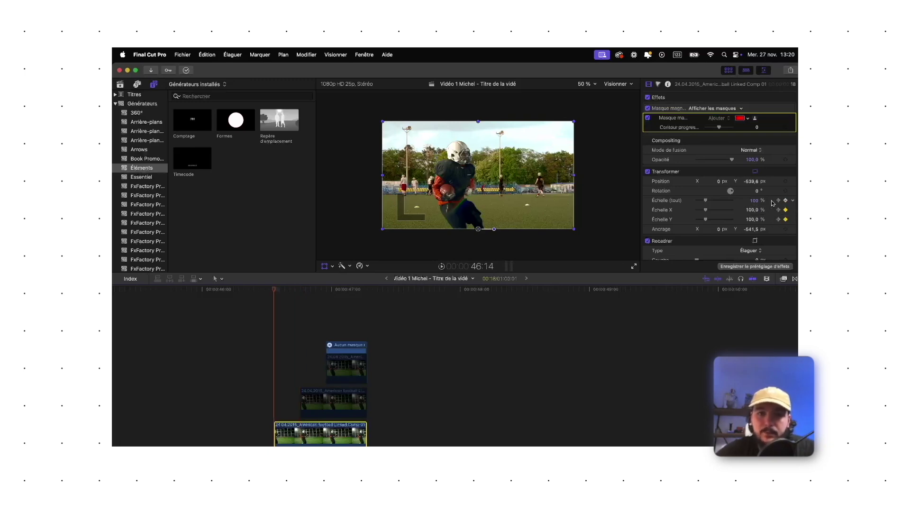
left_click_drag(707, 202, 697, 204)
Play back and step through the scale animation frame by frame, then reselect the bottom clip
left_click(279, 387)
key("space")
key("space")
left_click(275, 405)
key("Right")
key("Right")
key("Right")
key("Right")
key("Right")
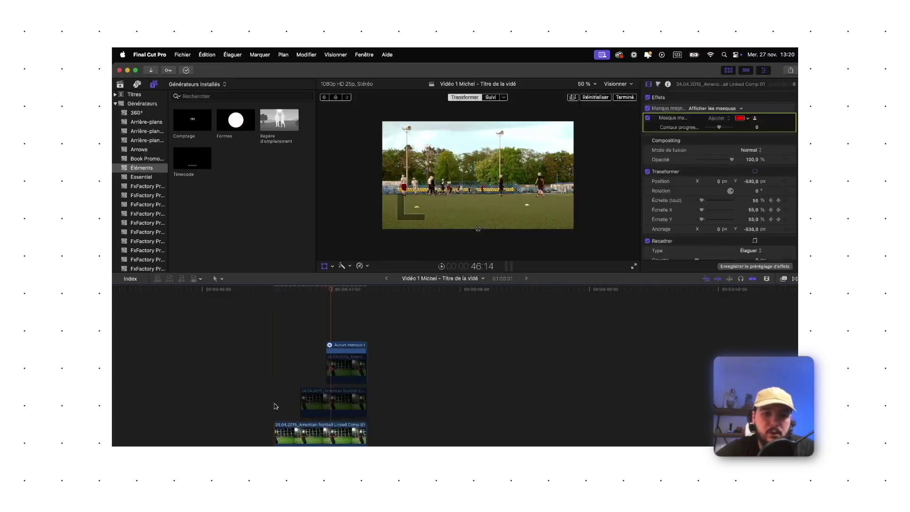
key("Left")
key("Left")
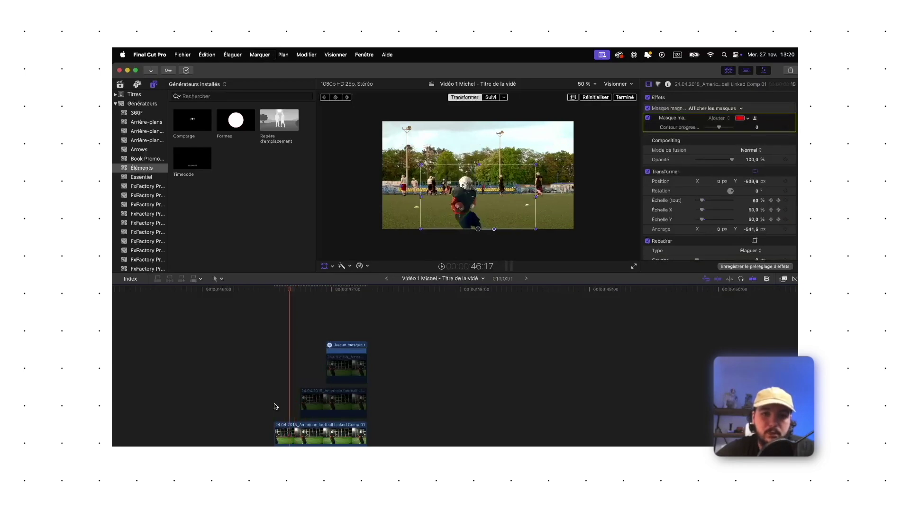
key("Right")
key("Right")
key("Right")
key("Right")
key("Right")
key("Right")
key("Right")
key("Right")
key("Right")
key("Right")
key("Right")
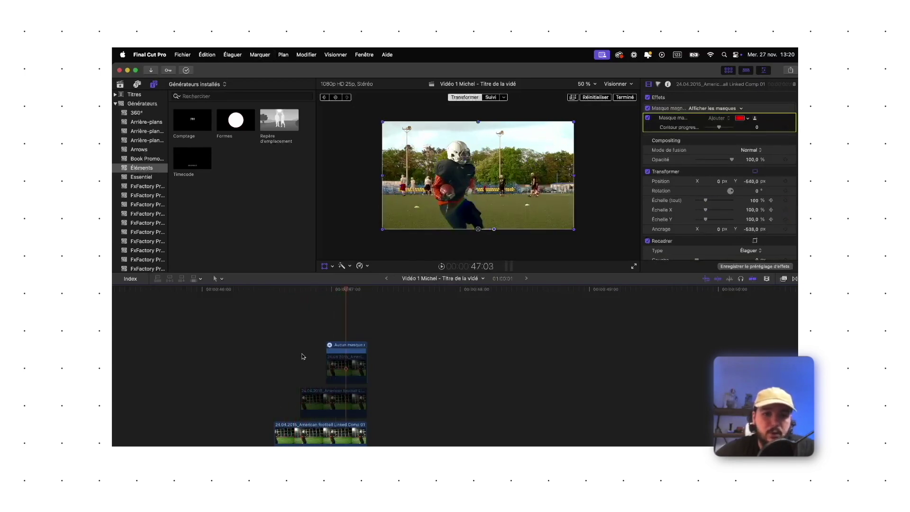
left_click(289, 370)
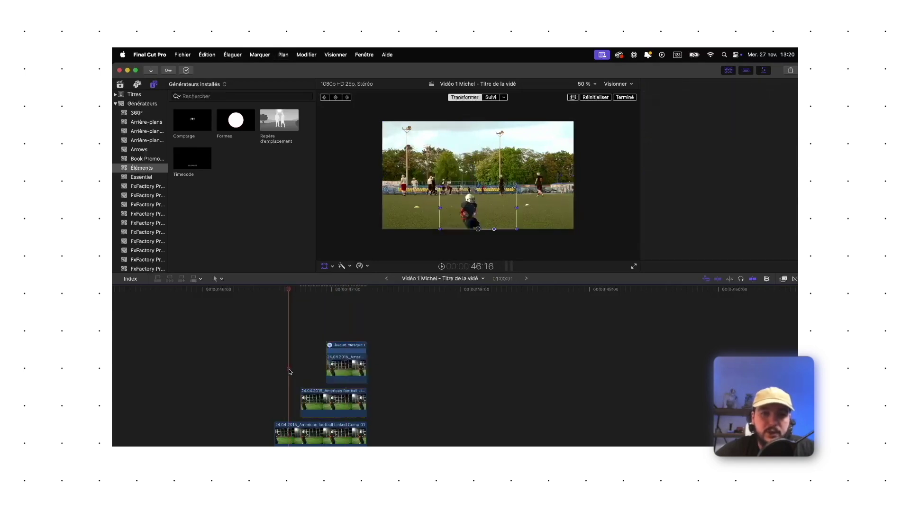
key("space")
key("space")
left_click(303, 373)
left_click(355, 376)
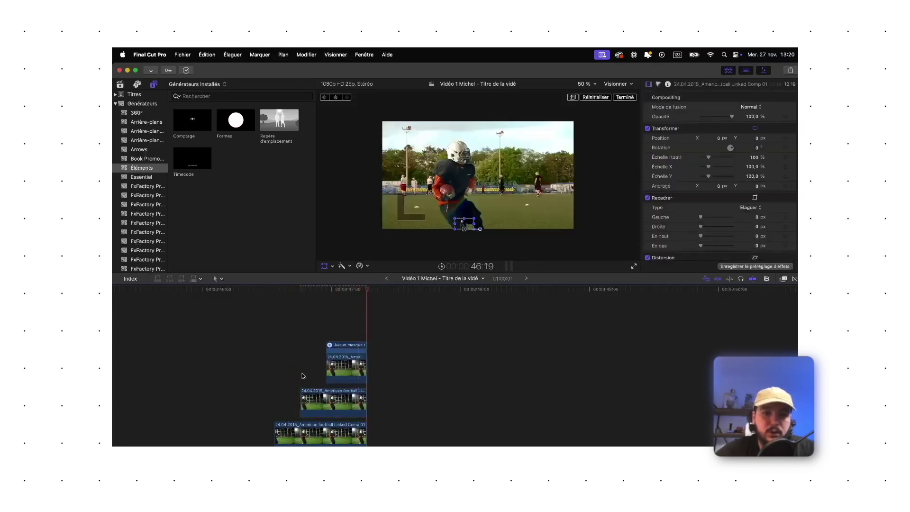
left_click(309, 432)
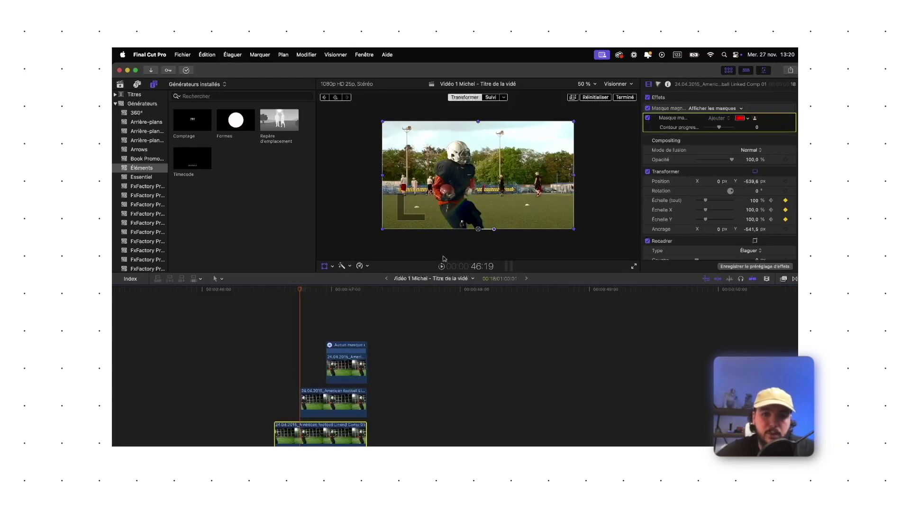
Shift the clip left in frame, then butt the star generator clip against the football clips
left_click_drag(479, 230, 459, 230)
left_click_drag(301, 289, 322, 345)
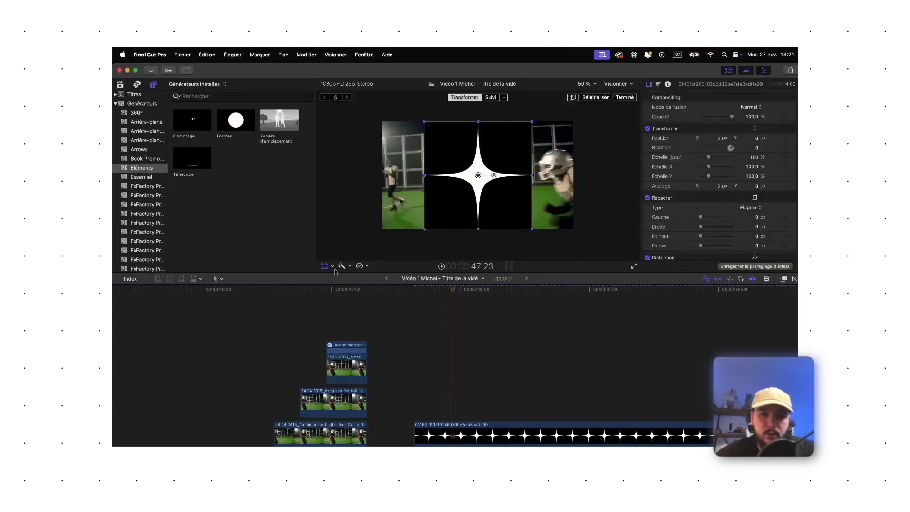
left_click(458, 417)
left_click_drag(475, 425, 445, 435)
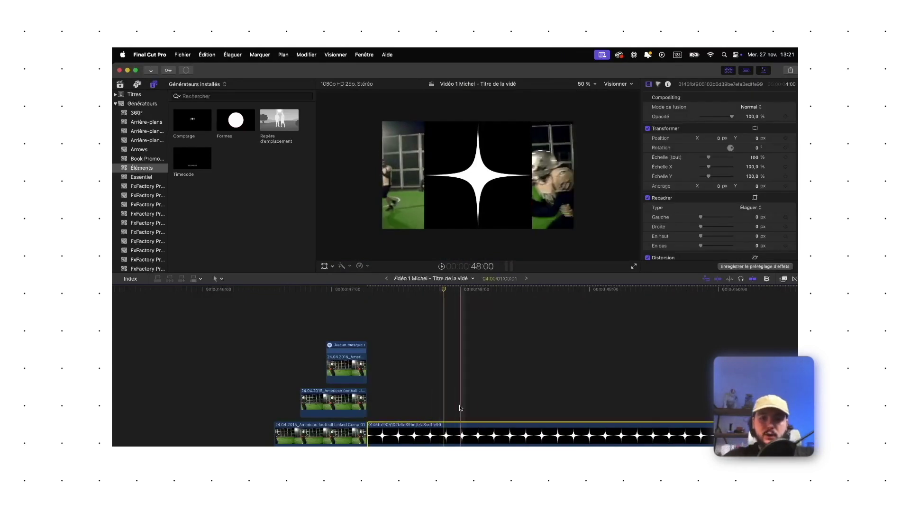
Set the star's blend mode to Éclaircissement after trying Assombrir, keeping Opacity at 100 %
left_click(750, 107)
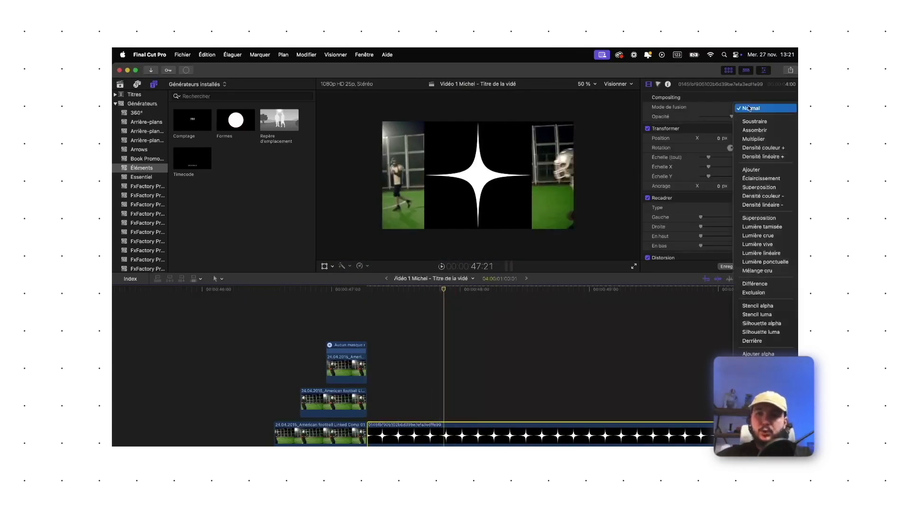
left_click(755, 130)
left_click(754, 107)
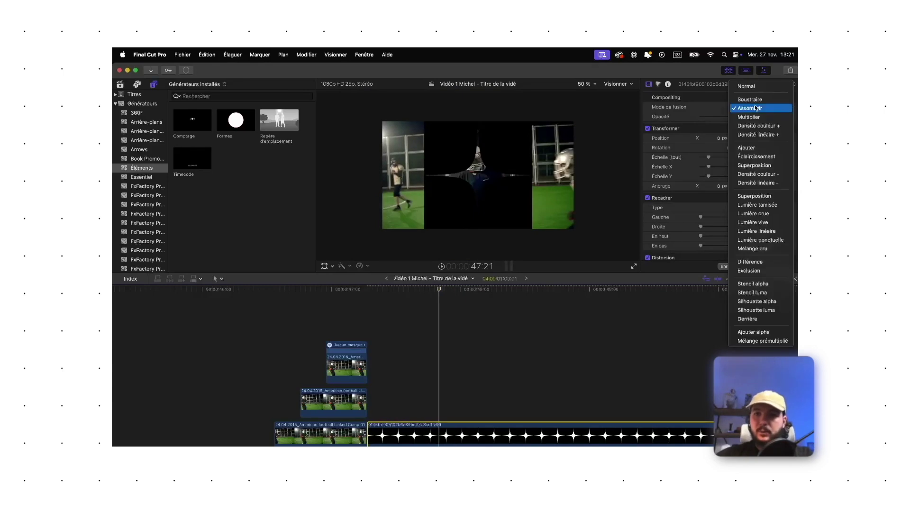
left_click(759, 157)
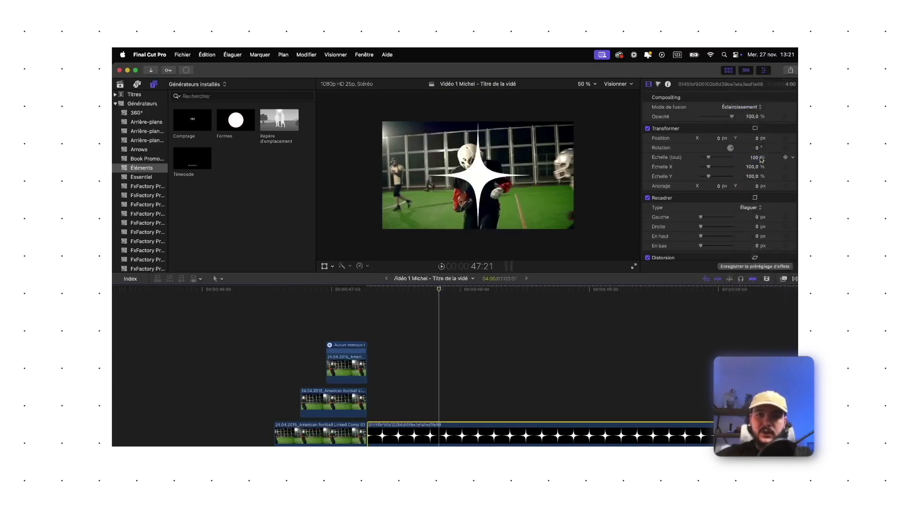
left_click(435, 332)
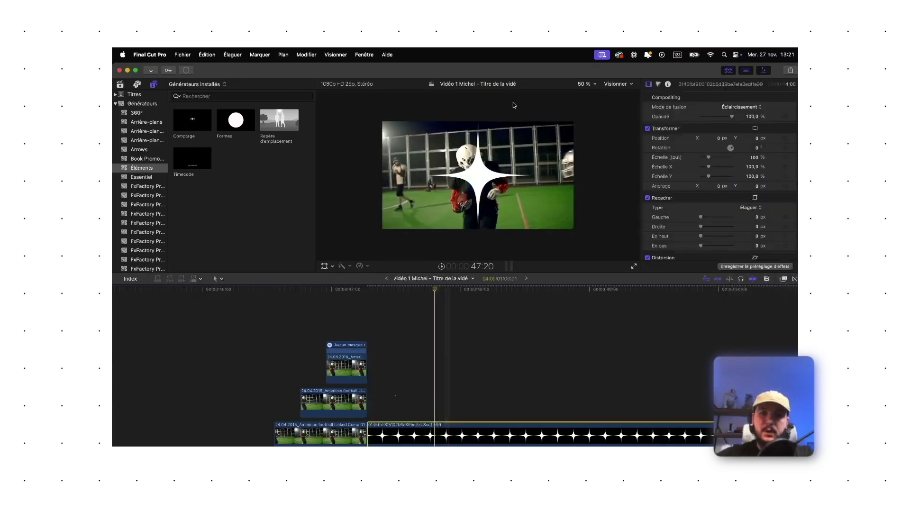
left_click_drag(736, 119, 728, 119)
key("super+z")
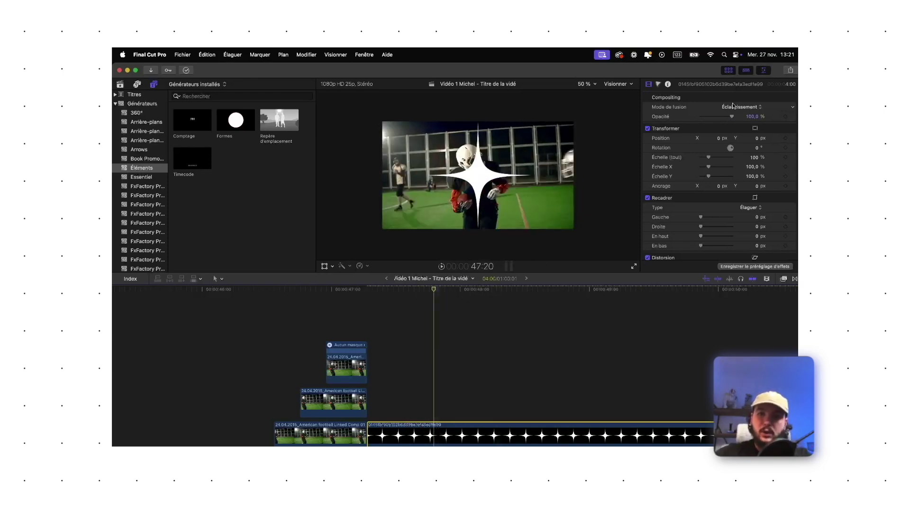
left_click(758, 109)
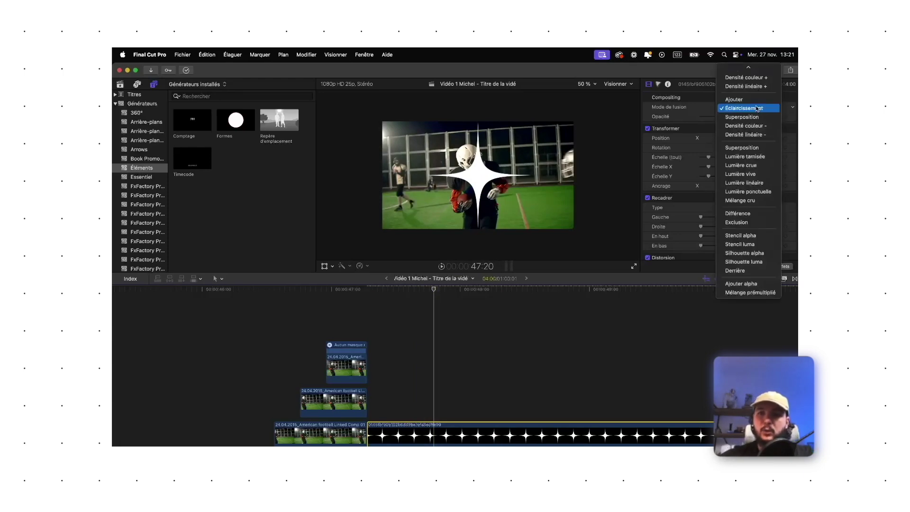
left_click(756, 109)
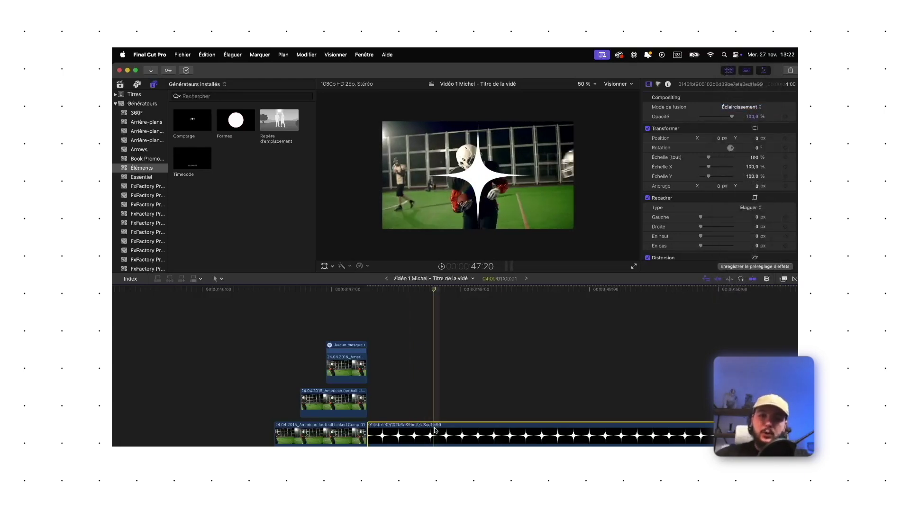
left_click(325, 266)
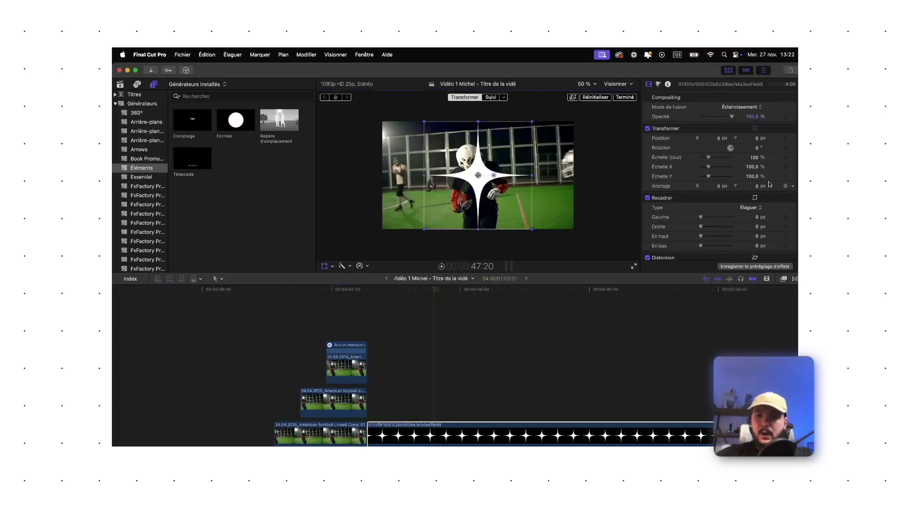
Shift the star's Anchor Y to about -549 px, recentre it and scale it to about 44 %
left_click_drag(758, 186, 758, 167)
left_click_drag(485, 150, 473, 180)
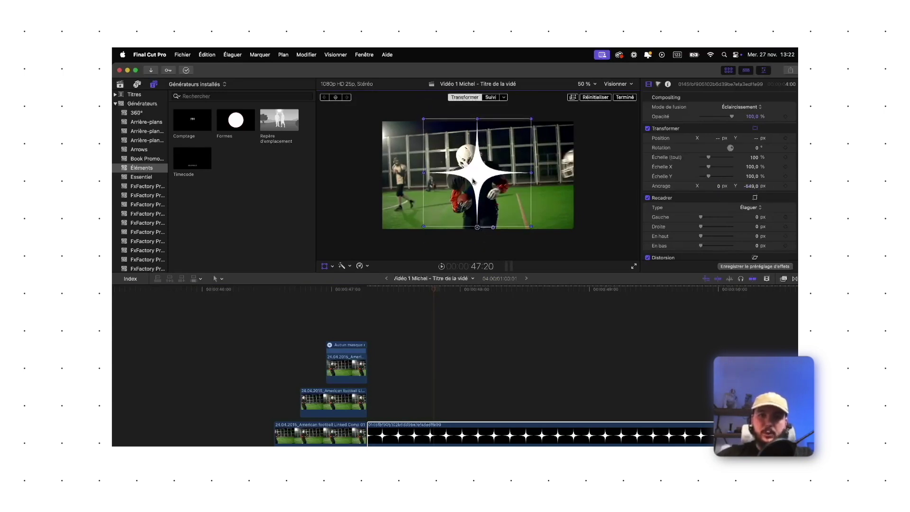
left_click_drag(478, 228, 478, 230)
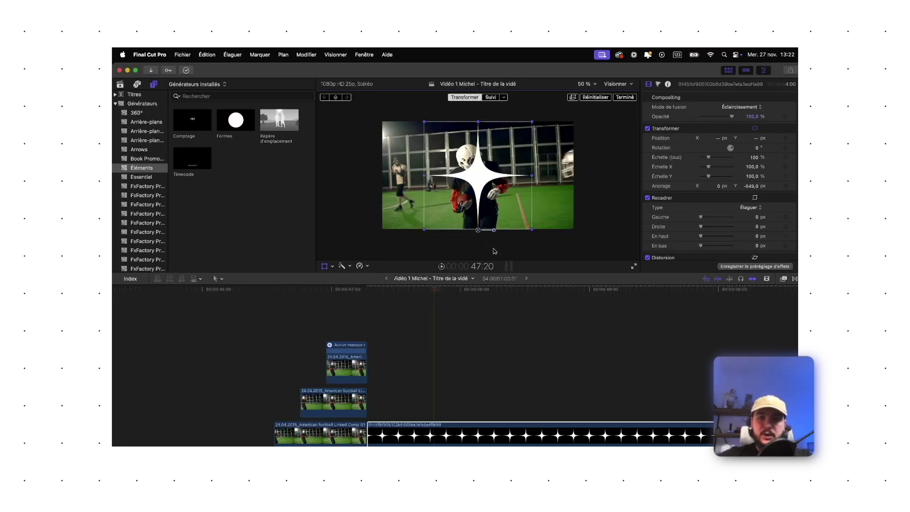
left_click_drag(532, 122, 481, 178)
left_click(453, 431)
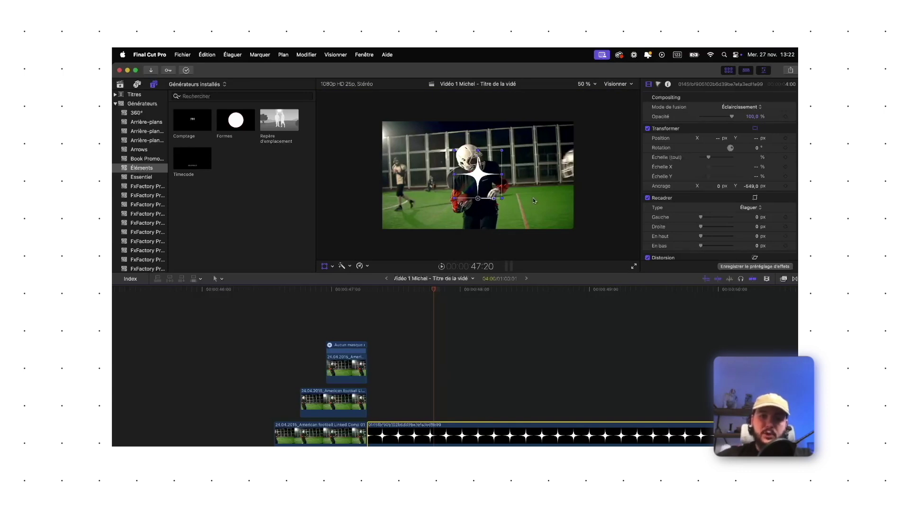
left_click(325, 266)
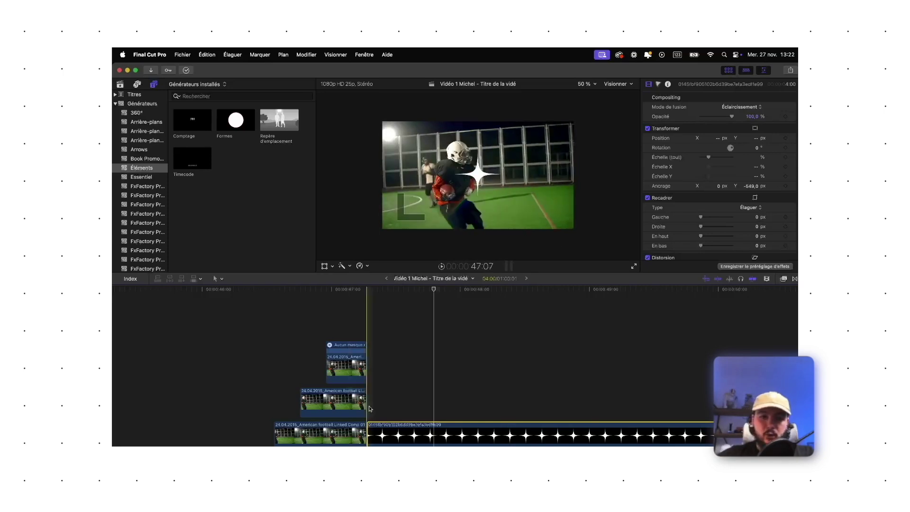
Keyframe the star's rotation from the clip start to about -141° a second later and preview
left_click(368, 328)
left_click(392, 433)
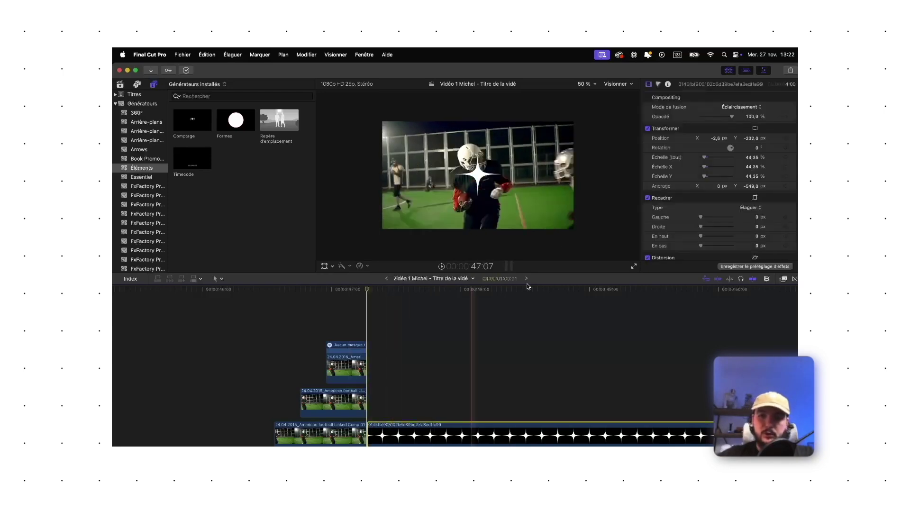
left_click(785, 148)
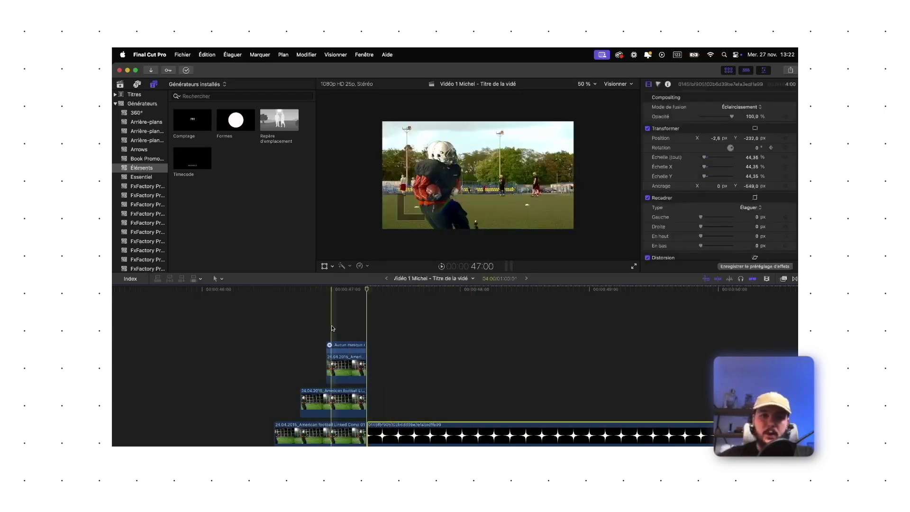
left_click_drag(370, 291, 586, 305)
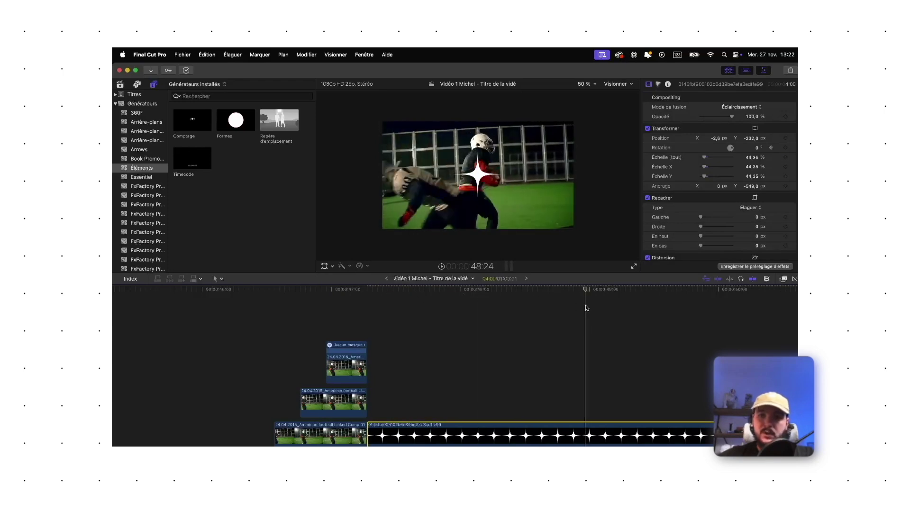
left_click_drag(732, 147, 726, 127)
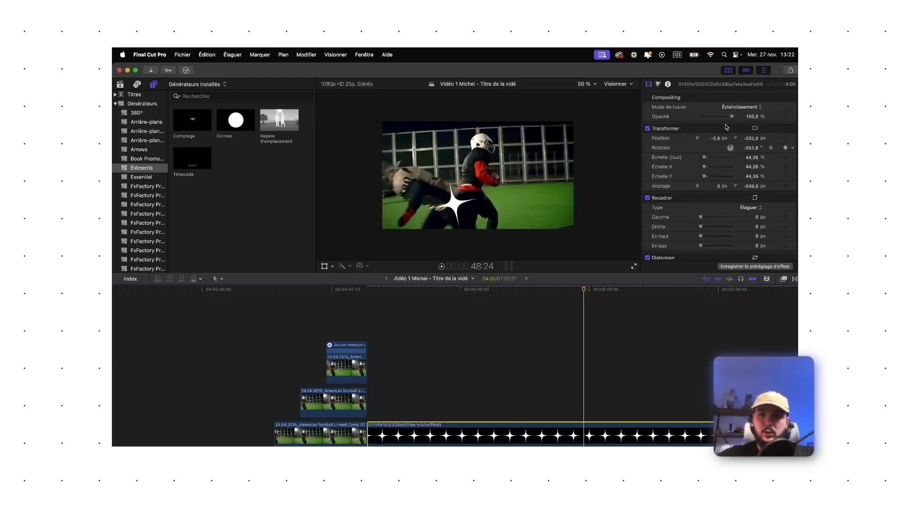
key("space")
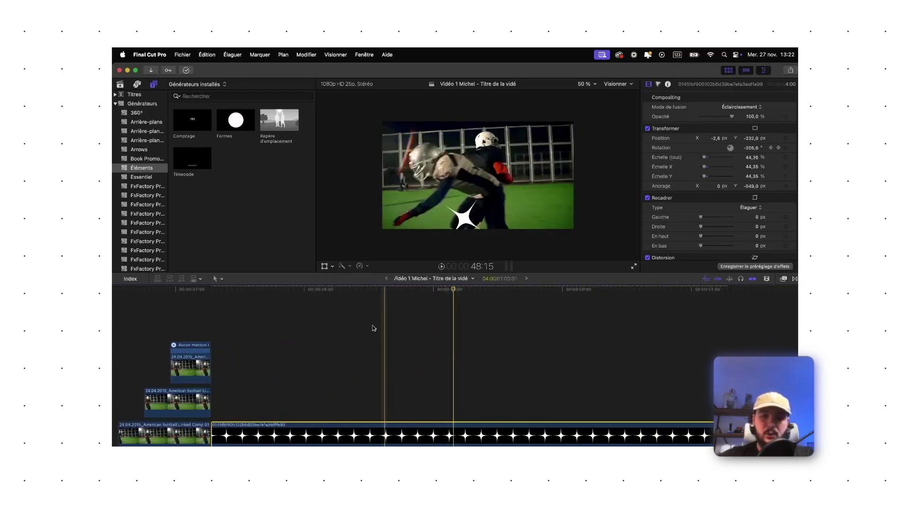
Reset the star's anchor offset to 0, move it onto the player's chest and play it back
left_click(325, 266)
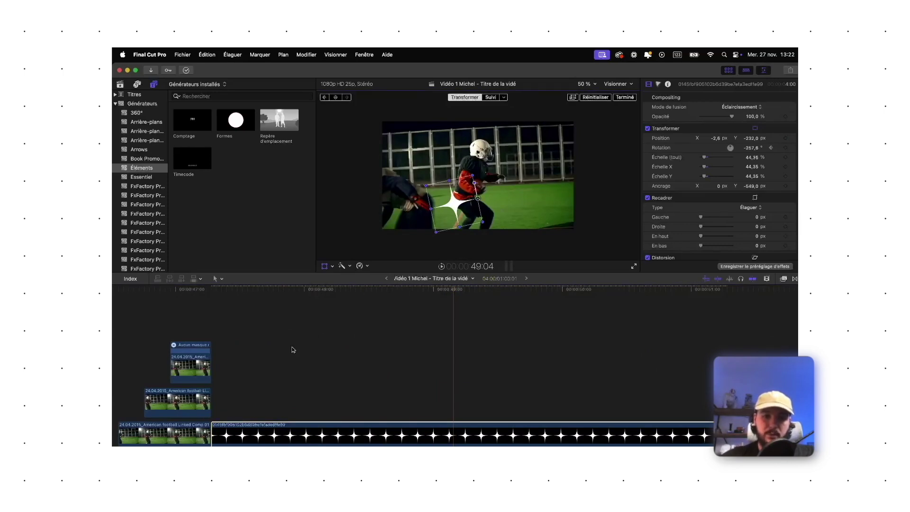
left_click(788, 186)
left_click(756, 191)
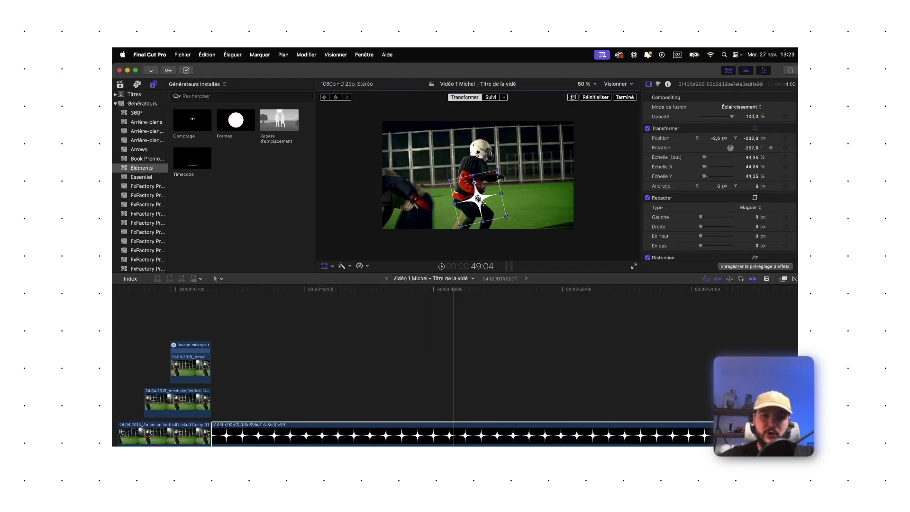
left_click_drag(484, 203, 484, 180)
left_click(218, 318)
key("space")
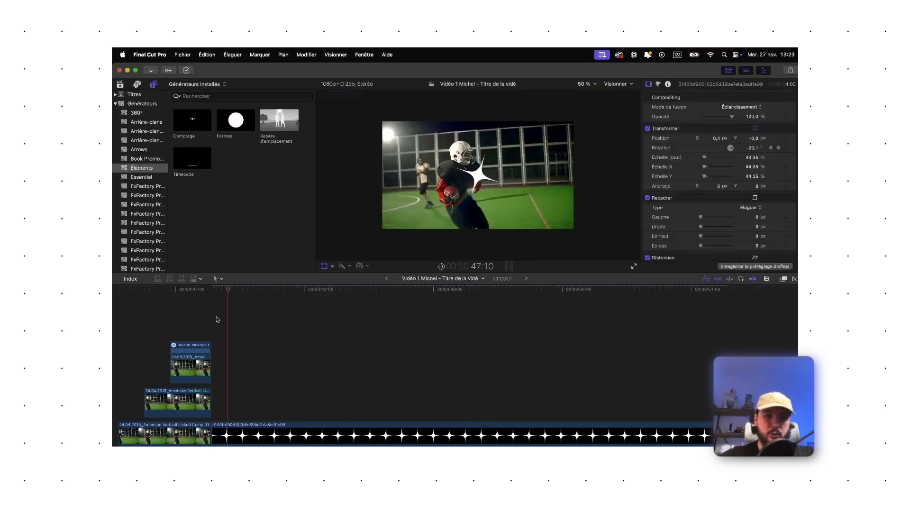
key("space")
Delete the sparkle star clip from the timeline
key("shift+t")
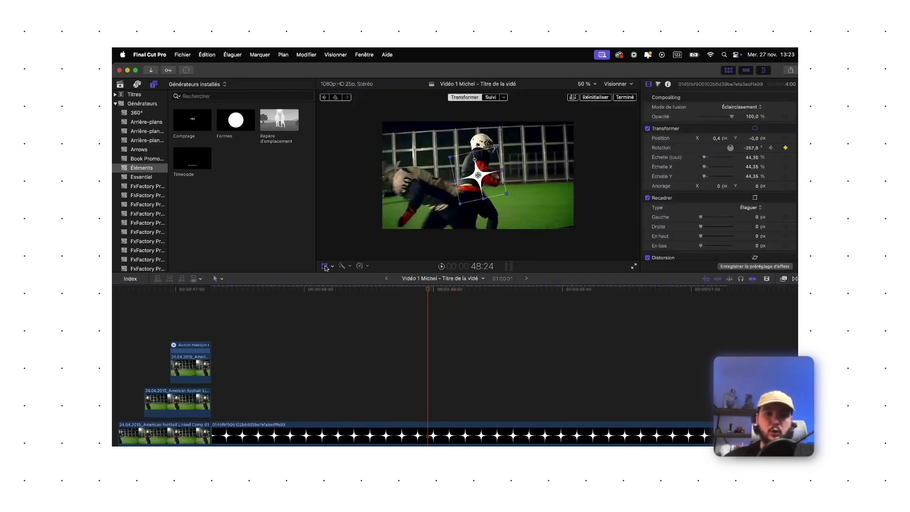
left_click(348, 427)
key("Delete")
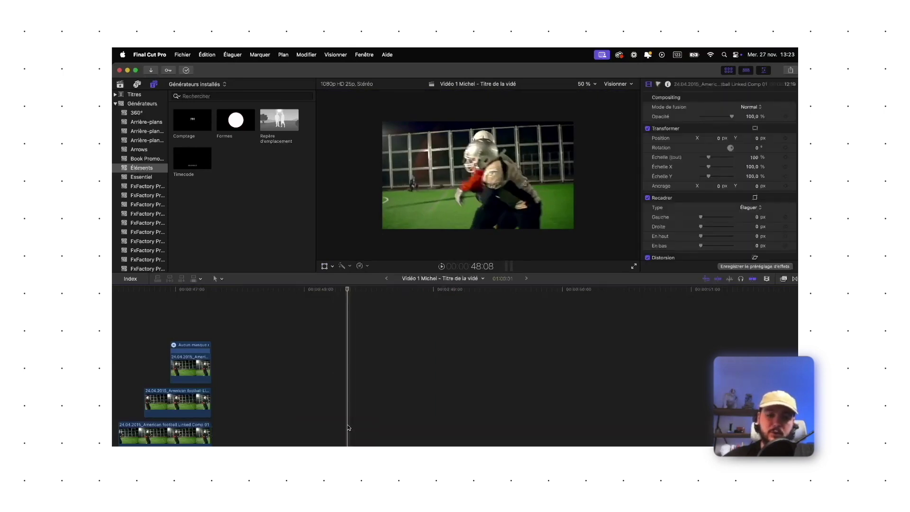
Find the Personnalisé title by searching 'perso' and add it at the comp clip's end
left_click(212, 345)
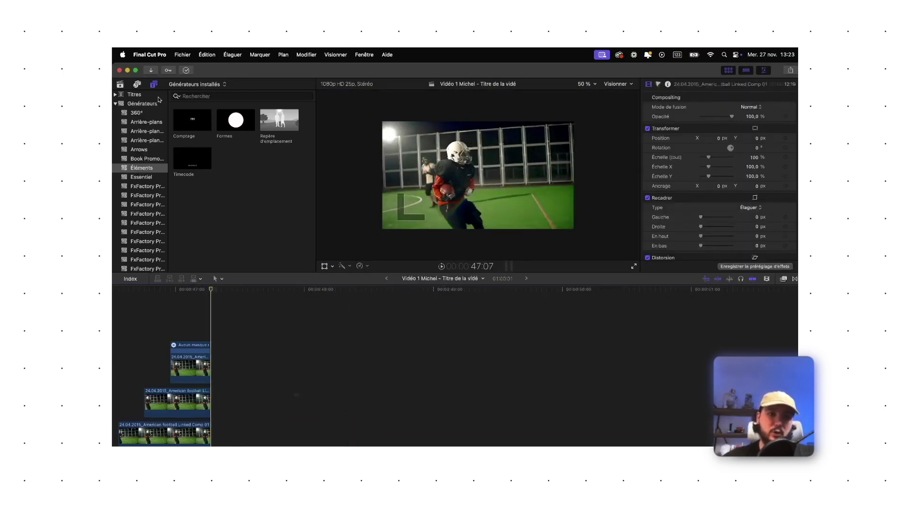
left_click(143, 95)
left_click(202, 96)
type("pe")
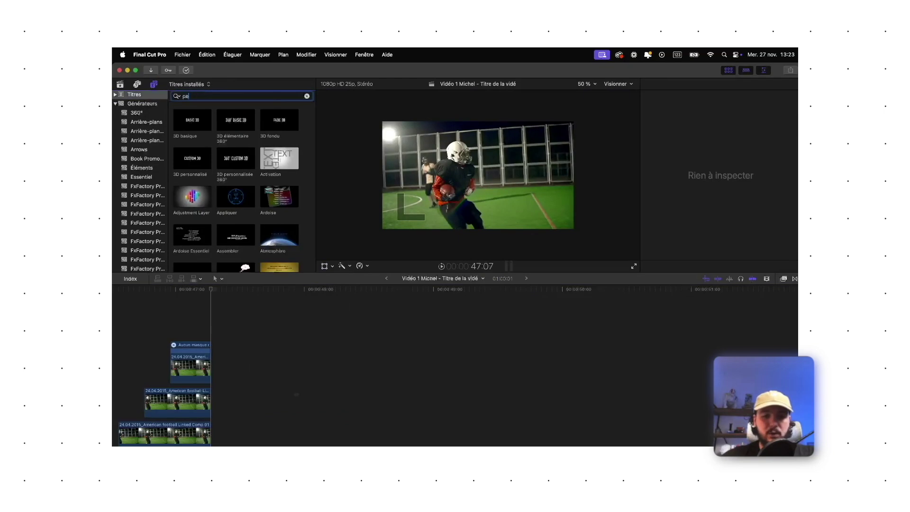
type("rso")
left_click(279, 120)
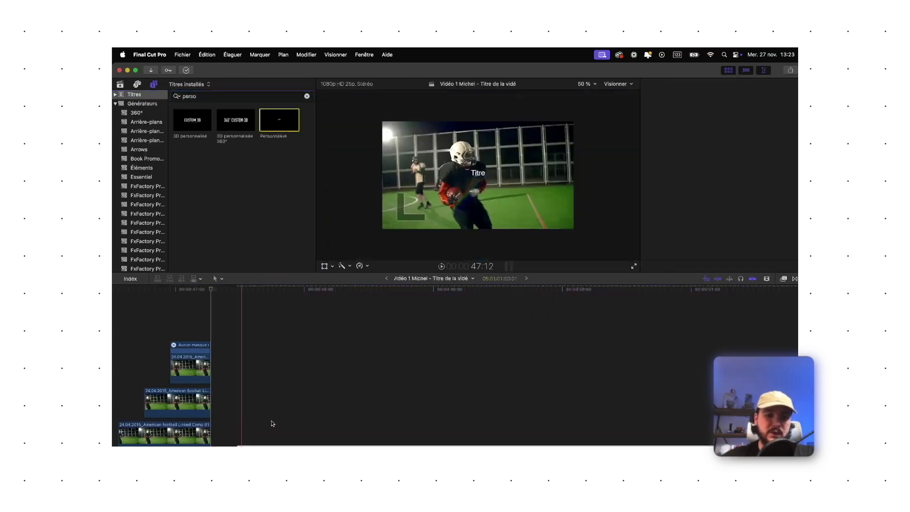
left_click(273, 427)
key("q")
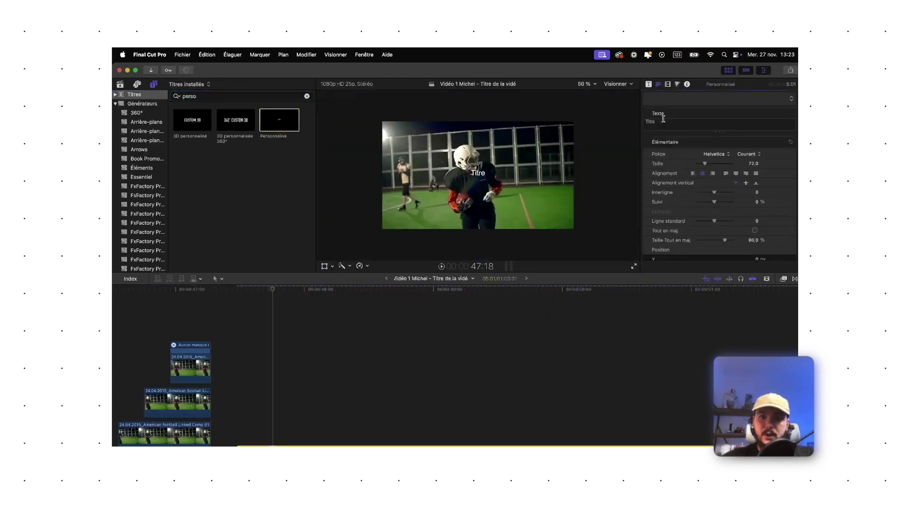
Make the title read ANCHOR POINT in Impact at size 155
type("NCHOR POINT")
key("super+a")
left_click(711, 154)
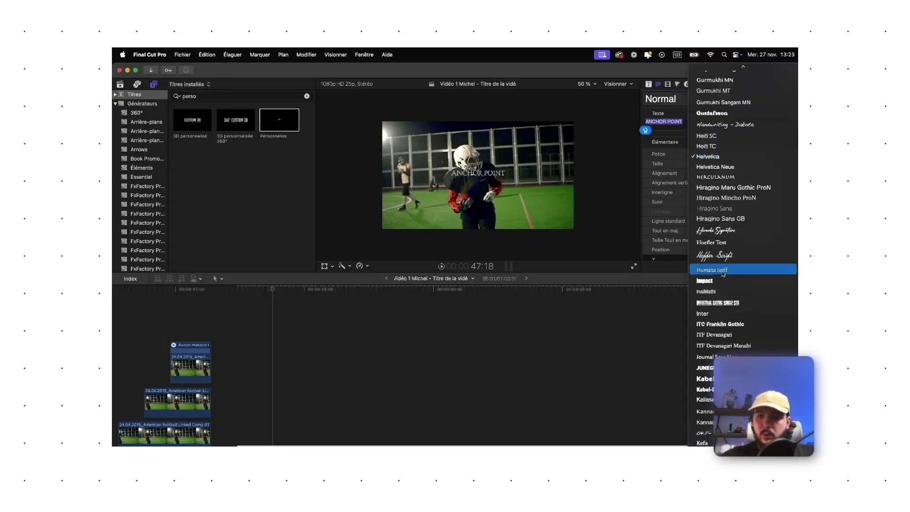
left_click(711, 281)
left_click_drag(706, 164, 718, 164)
left_click(325, 266)
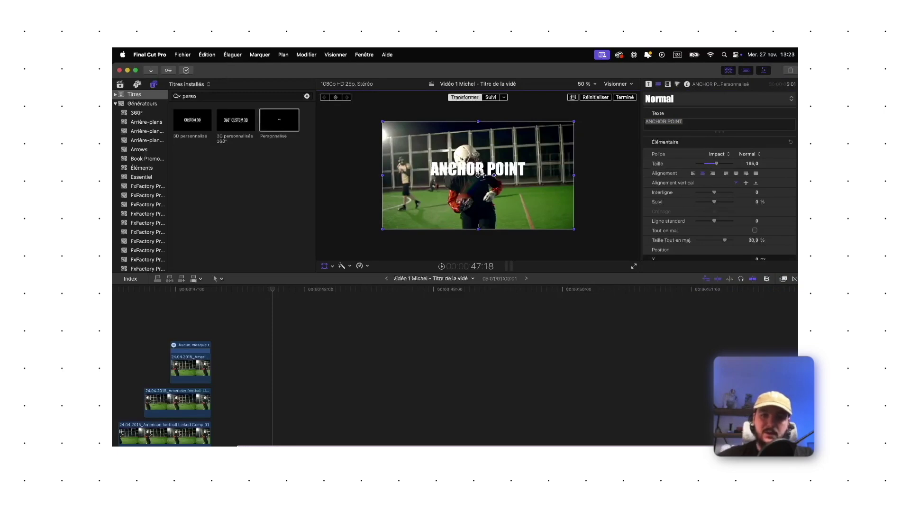
Keyframe the title's scale at 0% at its first frame
left_click(239, 427)
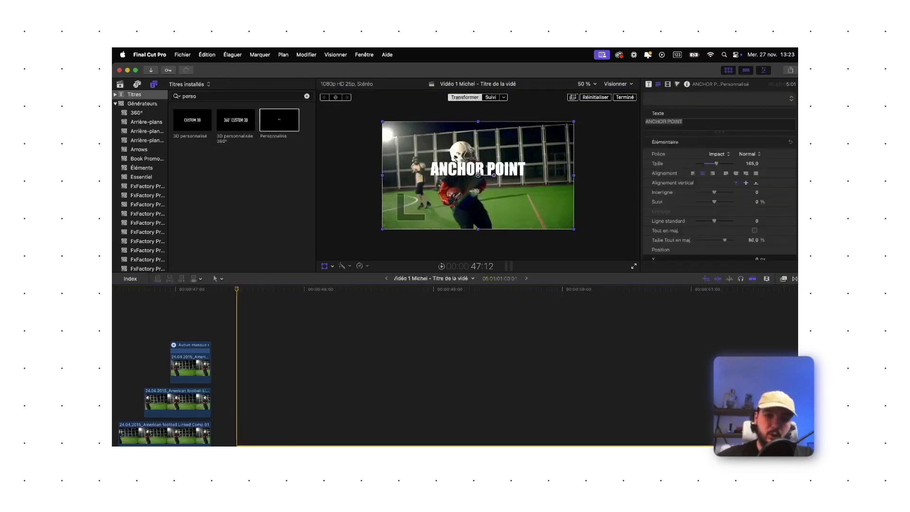
left_click(668, 84)
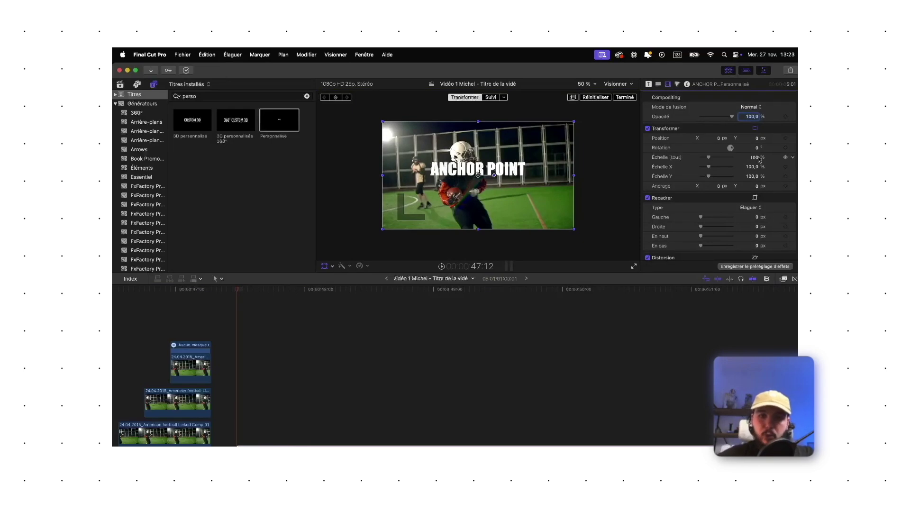
left_click(325, 266)
key("space")
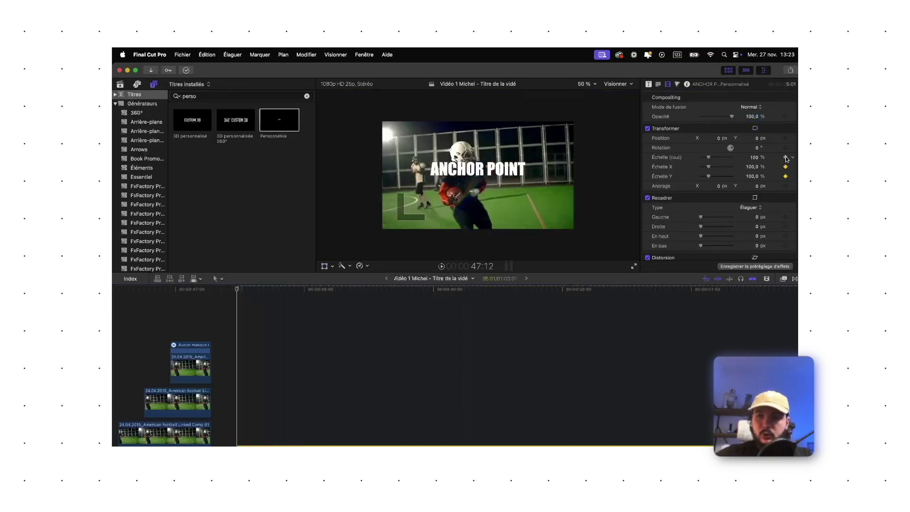
left_click_drag(710, 159, 666, 162)
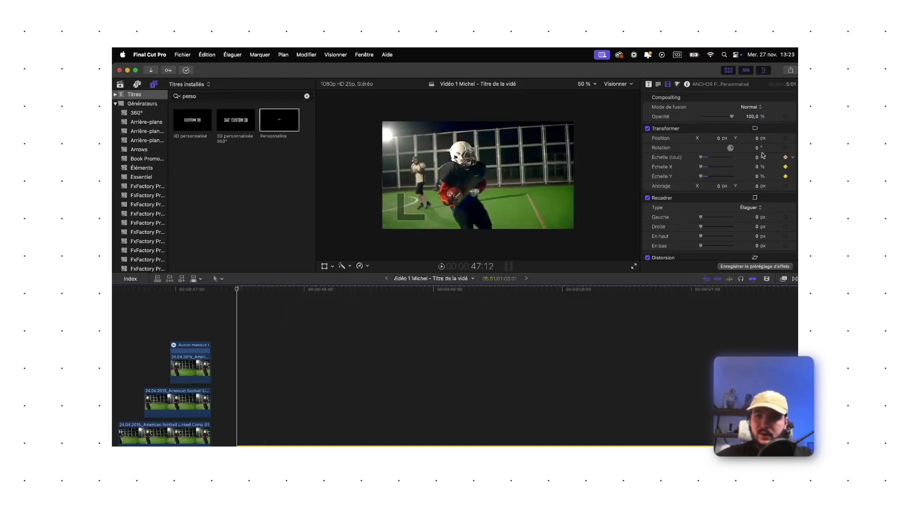
Keyframe a bounce to about 111% scale, settling at 100%, then play the pop-in back
key("space")
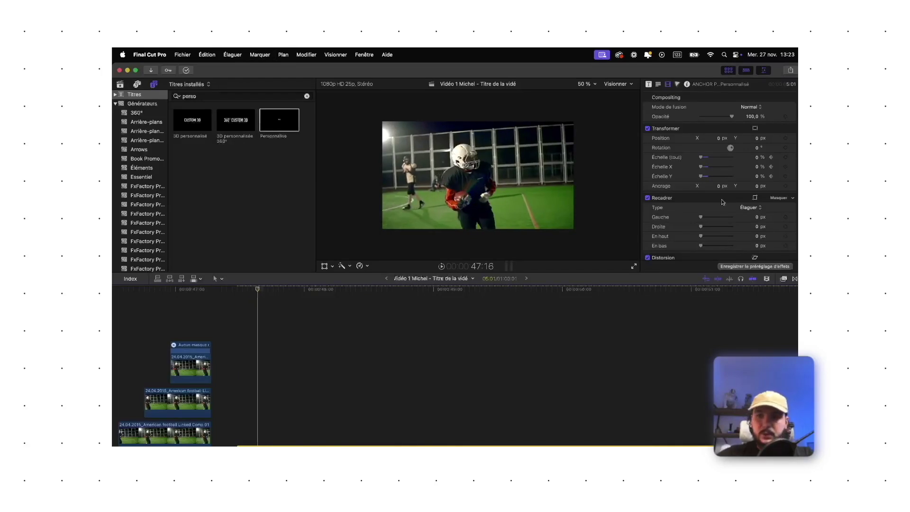
left_click_drag(702, 157, 710, 158)
key("Right")
key("Right")
key("Right")
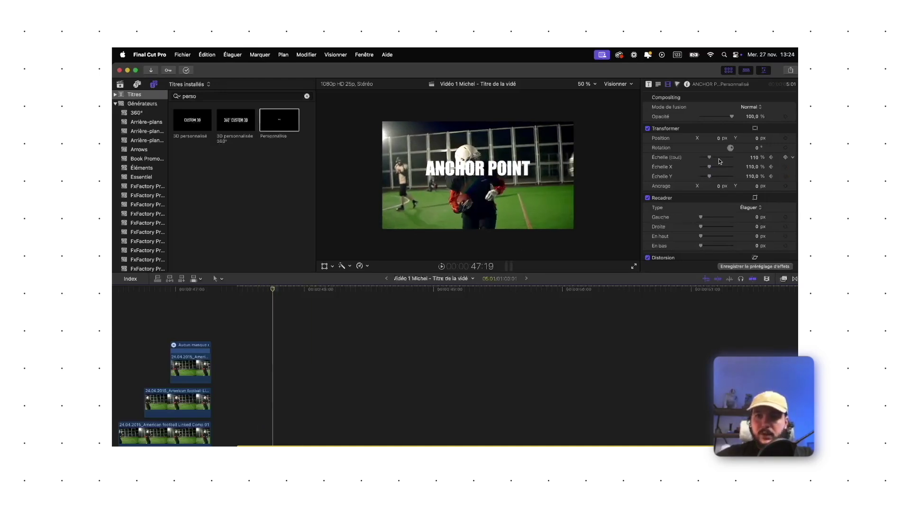
left_click_drag(710, 158, 710, 159)
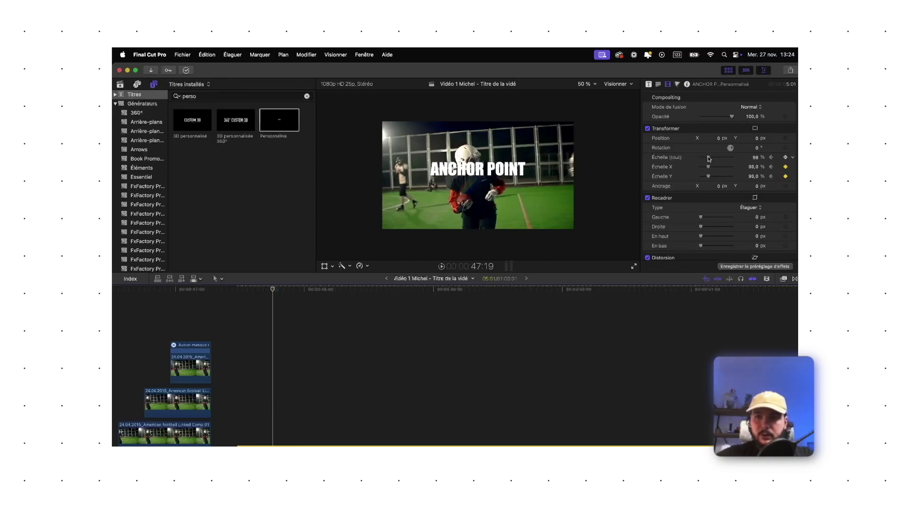
key("Right")
key("Right")
key("Right")
key("Right")
key("Right")
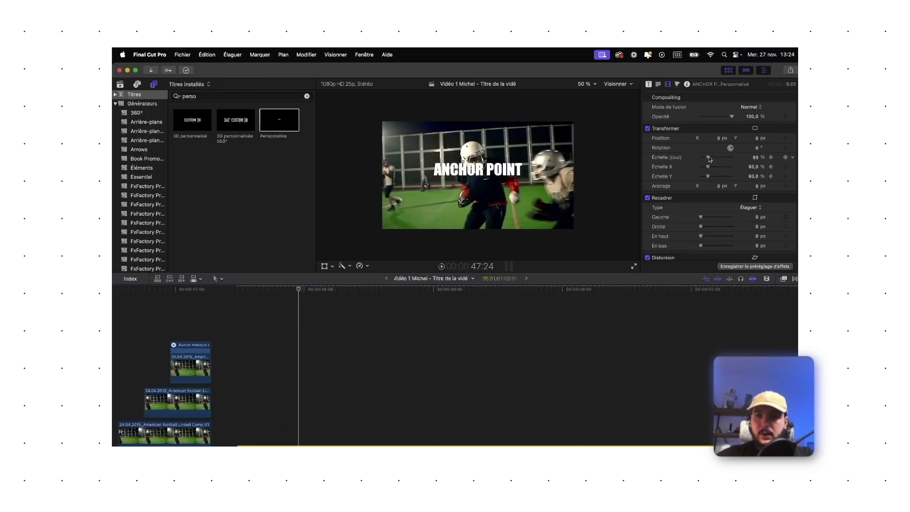
left_click(756, 157)
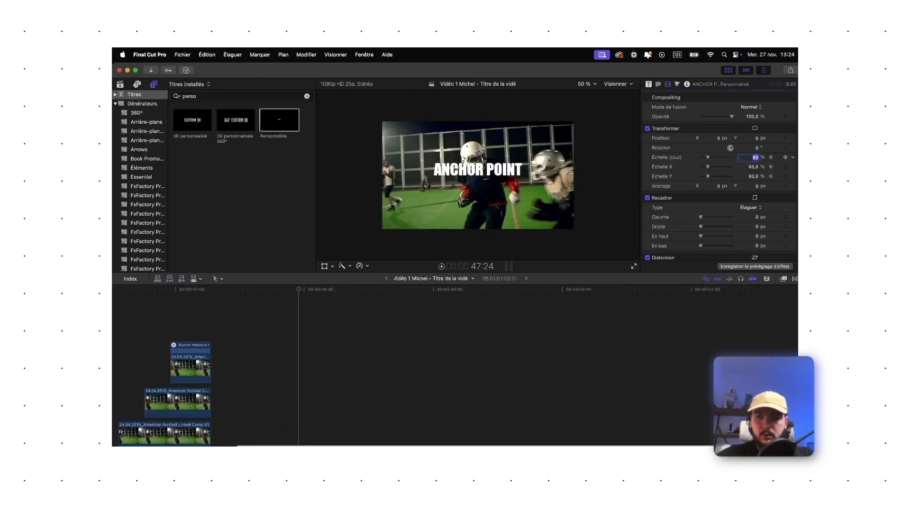
key("Return")
key("Left")
key("Left")
key("Left")
key("Left")
key("Left")
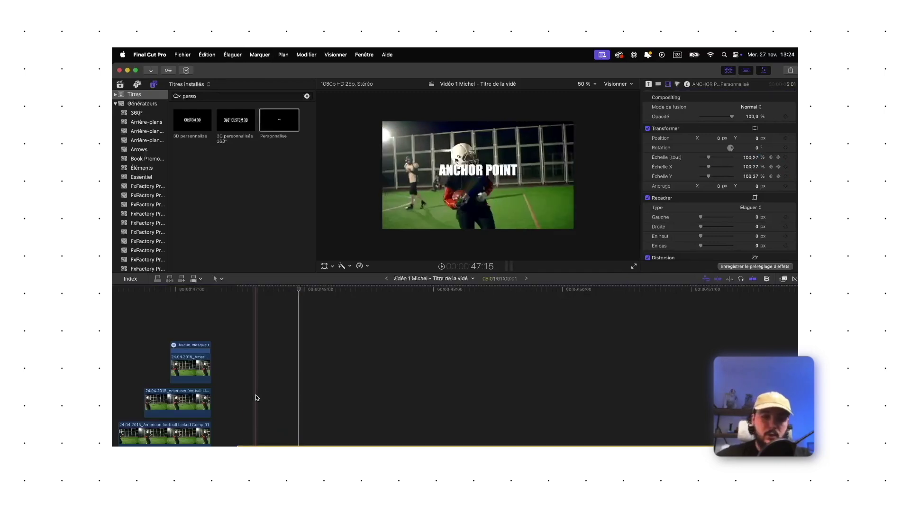
key("shift+Right")
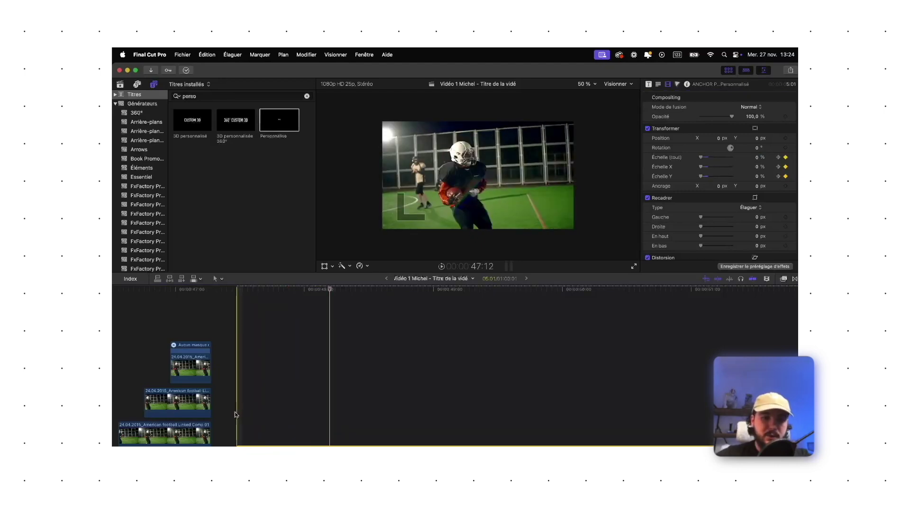
left_click(236, 418)
key("space")
key("space")
key("space")
key("space")
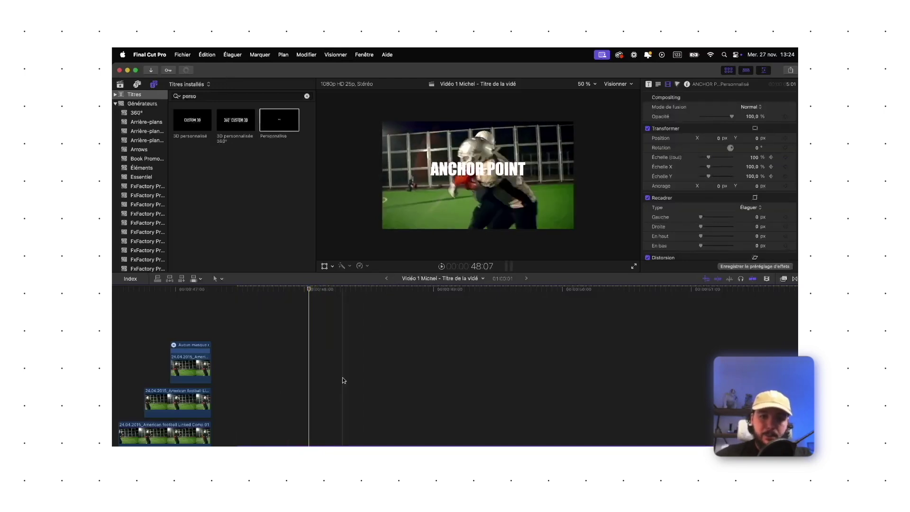
Select the ANCHOR POINT title at full size and show guides over the viewer
left_click(326, 266)
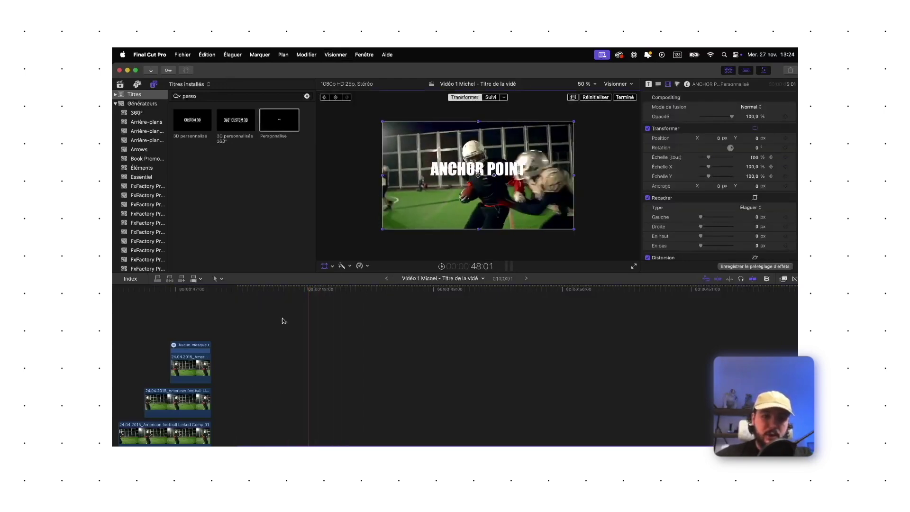
left_click(261, 311)
left_click_drag(261, 311, 313, 315)
left_click(319, 429)
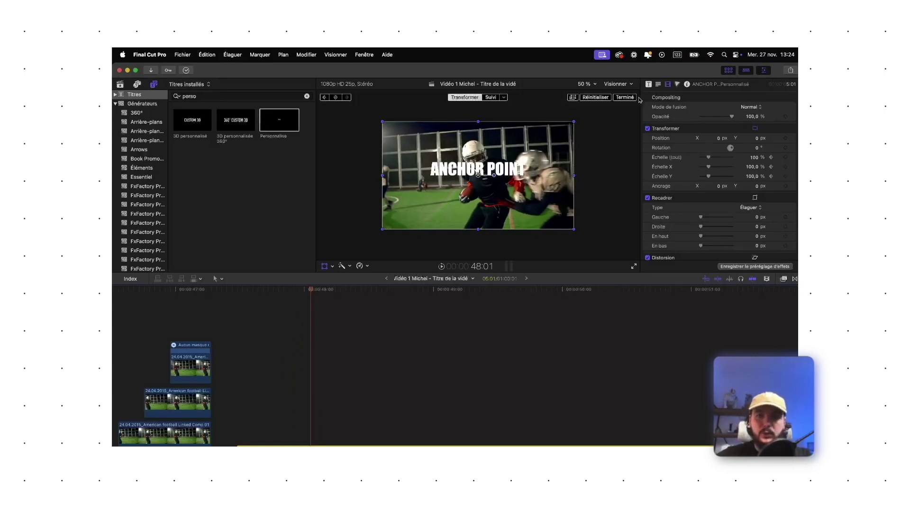
left_click(627, 86)
left_click(656, 273)
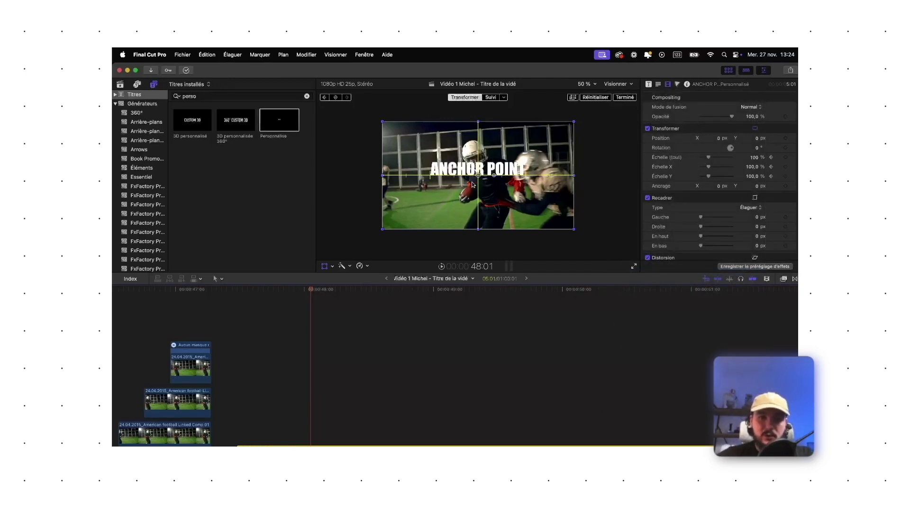
Lower the title and set its anchor point Y to 64 px
left_click_drag(476, 175, 481, 185)
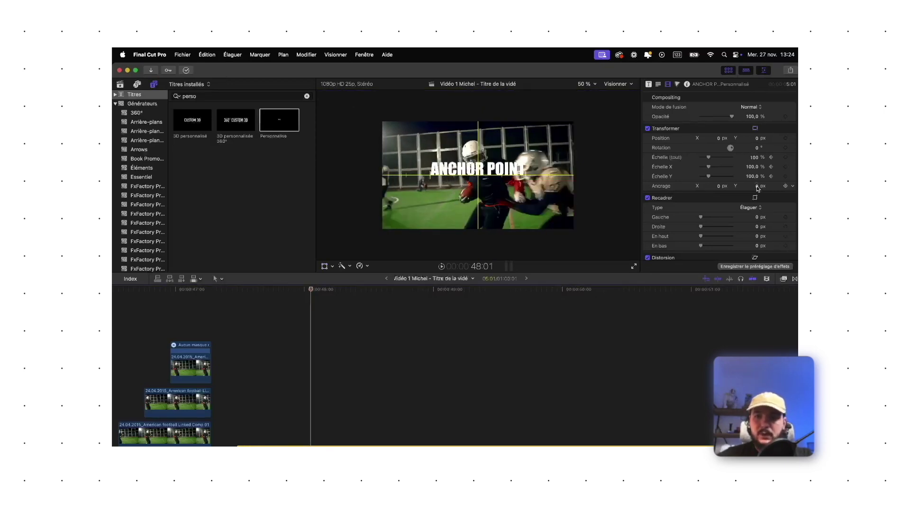
mouse_move(758, 188)
left_mouse_down()
mouse_move(758, 176)
mouse_move(759, 187)
left_mouse_up()
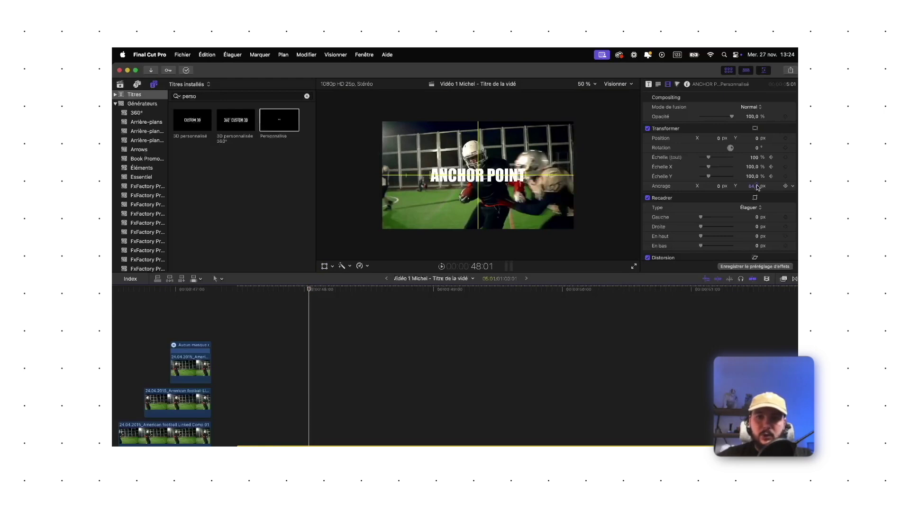
left_click(325, 266)
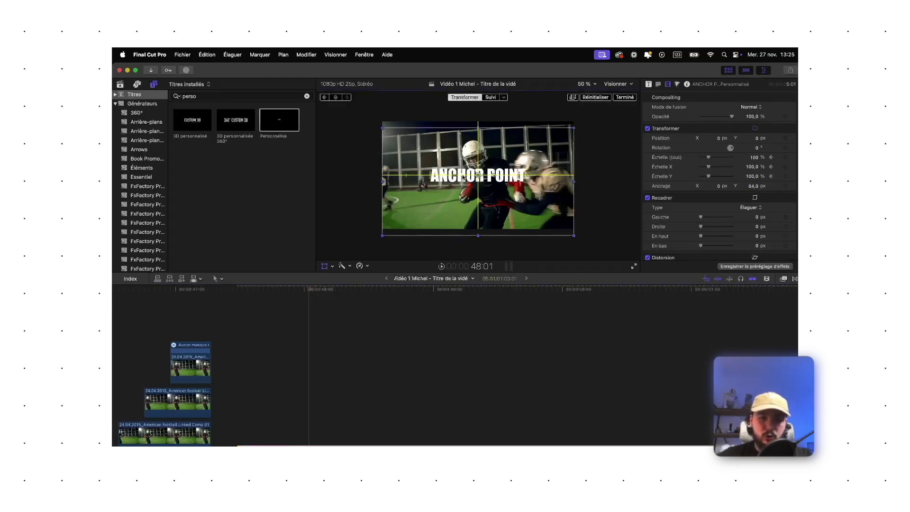
left_click(241, 409)
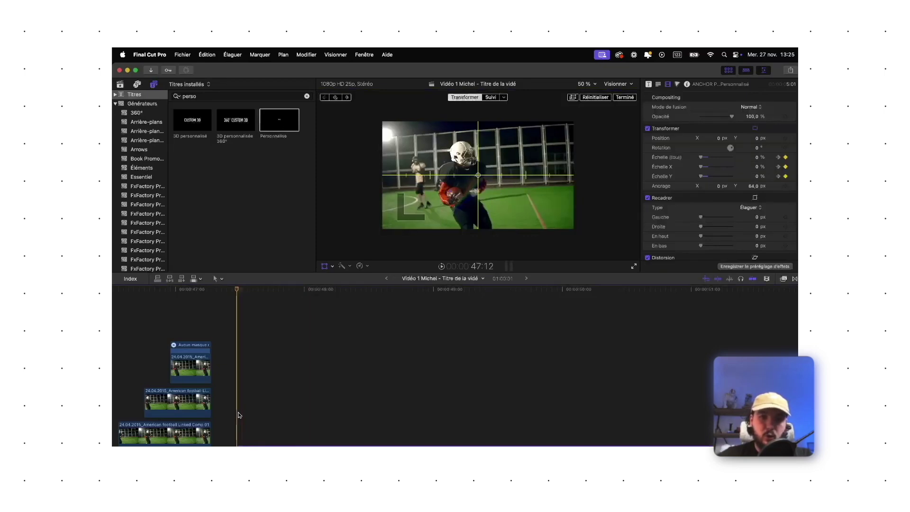
key("space")
left_click(240, 429)
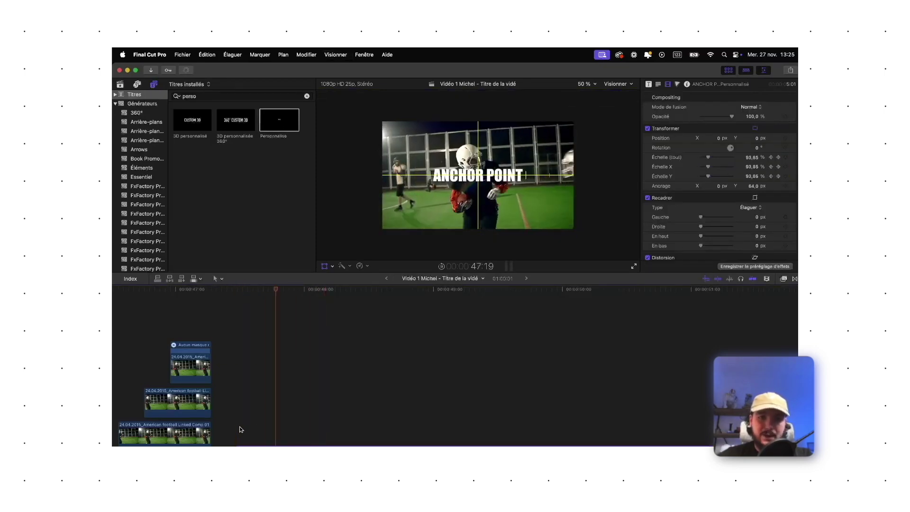
left_click(239, 429)
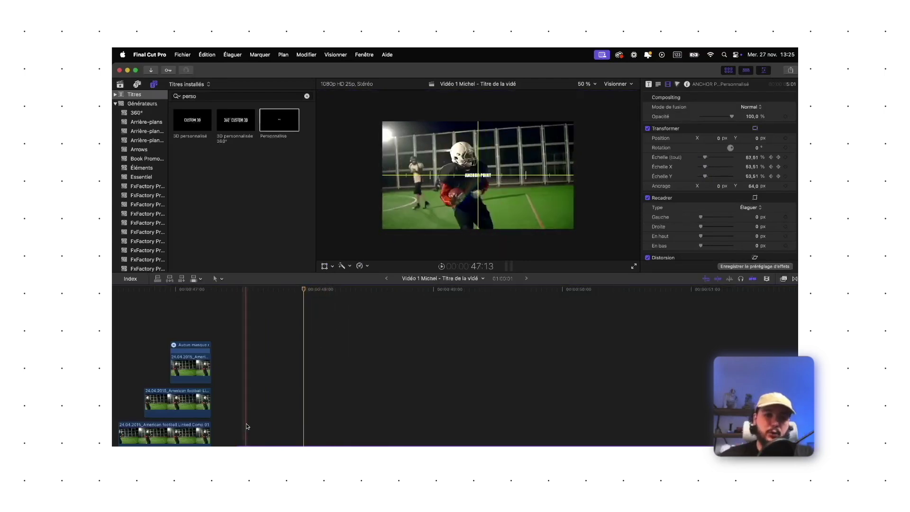
key("space")
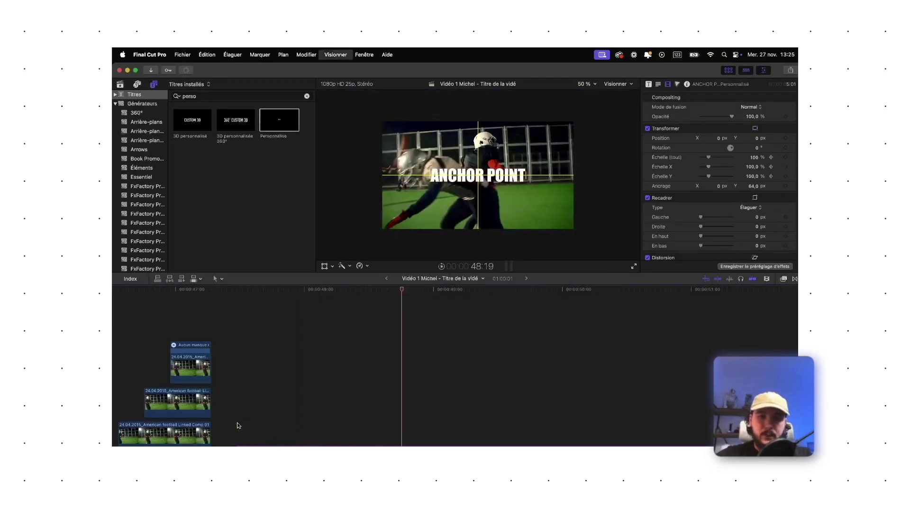
key("super+minus")
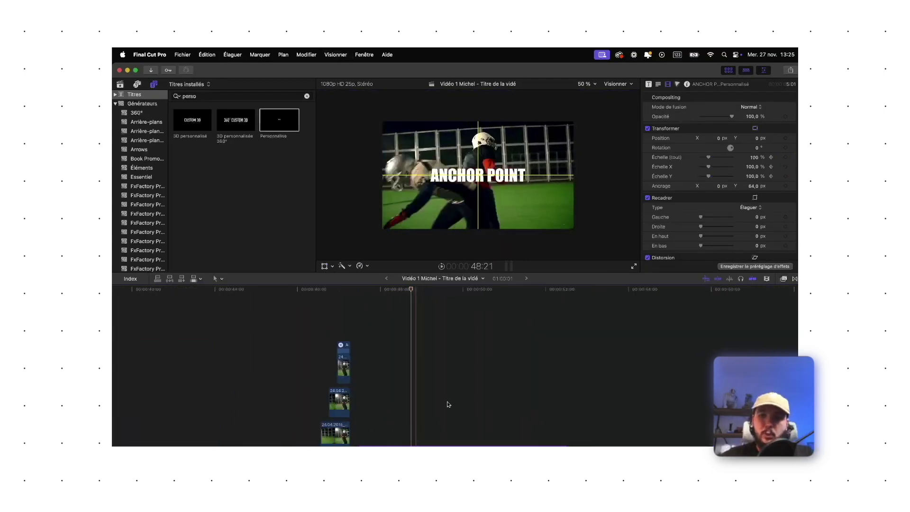
left_click(360, 389)
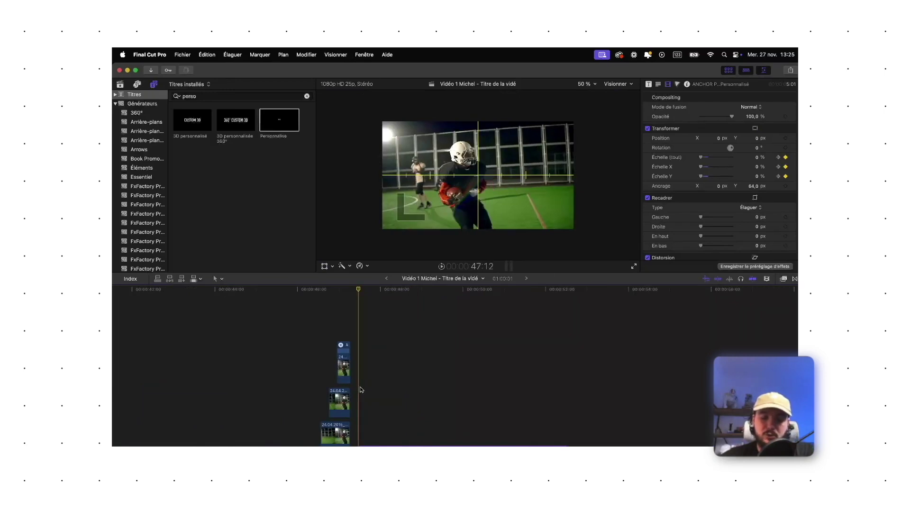
key("super+plus")
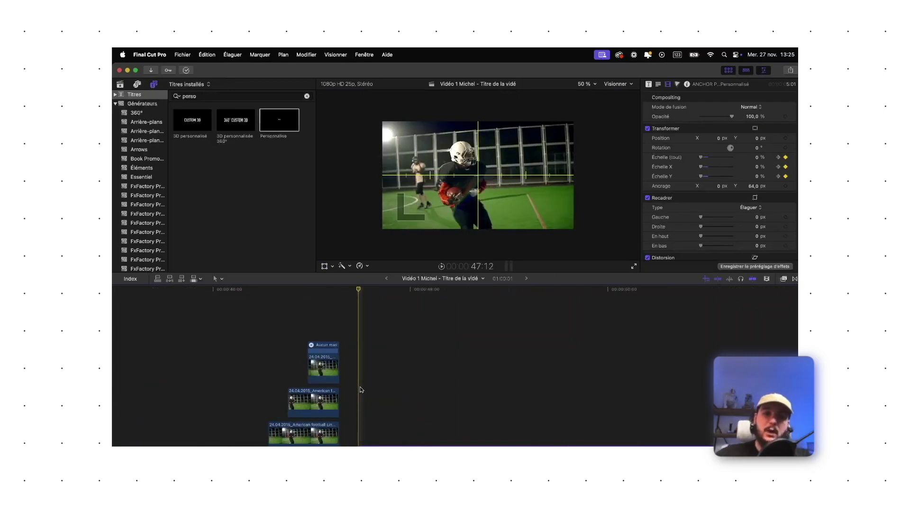
key("space")
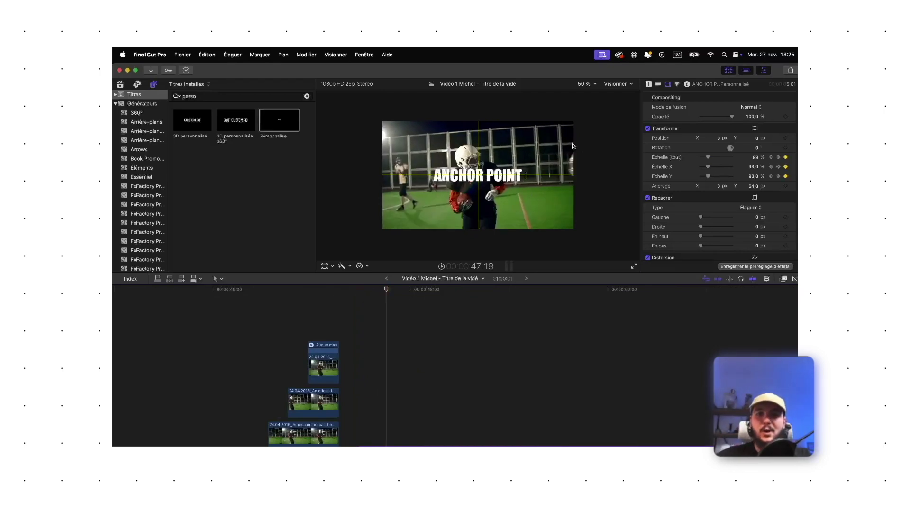
left_click(359, 328)
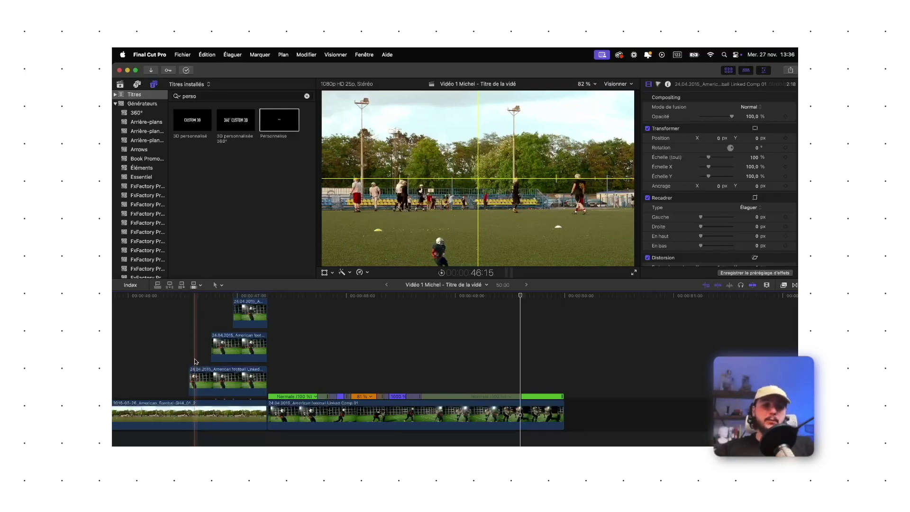
key("space")
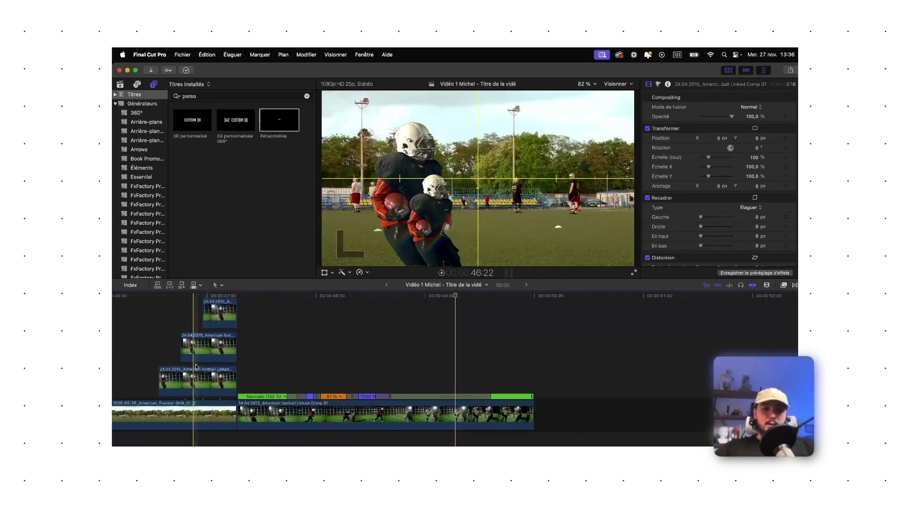
left_click(207, 364)
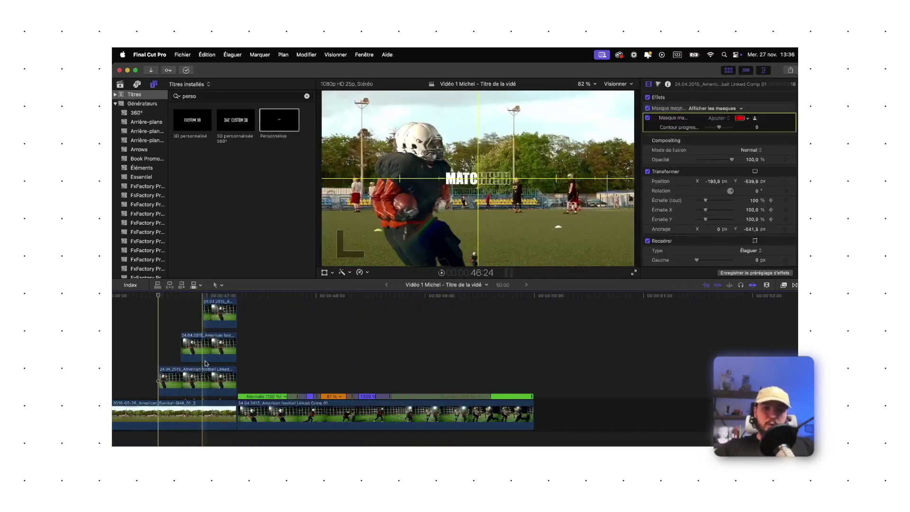
scroll(221, 364, "up", 3)
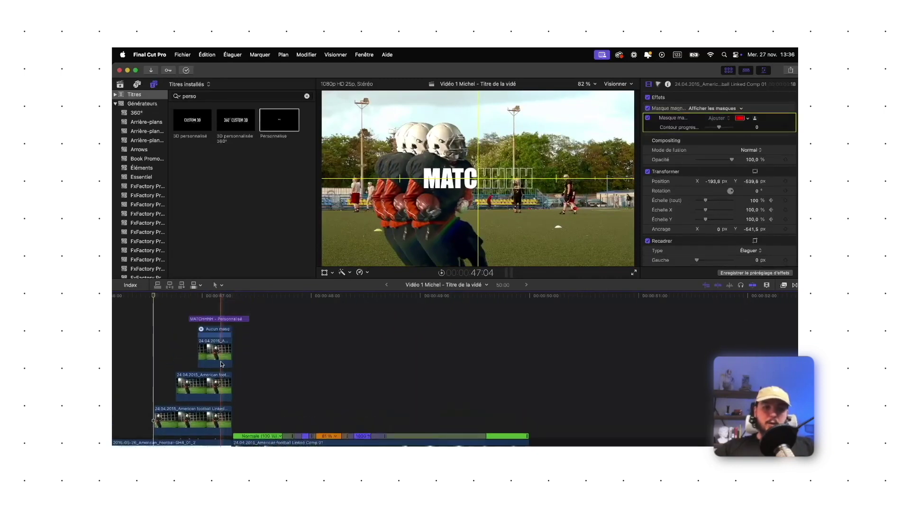
left_click(216, 346)
left_click_drag(194, 331, 223, 413)
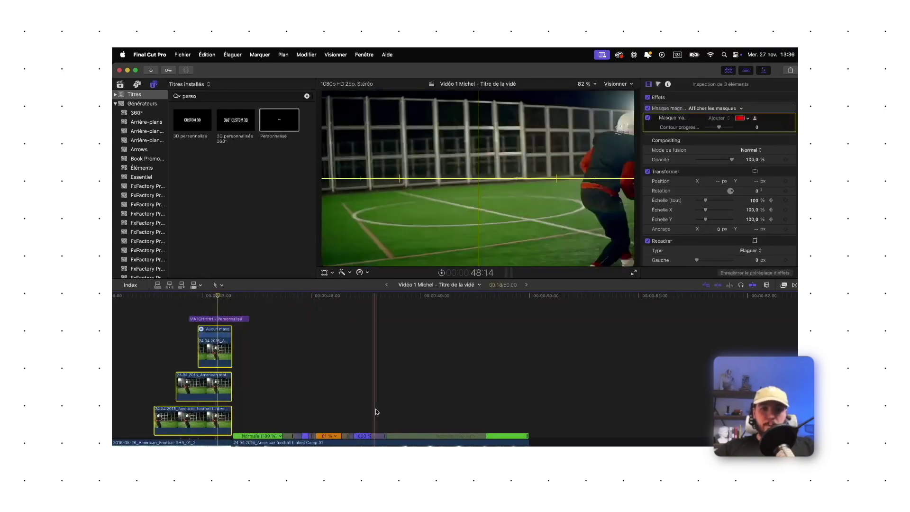
scroll(408, 417, "down", 2)
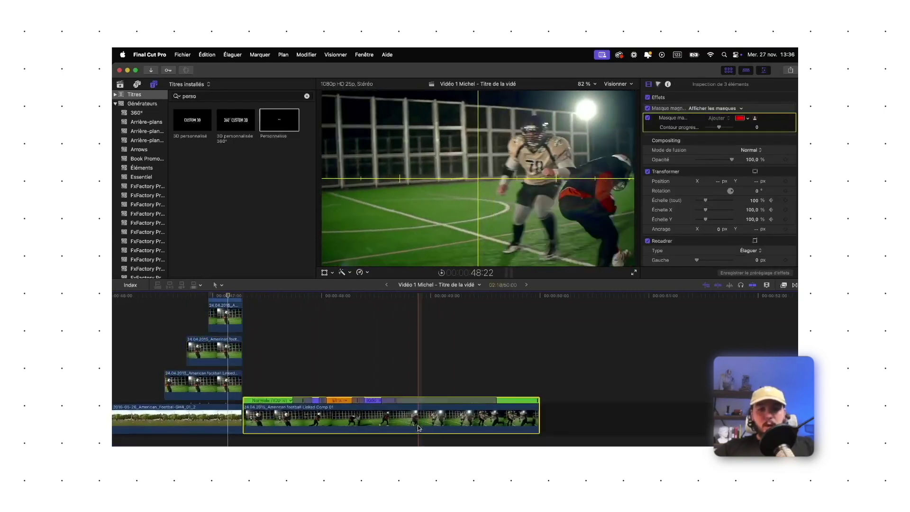
left_click(419, 428)
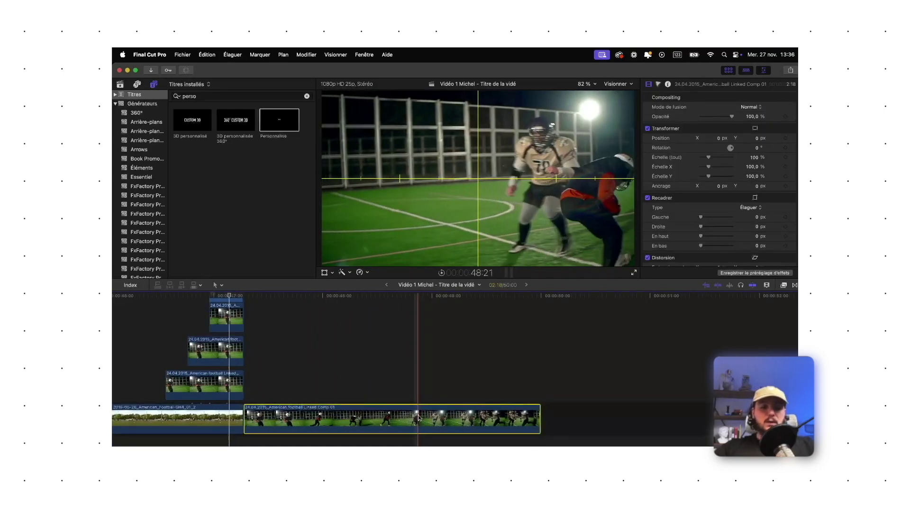
scroll(398, 427, "up", 2)
scroll(345, 429, "down", 2)
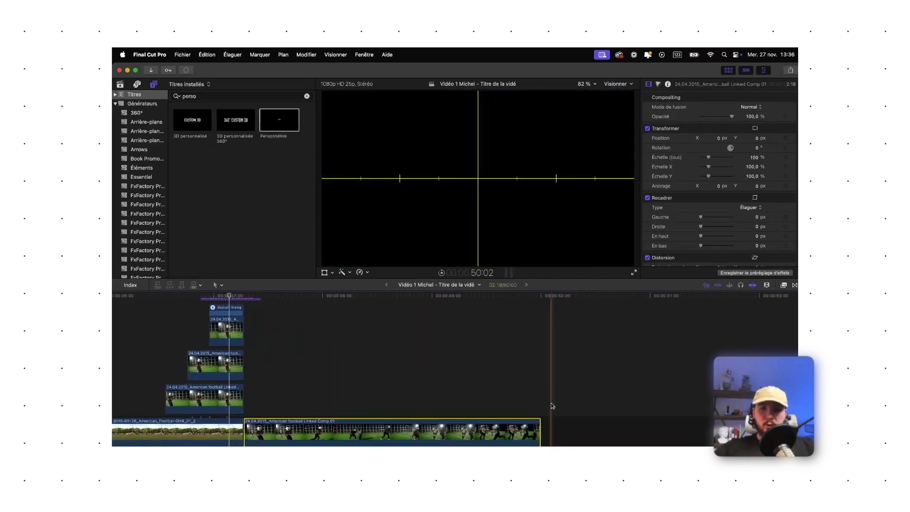
scroll(219, 359, "up", 2)
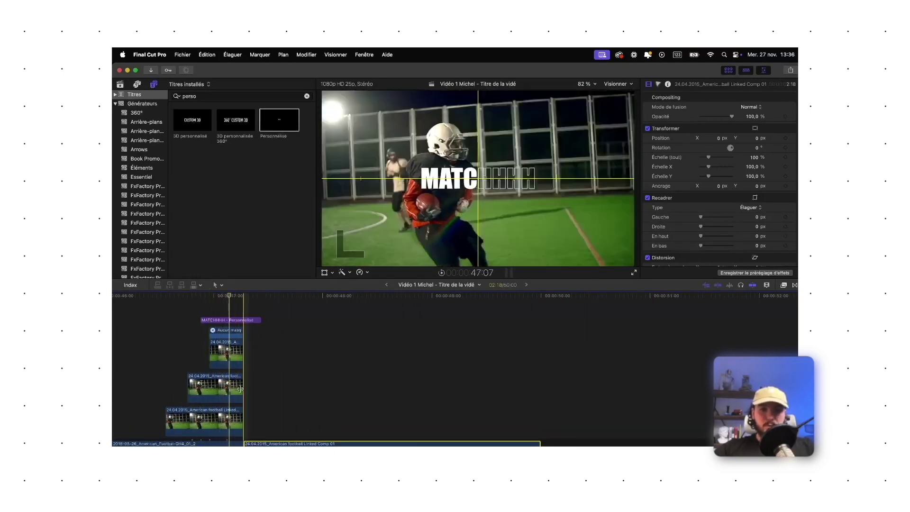
scroll(237, 384, "down", 3)
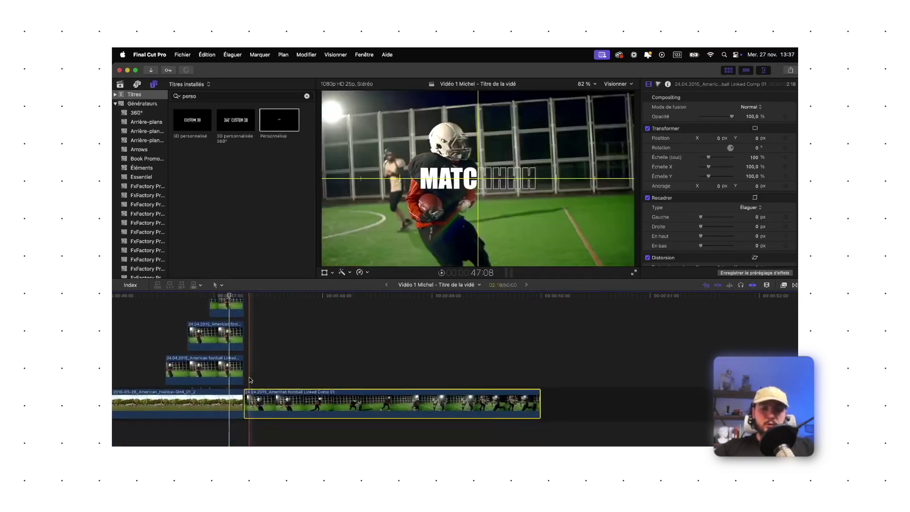
left_click(545, 381)
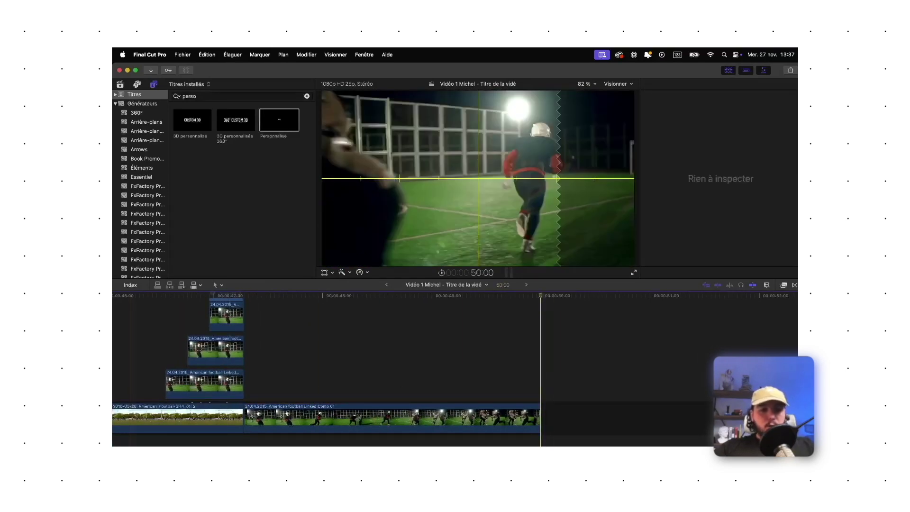
Bring a second .mov football clip from Finder into the main storyline
key("super+alt+space")
left_click_drag(339, 201, 564, 424)
left_click(556, 415)
left_click(563, 423)
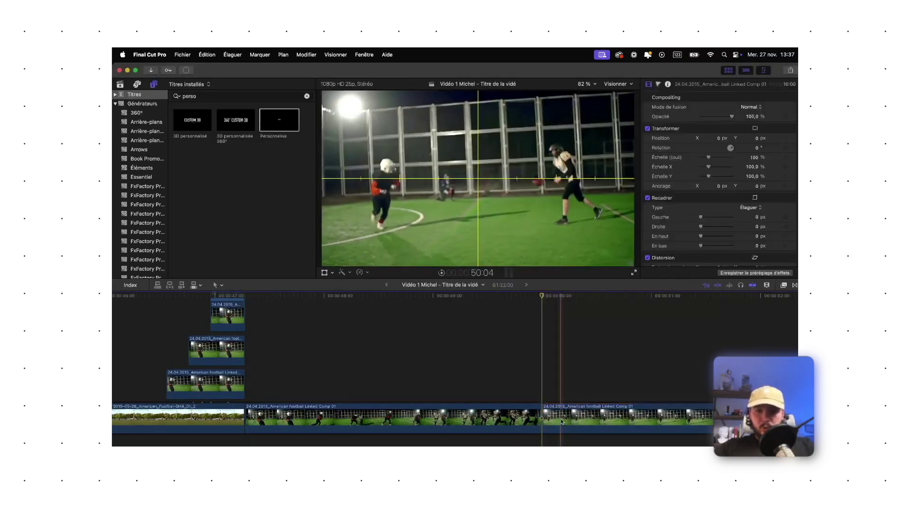
scroll(597, 390, "right", 5)
scroll(594, 372, "right", 3)
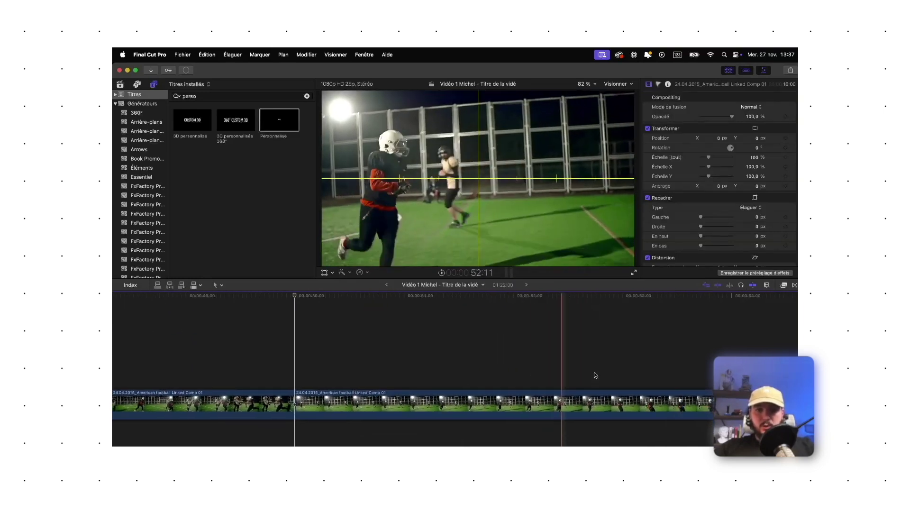
left_click(581, 353)
left_click(582, 391)
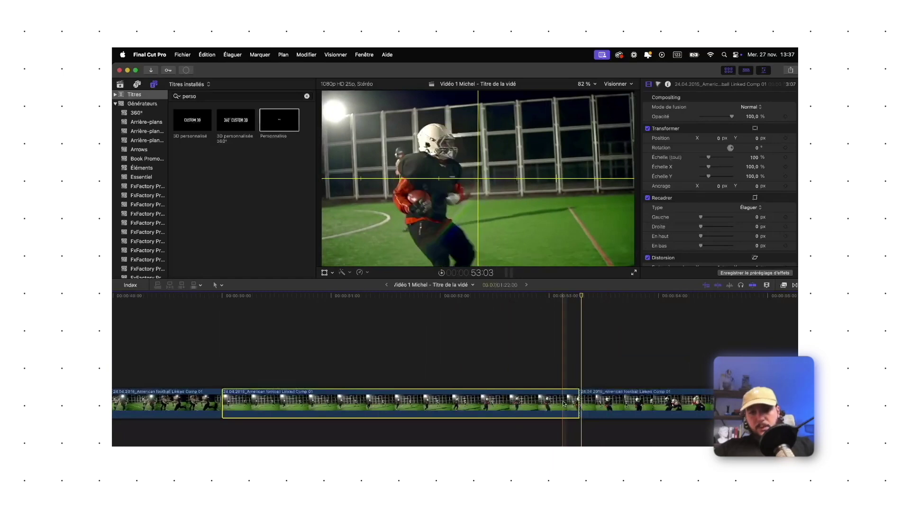
Add a freeze-frame hold partway into the second clip and play it back
left_click(222, 360)
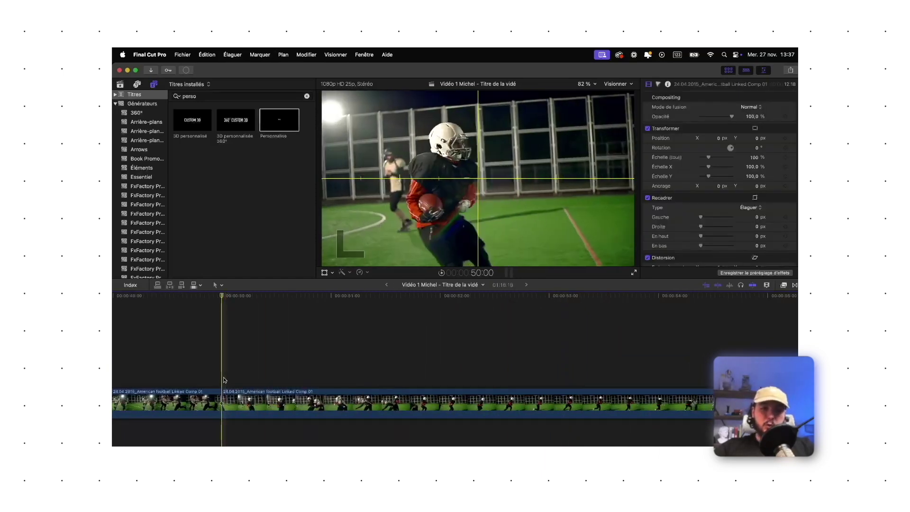
left_click(238, 399)
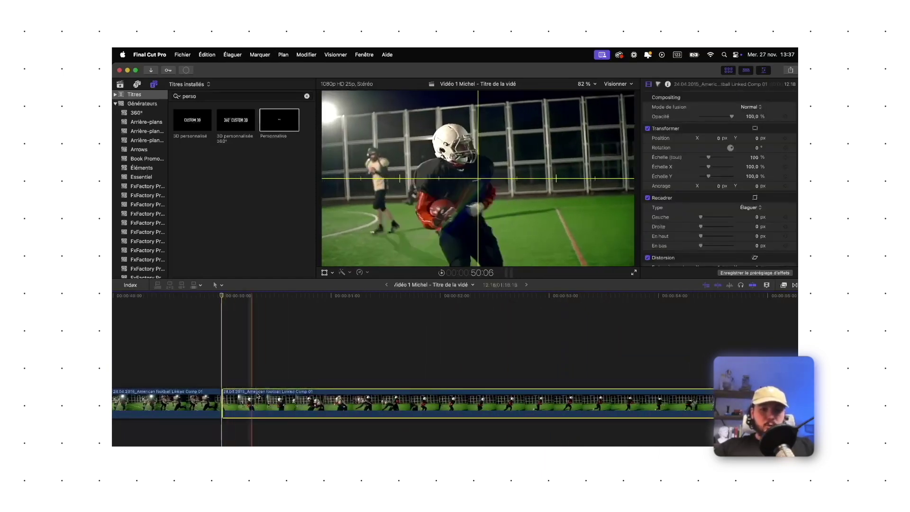
left_click(279, 406)
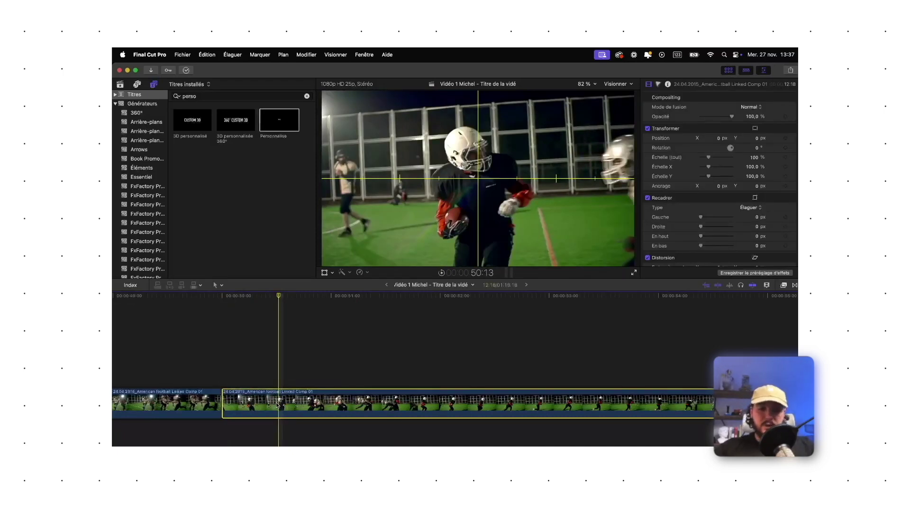
key("shift+h")
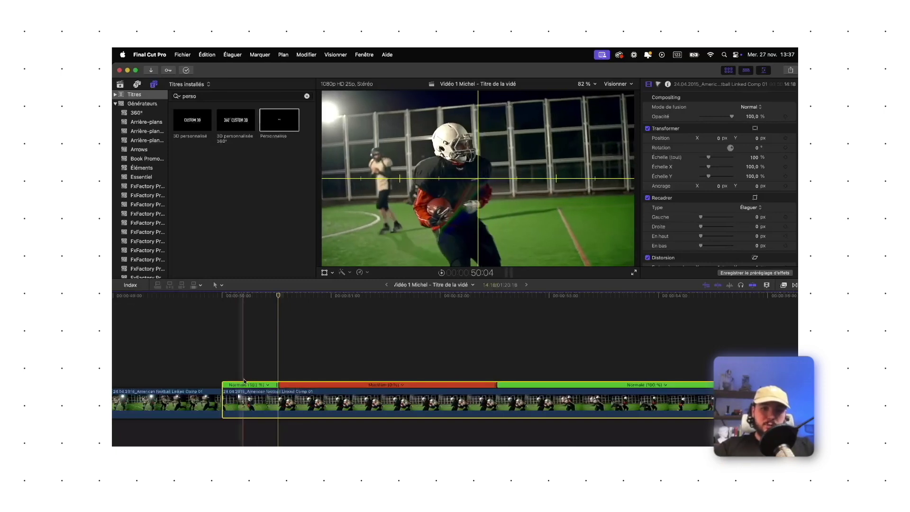
key("space")
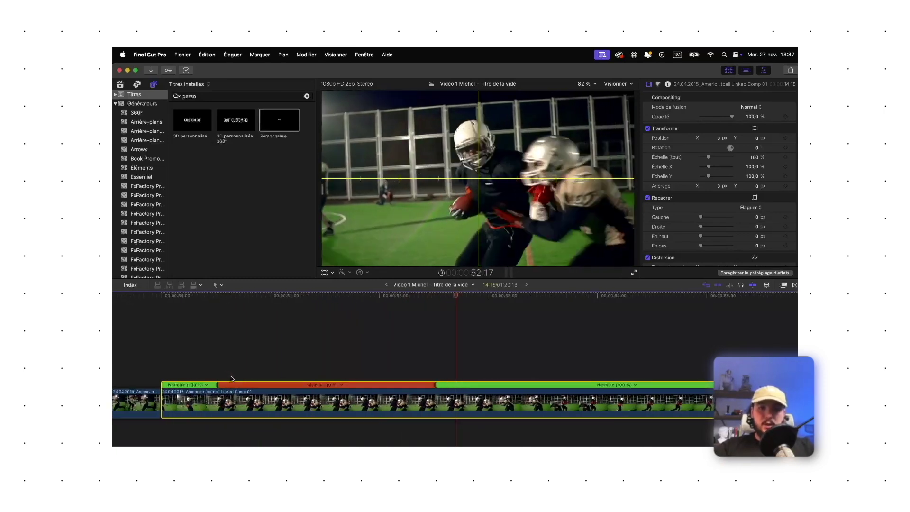
key("space")
scroll(252, 372, "left", 3)
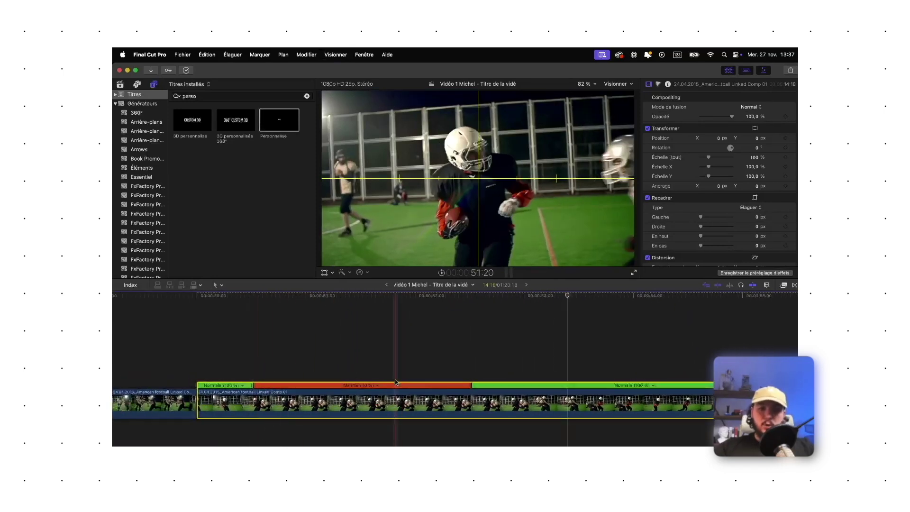
left_click(254, 364)
left_click(226, 98)
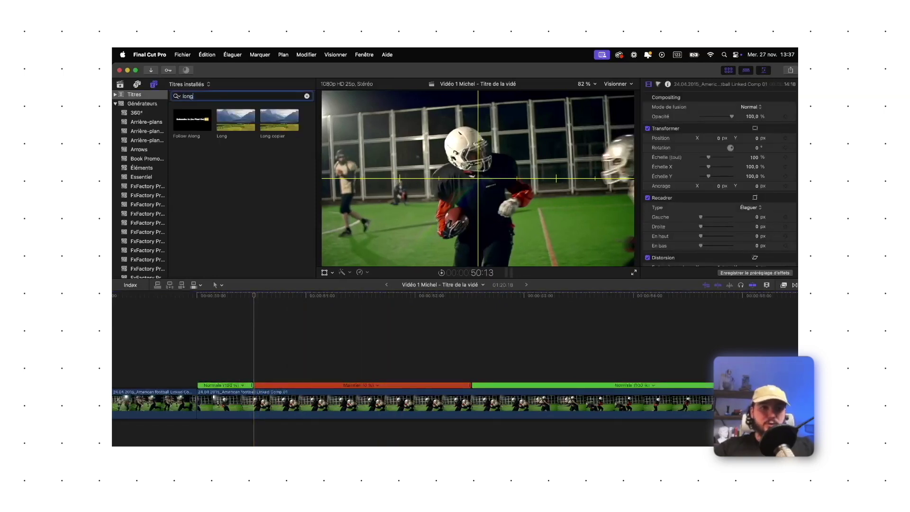
Place the Long title over the hold, trim it to the playhead, and scale to 146%
left_click_drag(235, 120, 252, 362)
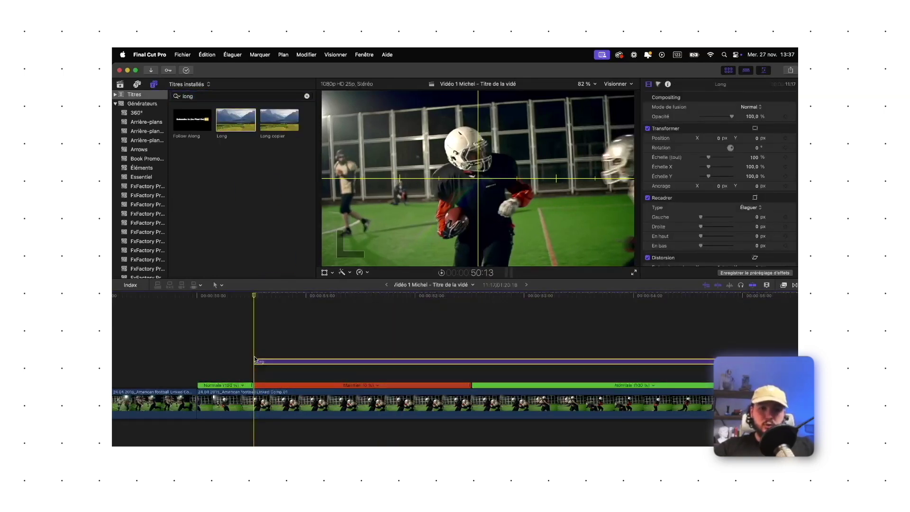
left_click(473, 375)
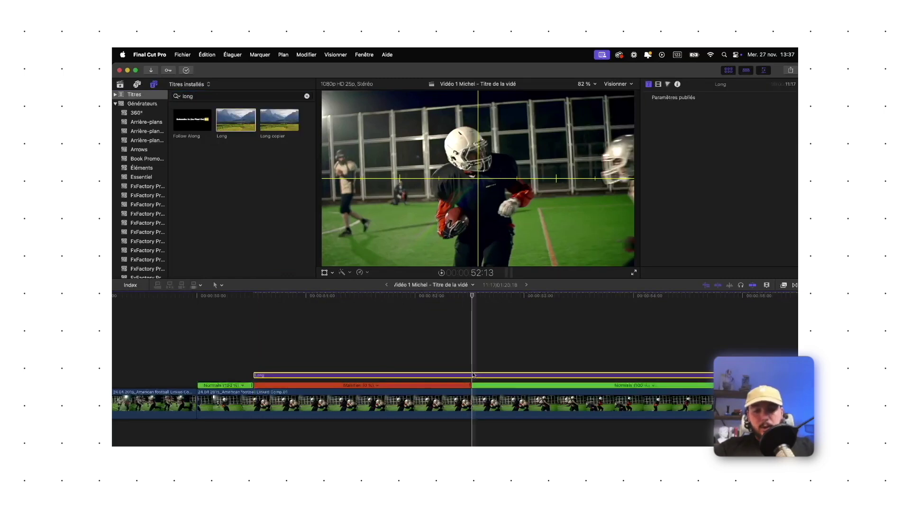
key("alt+bracketright")
left_click(350, 378)
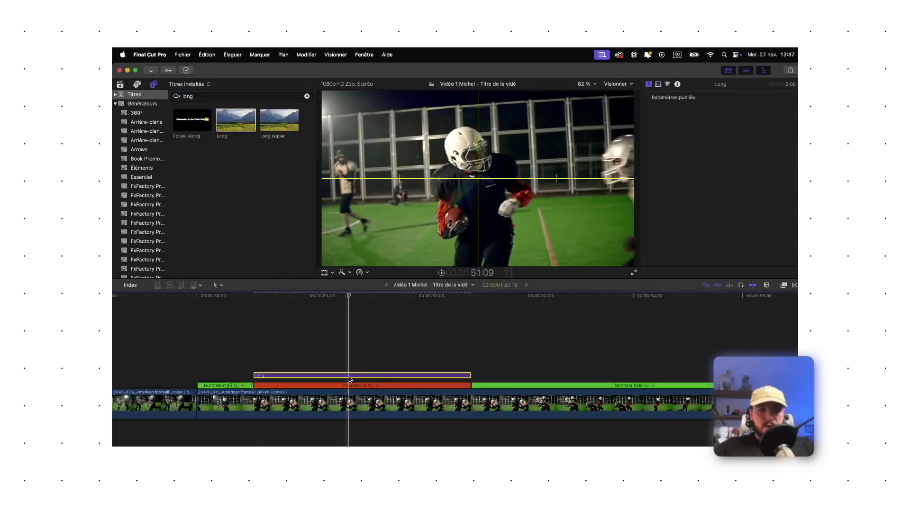
left_click(668, 84)
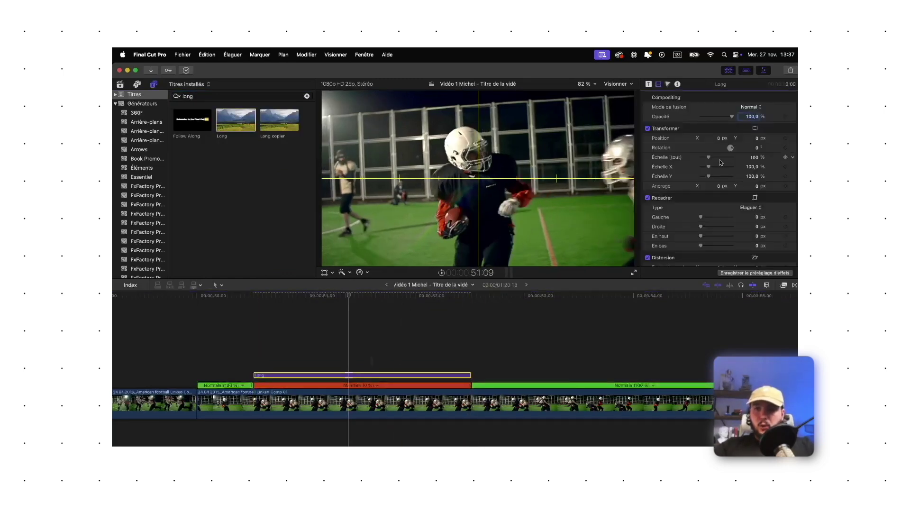
left_click_drag(709, 157, 715, 158)
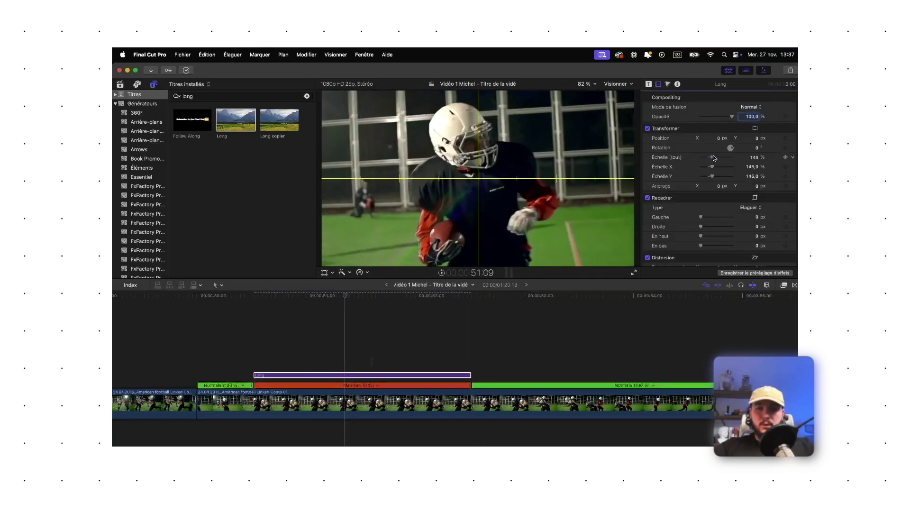
Desaturate the Long layer fully and set exposure: shadows 7%, midtones −39%, highlights −20%
left_click(668, 84)
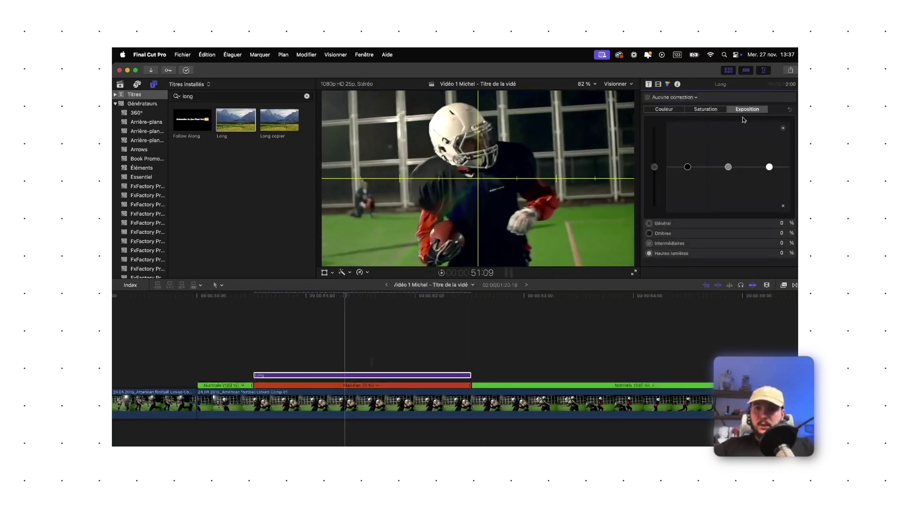
left_click(706, 111)
left_click_drag(655, 167, 653, 238)
left_click(747, 109)
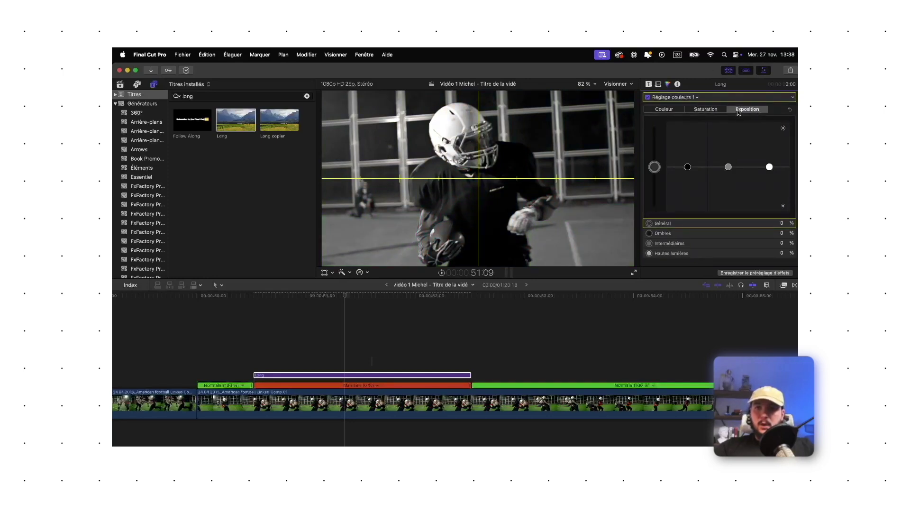
left_click_drag(685, 168, 774, 180)
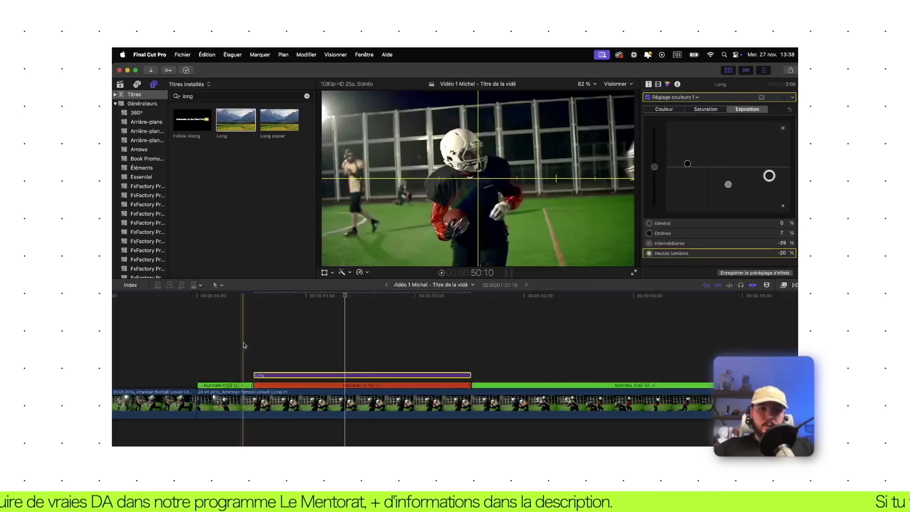
left_click(296, 375)
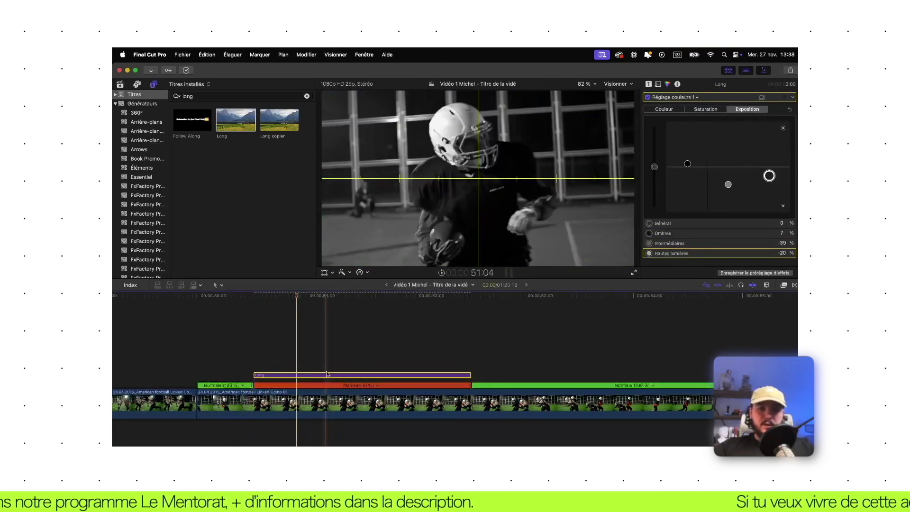
left_click(211, 96)
Search 'perso' and add the Personnalisé title above the Long layer
type("perso")
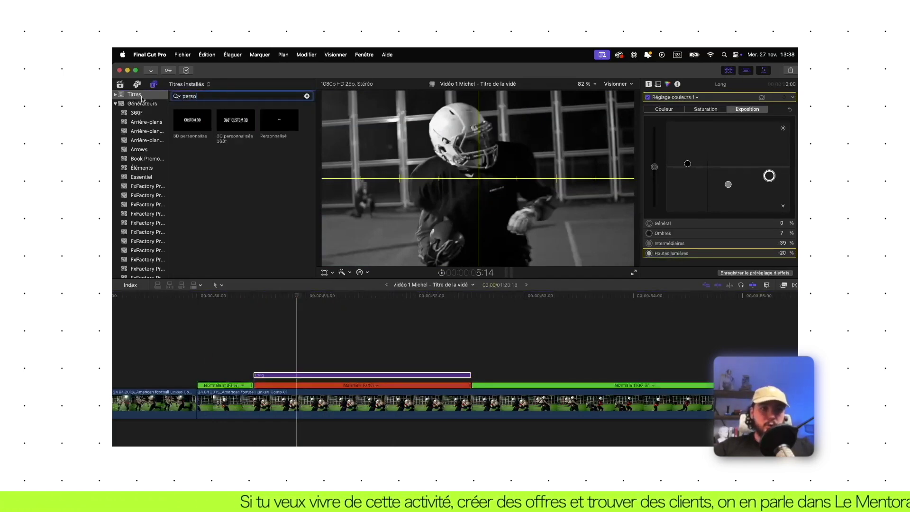
left_click(136, 95)
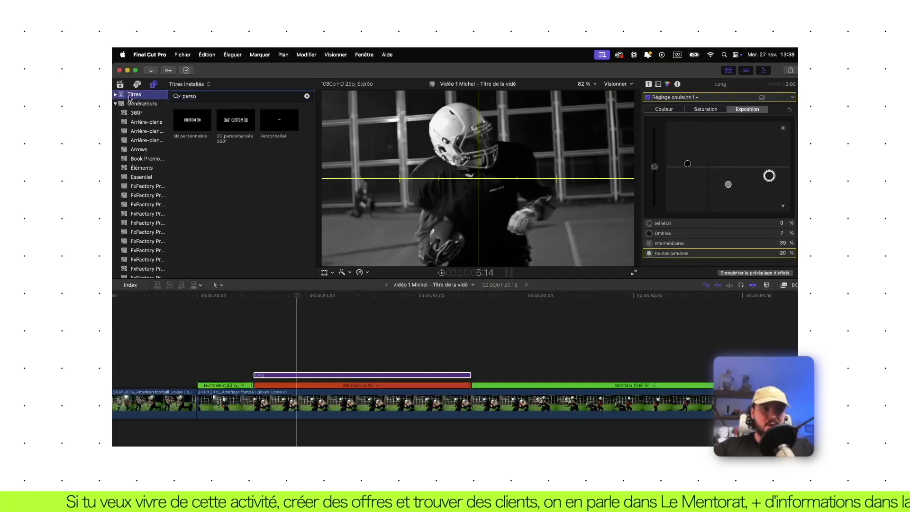
left_click_drag(283, 125, 258, 365)
left_click(302, 346)
left_click(302, 365)
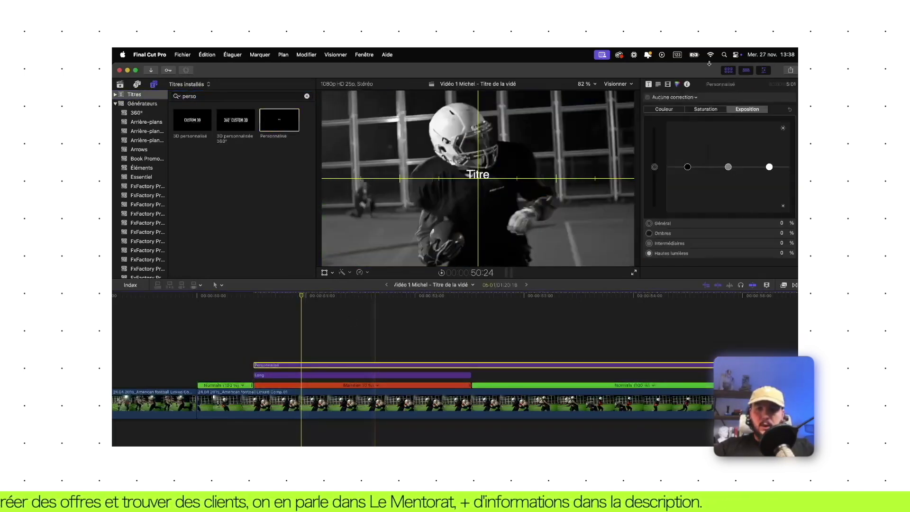
Replace the Titre placeholder with the player's first name over 'pro player', left-aligned
left_click(649, 84)
double_click(654, 121)
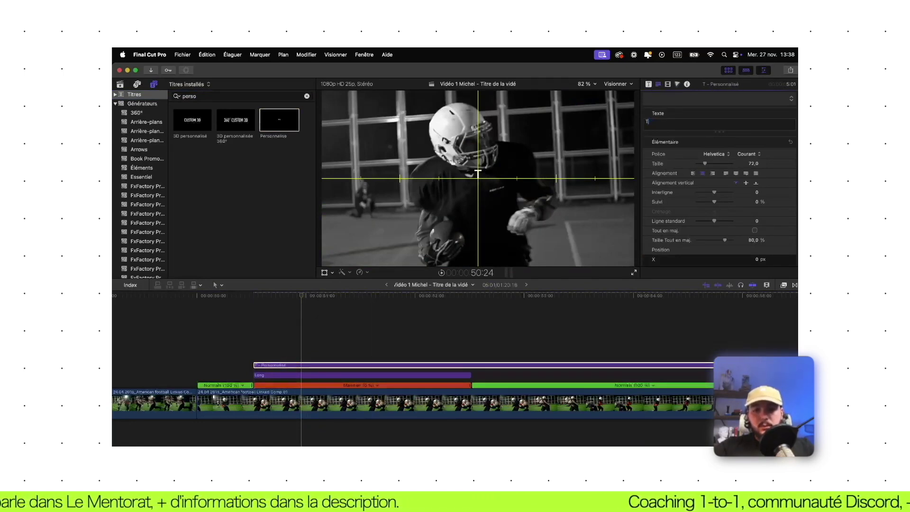
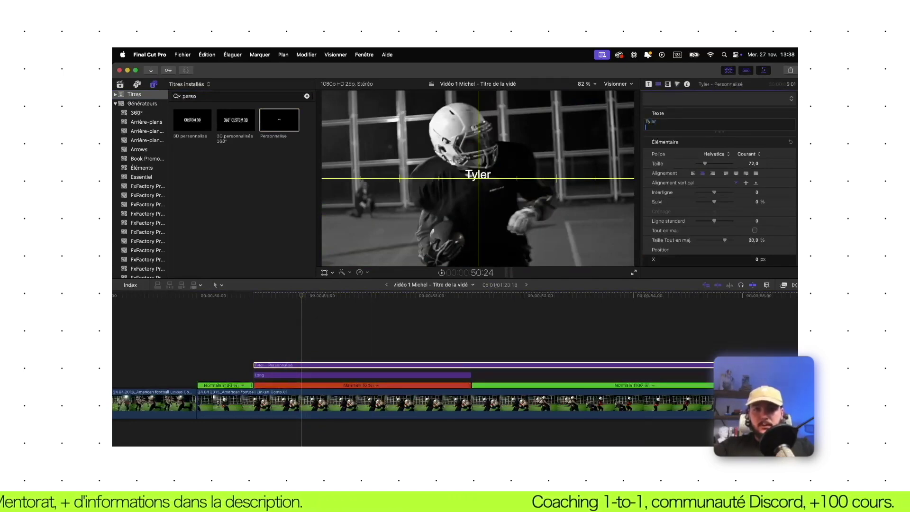
type("pro player")
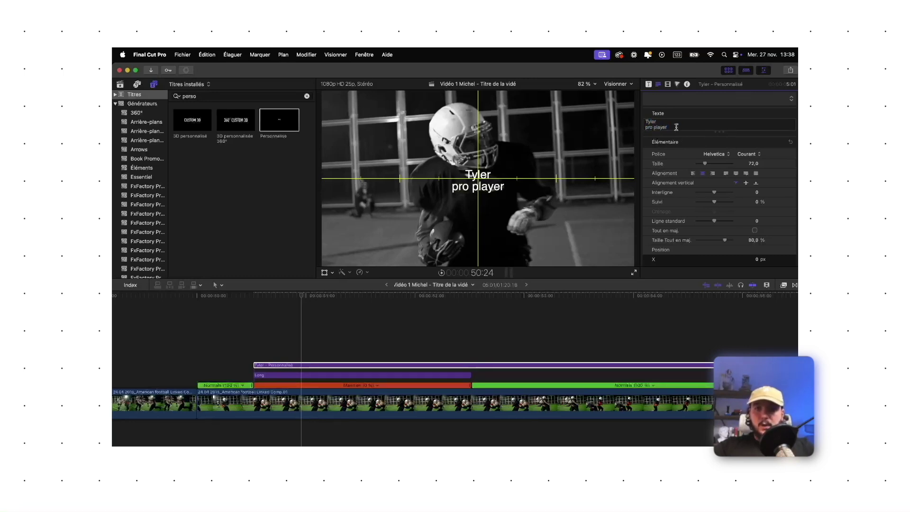
left_click_drag(677, 128, 624, 114)
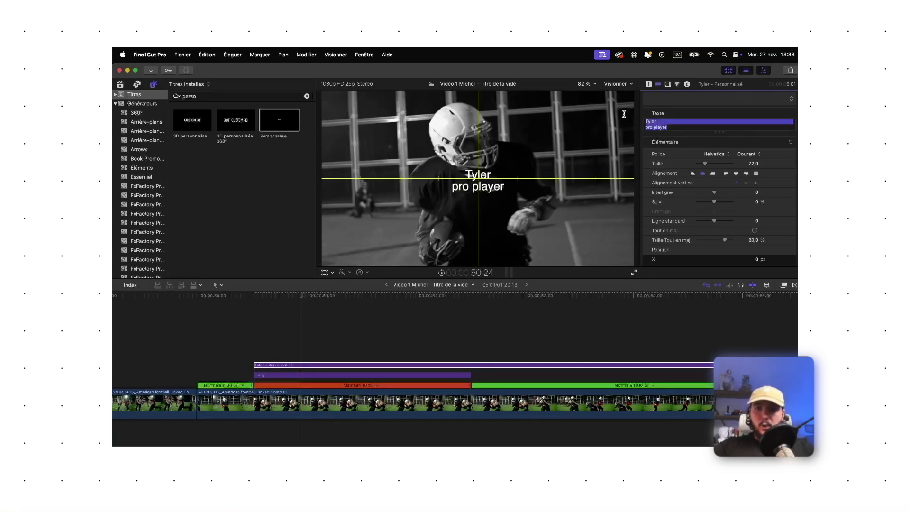
left_click(694, 174)
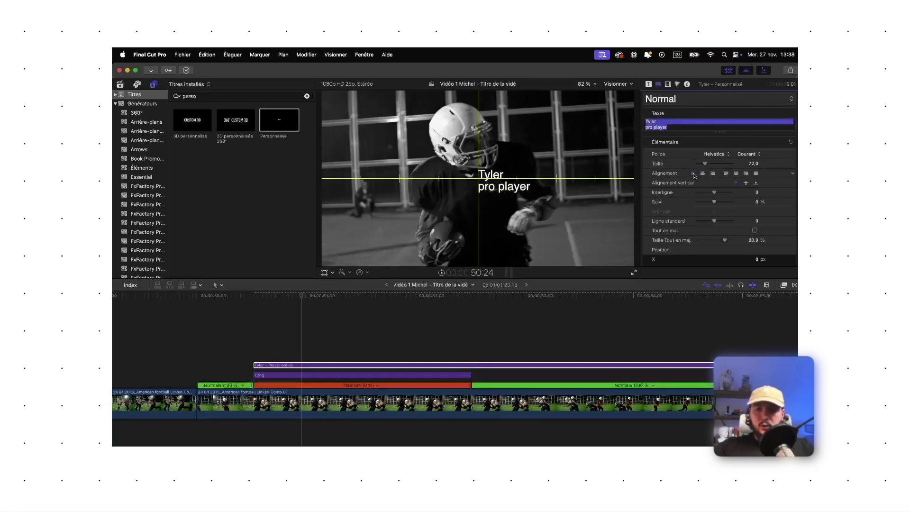
Style the name line in heavy Opinion Pro ExtraCondensed at size 164
left_click_drag(517, 195, 480, 189)
left_click(660, 122)
left_click(660, 123)
left_click(719, 155)
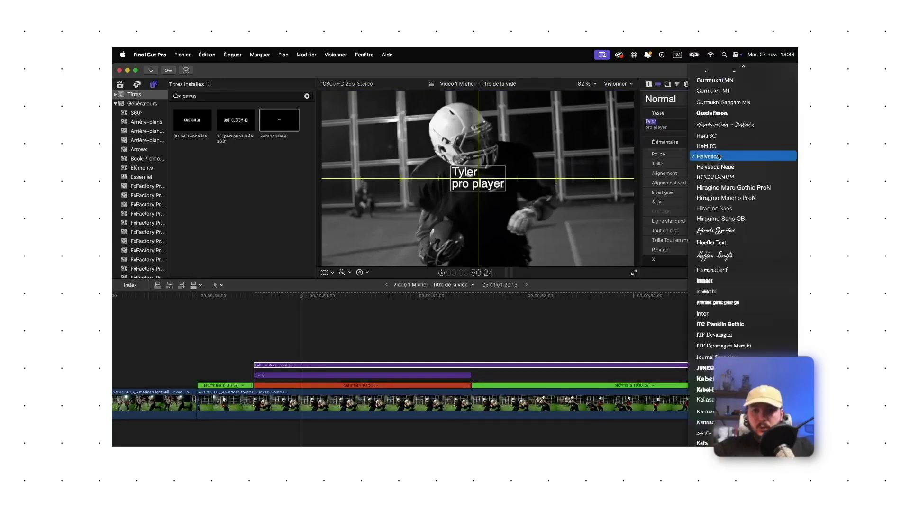
scroll(728, 332, "down", 10)
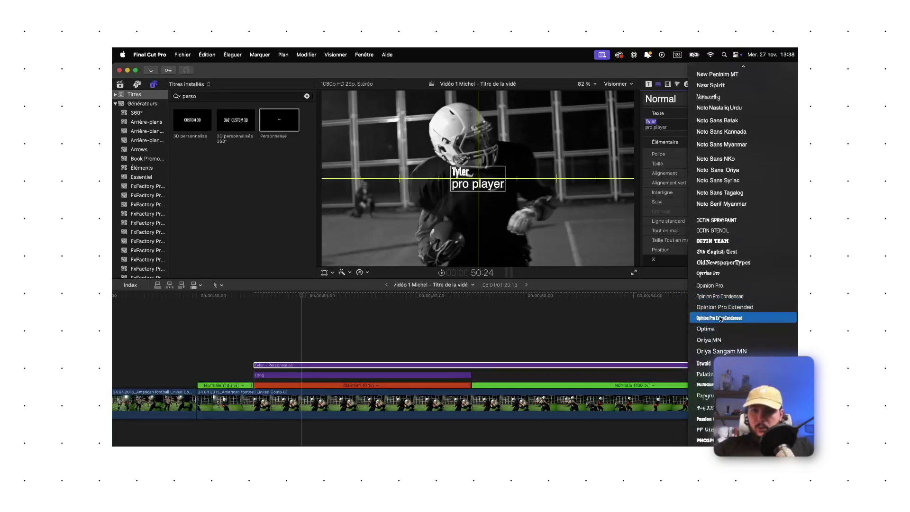
left_click(727, 318)
left_click(747, 154)
left_click(749, 163)
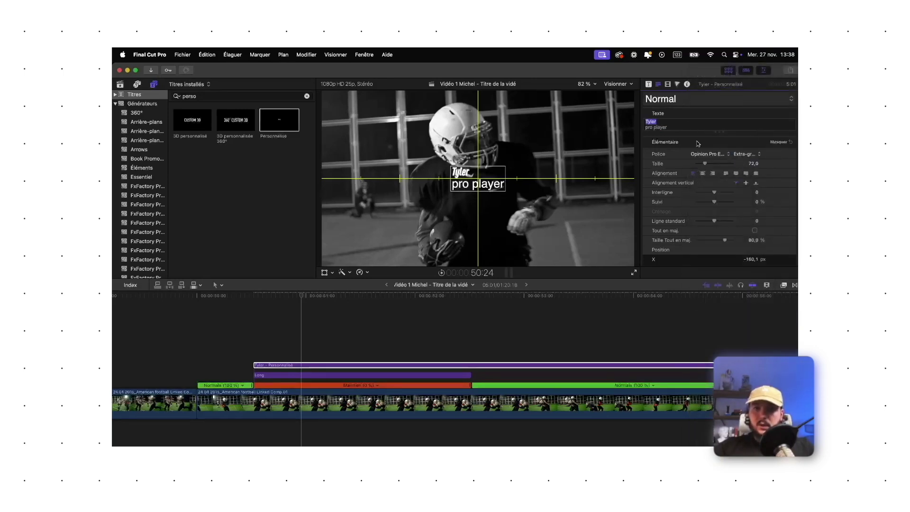
left_click_drag(707, 164, 719, 165)
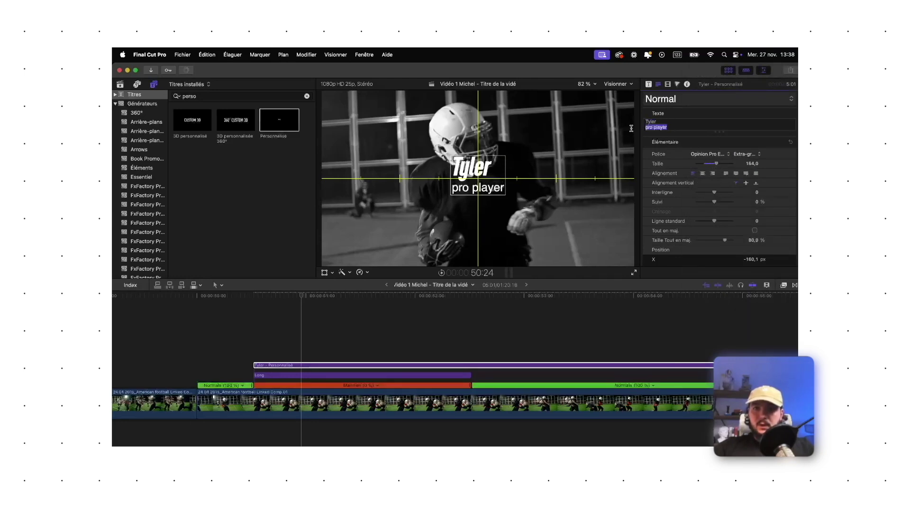
Set 'pro player' to Helvetica Light Oblique size 58 and complete the player's surname
left_click(716, 154)
left_click(725, 157)
left_click(747, 155)
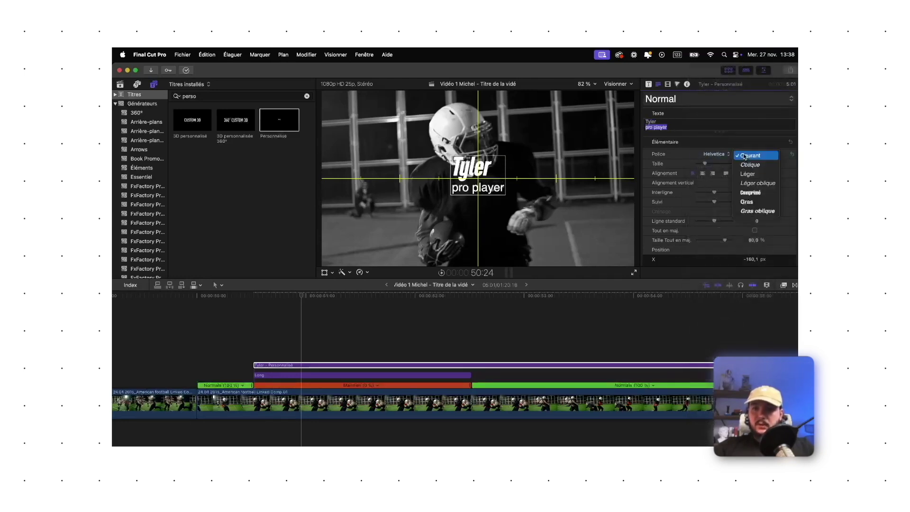
left_click(755, 183)
left_click_drag(712, 165, 703, 165)
left_click(664, 121)
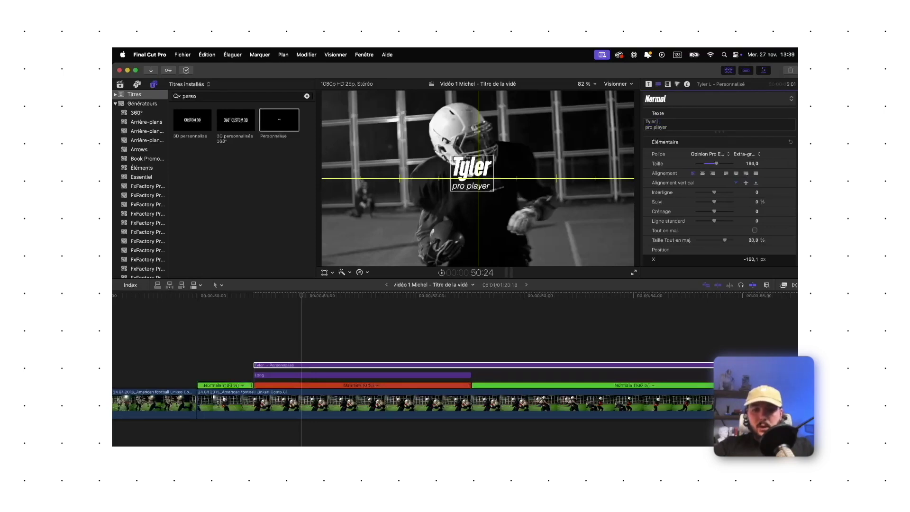
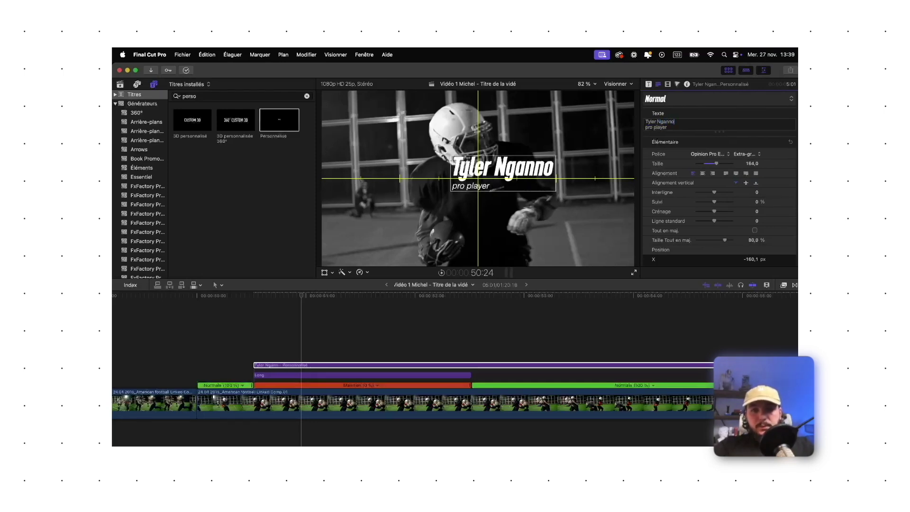
Move the title to the lower left and make it fade in from 0% opacity
left_click(325, 273)
left_click_drag(488, 181, 368, 224)
left_click(625, 98)
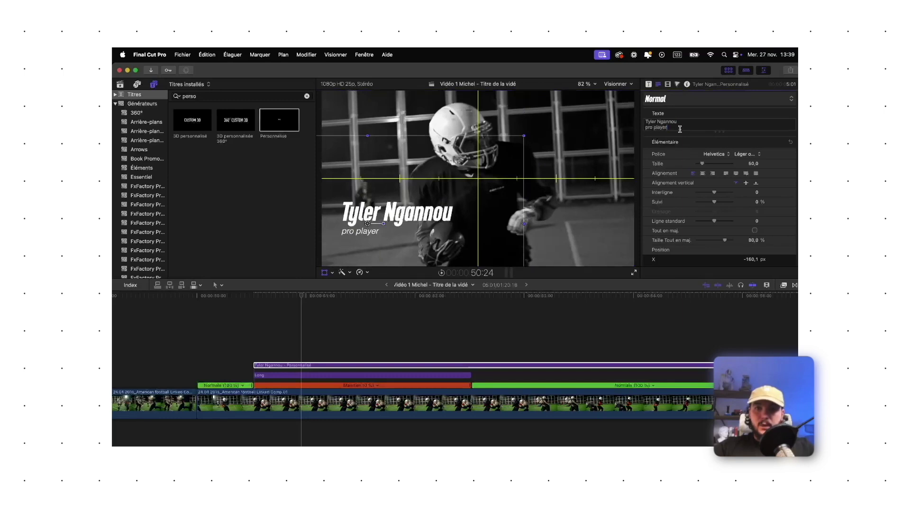
key("super+a")
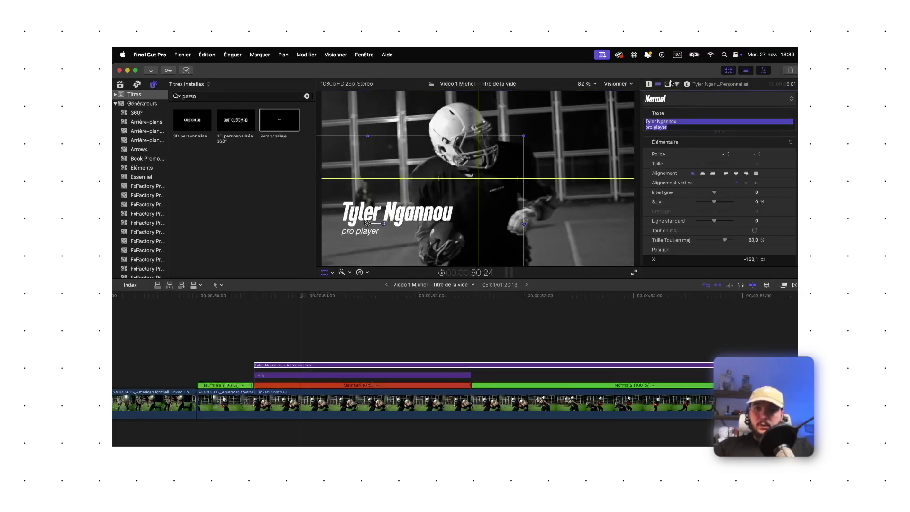
left_click(649, 86)
left_click_drag(727, 111, 622, 109)
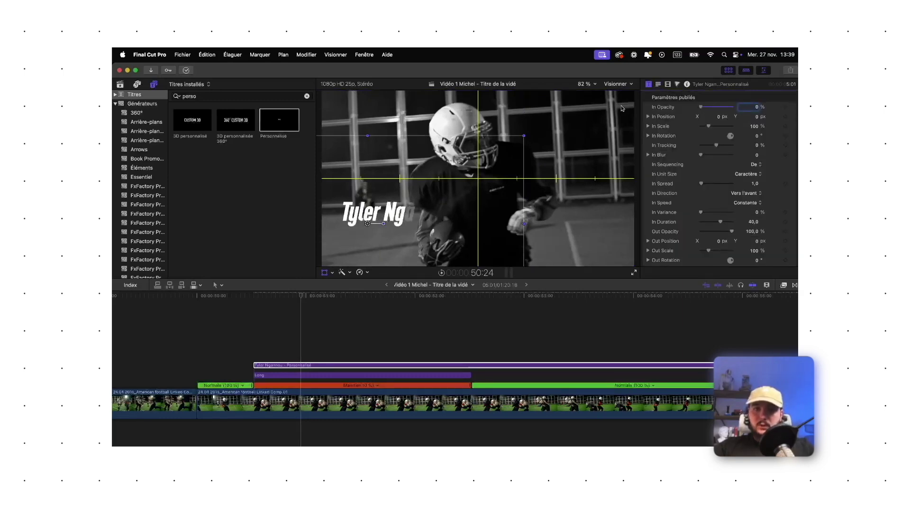
Set the build-in to Position Y −2 px, duration 30,76, word-by-word (Mot), blur 10, then preview
left_click_drag(758, 119, 758, 121)
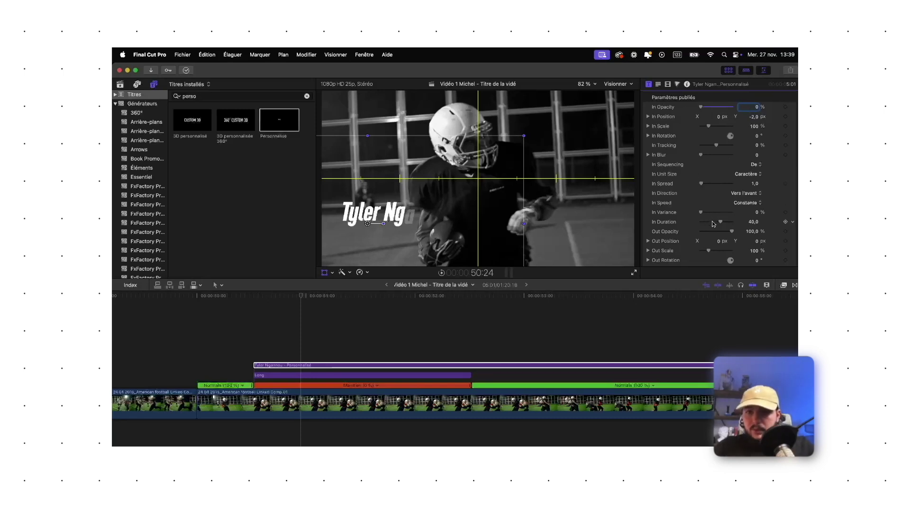
left_click_drag(713, 224, 714, 222)
left_click(756, 174)
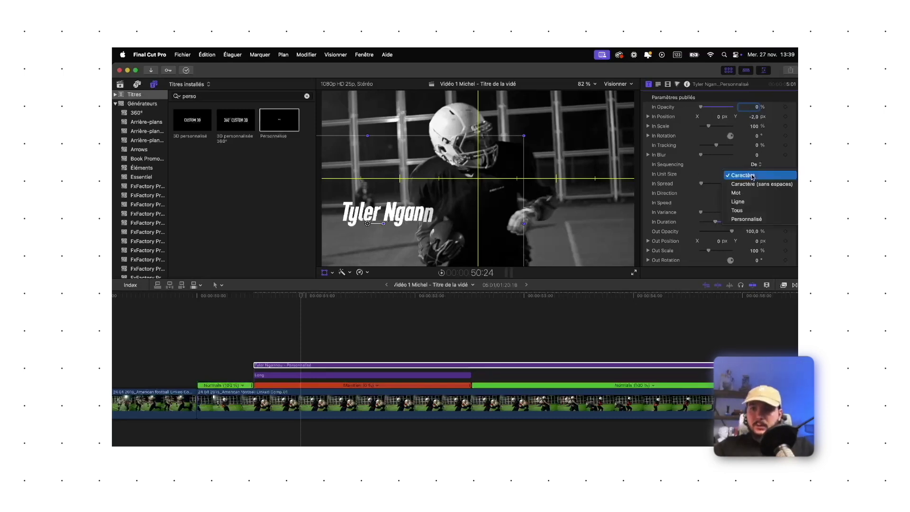
left_click(749, 193)
left_click_drag(700, 154, 749, 155)
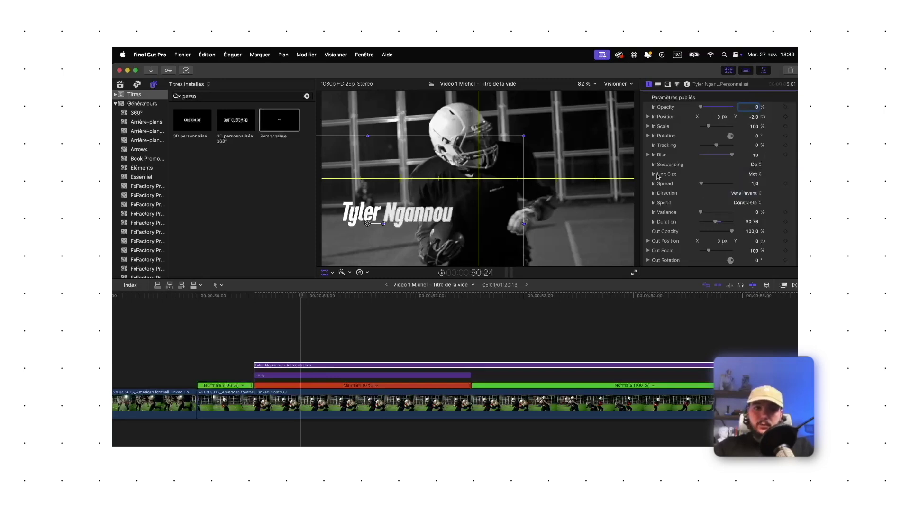
key("/")
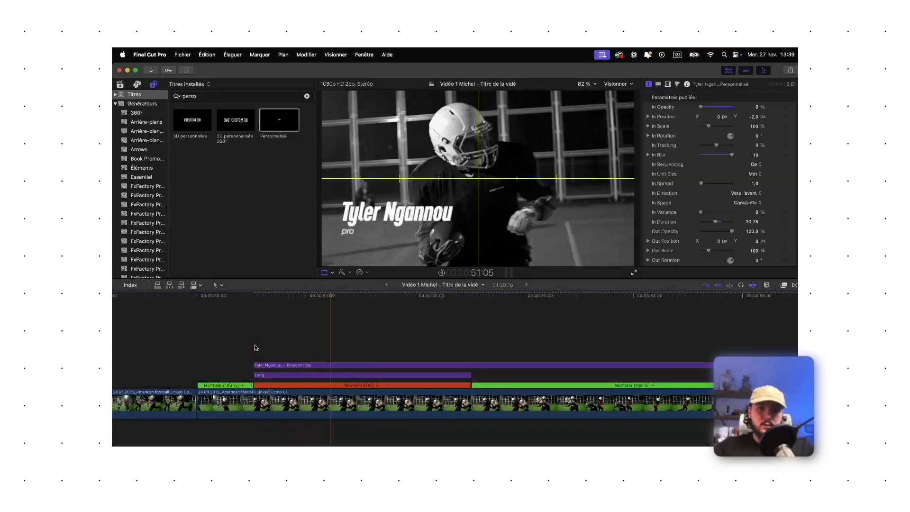
key("shift+i")
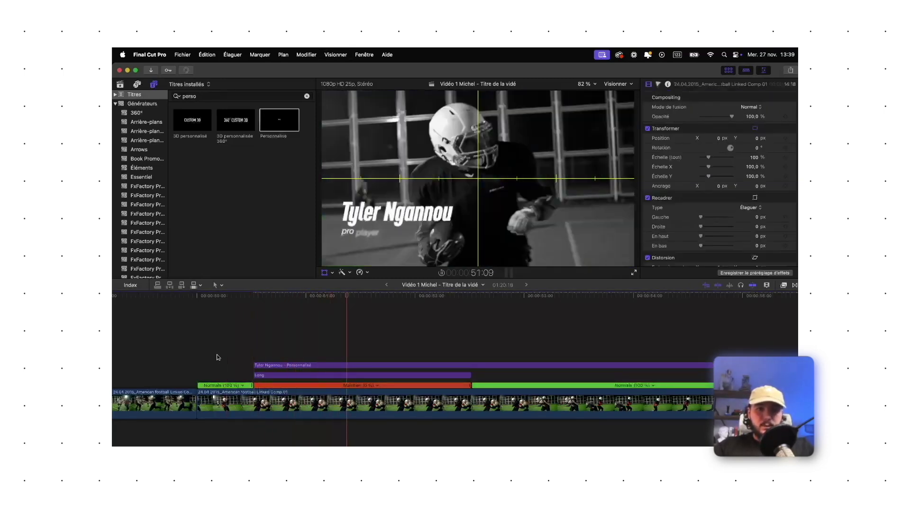
Blade the name title at 52:13 and delete the piece after the cut
left_click(436, 366)
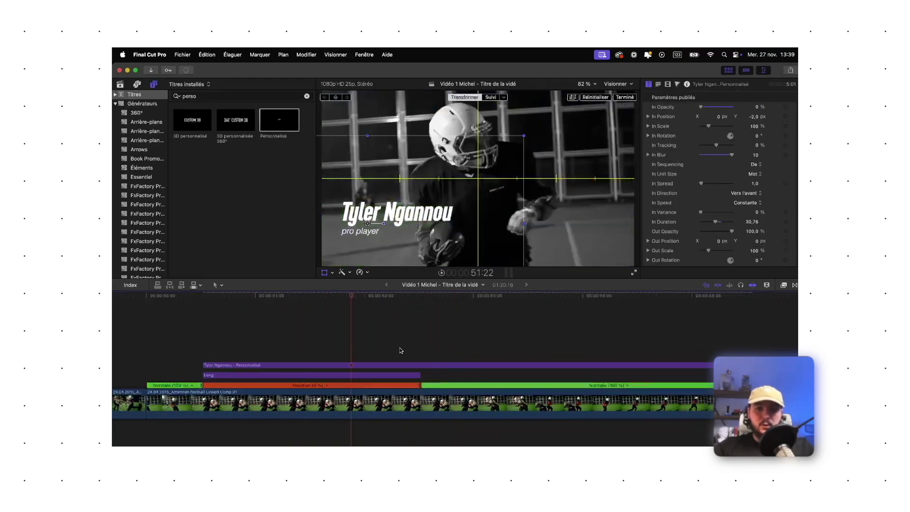
left_click(421, 366)
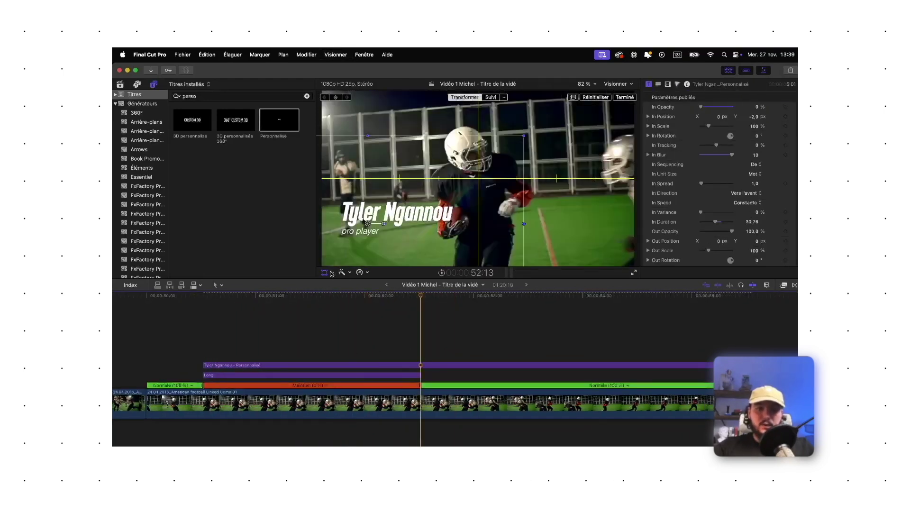
left_click(436, 366)
key("super+b")
left_click_drag(436, 366, 437, 376)
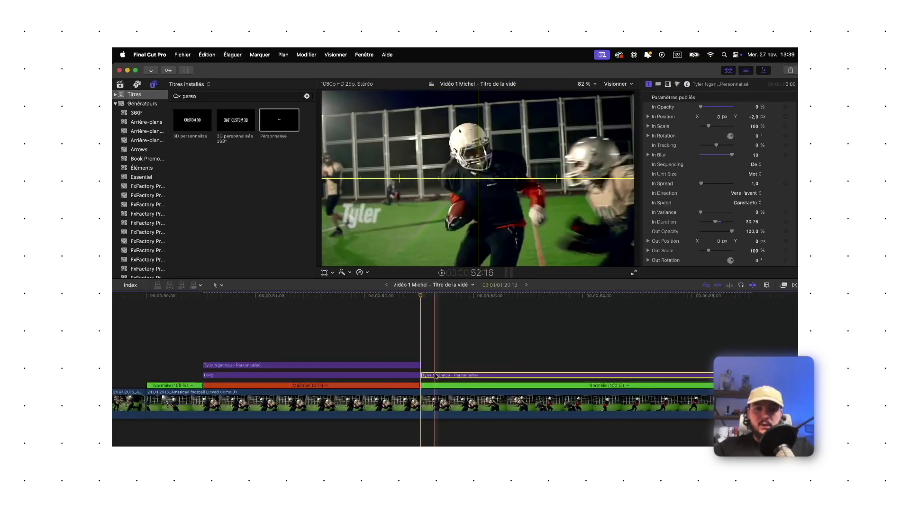
key("Delete")
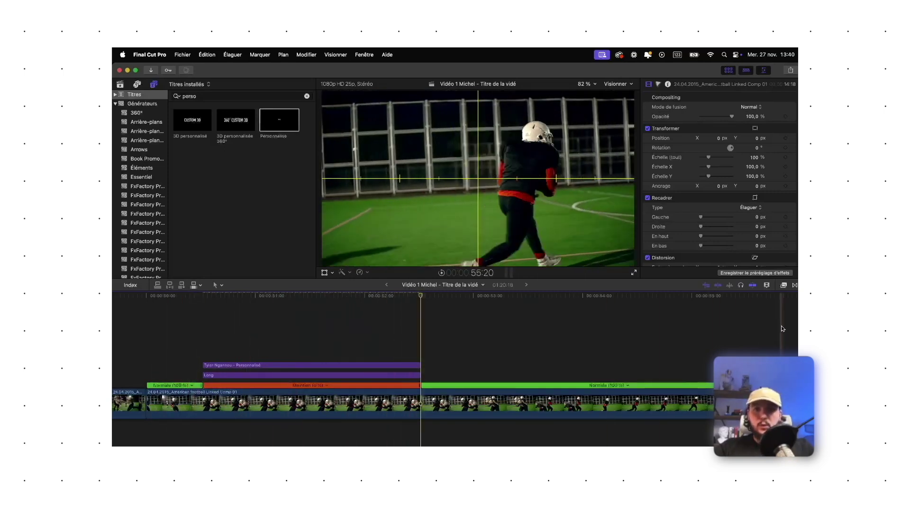
Delete the remaining name title clip and select the Long layer
left_click(382, 365)
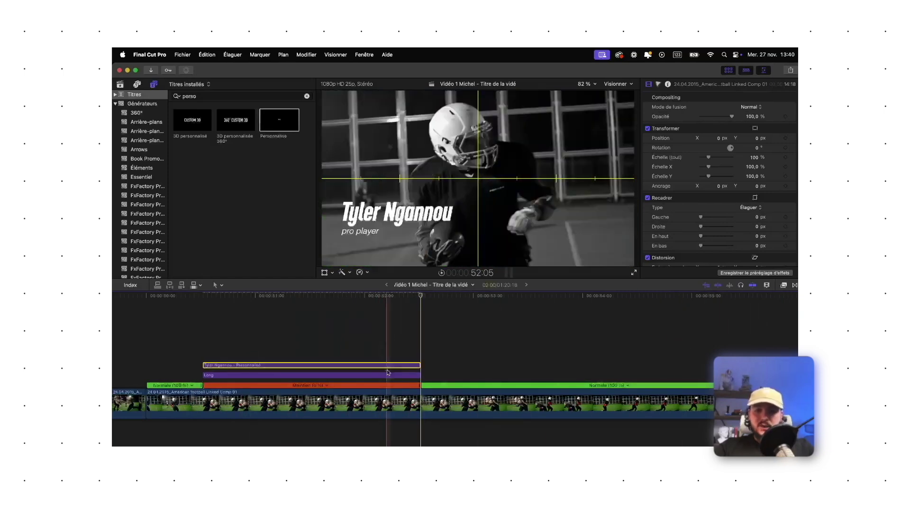
key("Delete")
left_click(388, 375)
Delete the Long layer and add a freeze hold on the main clip at about 54:22
key("Delete")
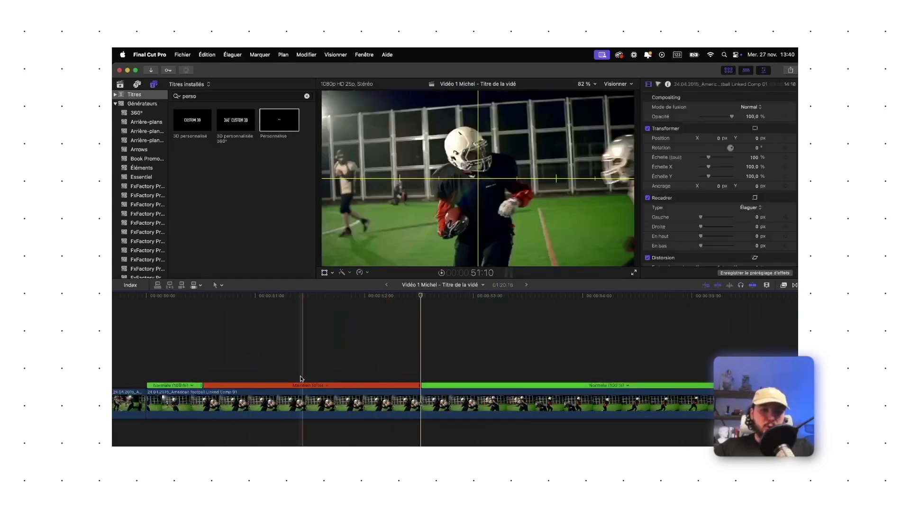
left_click(203, 380)
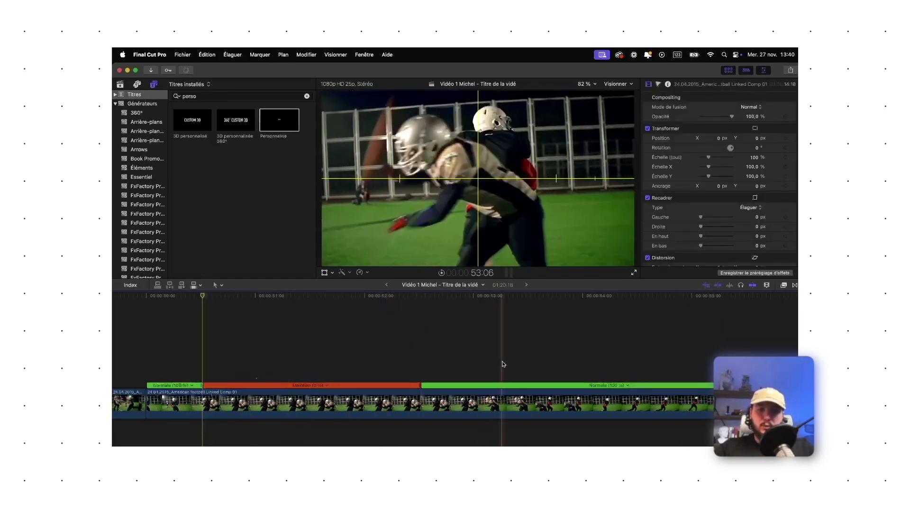
scroll(555, 363, "right", 3)
left_click(582, 332)
left_click(584, 396)
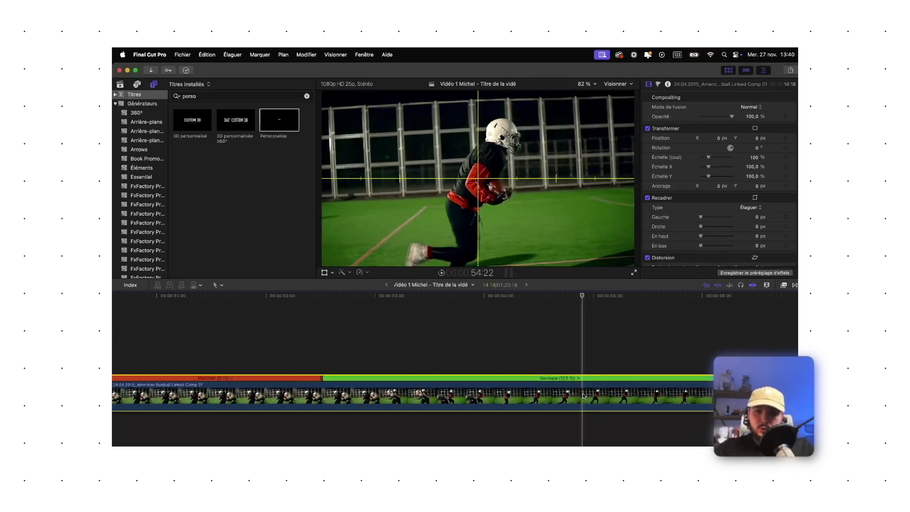
key("shift+h")
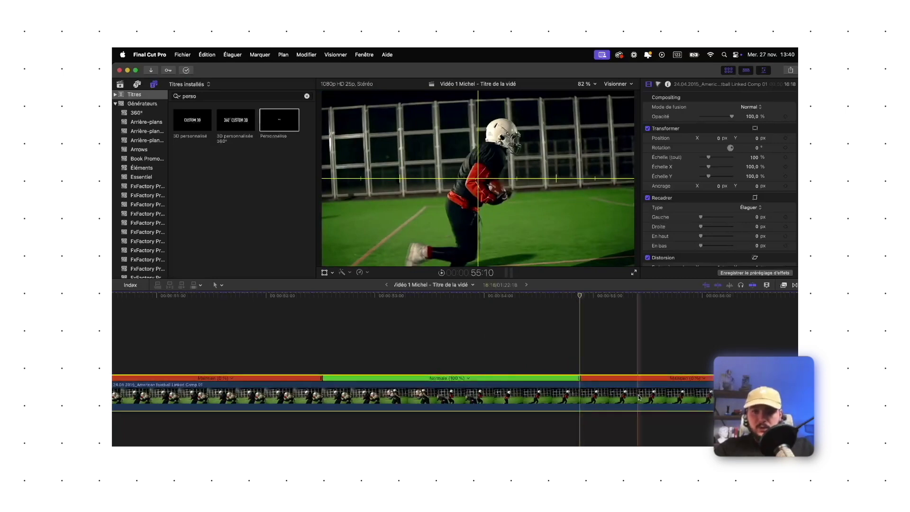
Undo the hold, title edits and added title, restoring the Long layer over the freeze hold
key("super+z")
key("super+z")
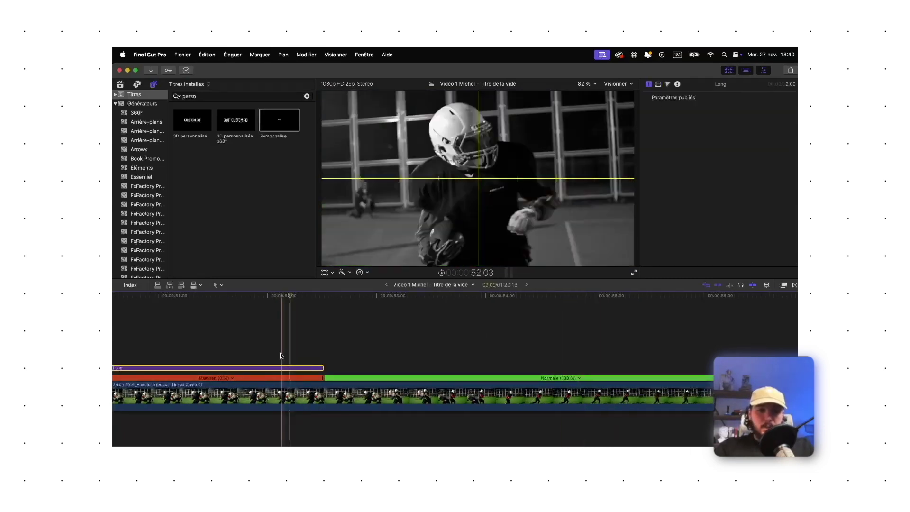
key("super+z")
key("shift+super+z")
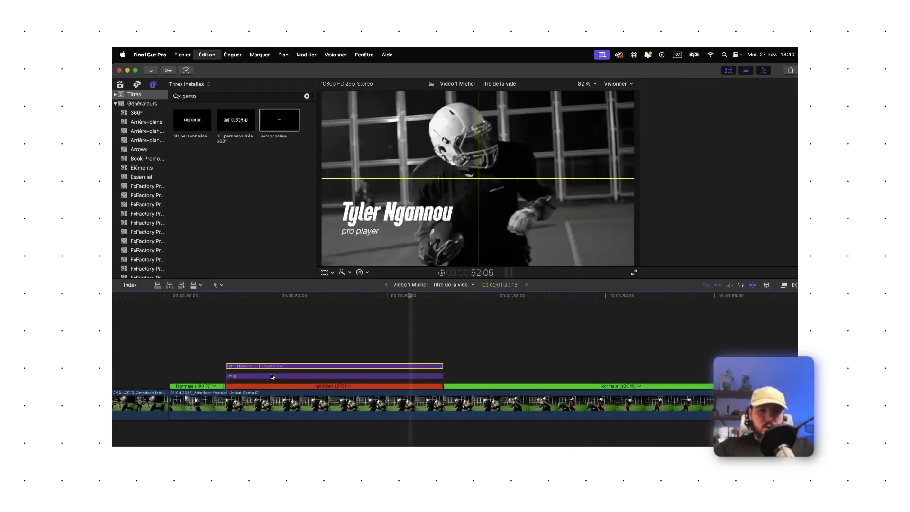
key("super+z")
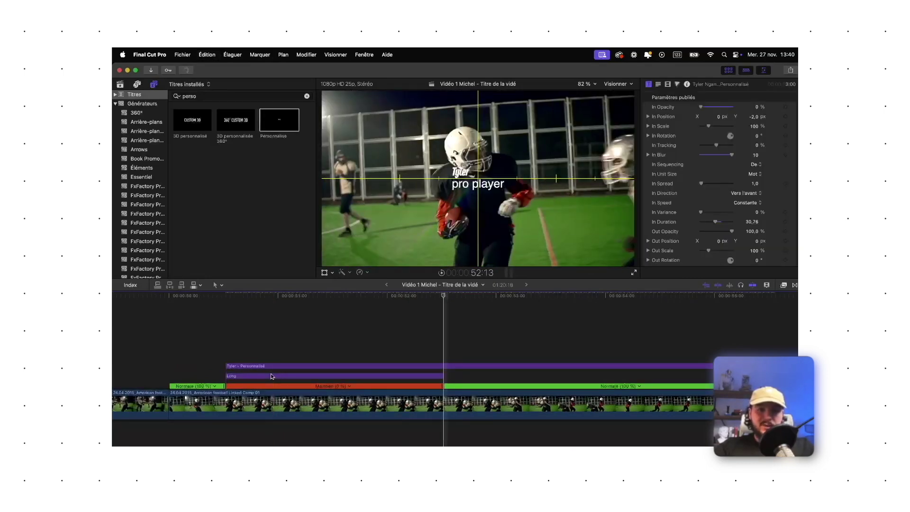
key("super+z")
left_click(272, 376)
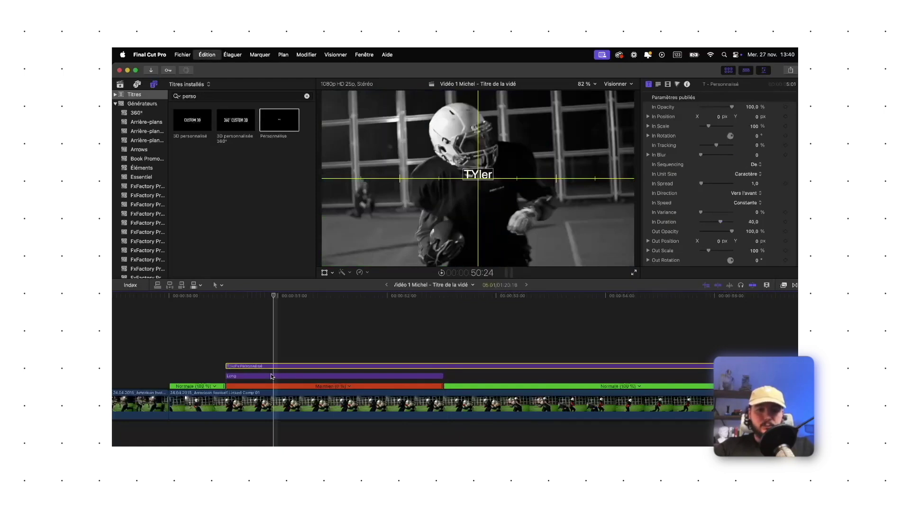
key("super+z")
key("super+z")
key("super+z")
key("super+z")
key("super+z")
key("super+z")
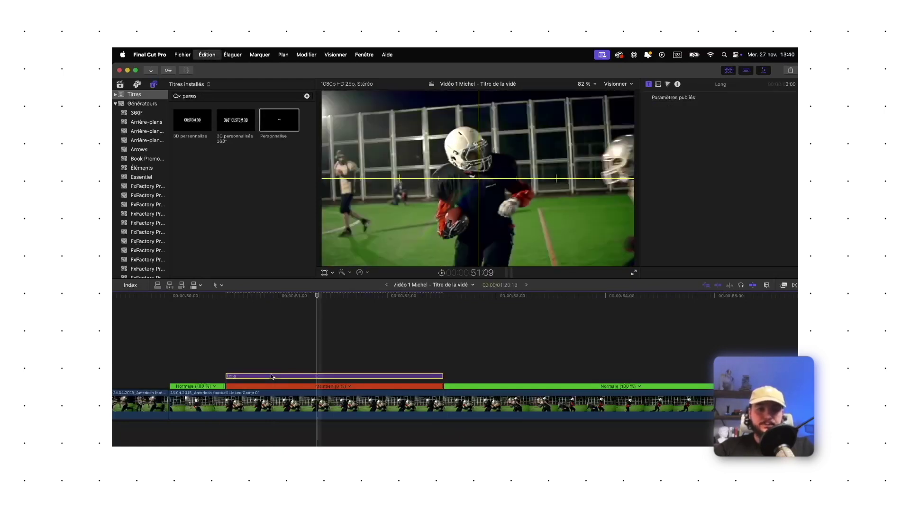
key("super+z")
key("super+z")
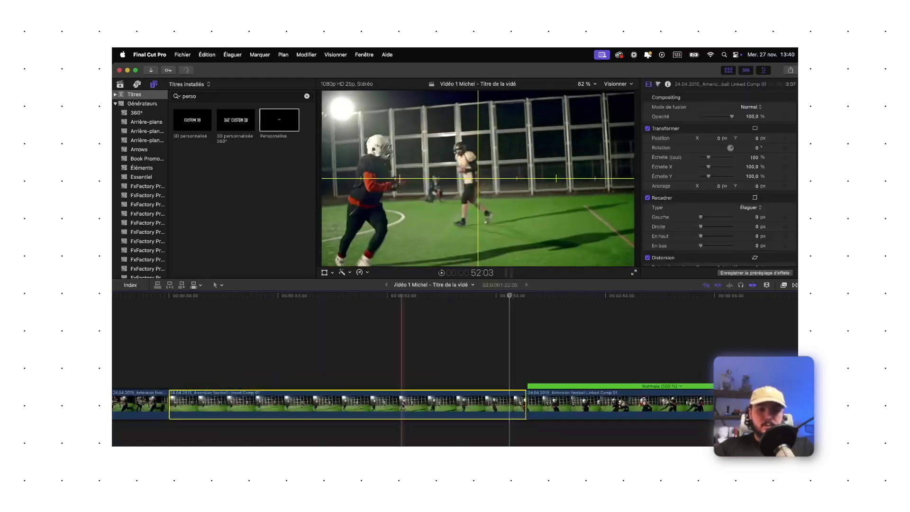
Try a hold at the start of the main video clip, then undo it
left_click(173, 403)
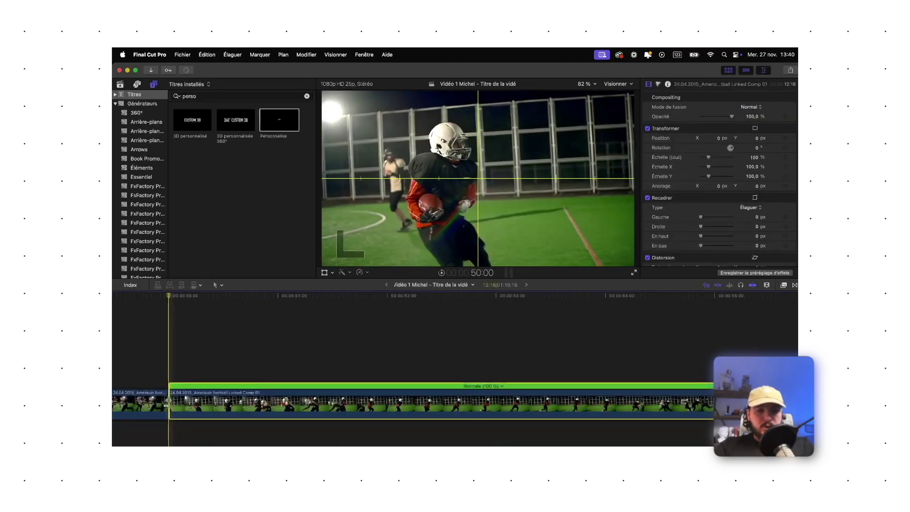
key("shift+h")
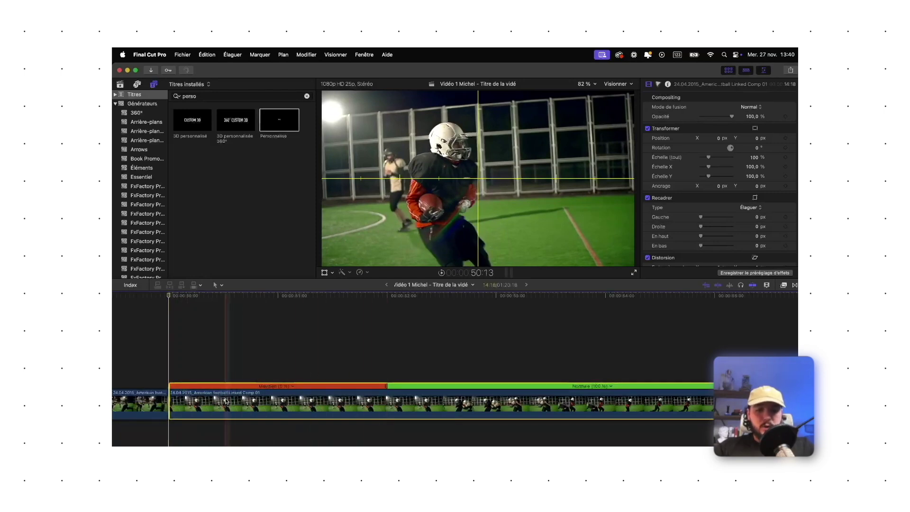
key("super+z")
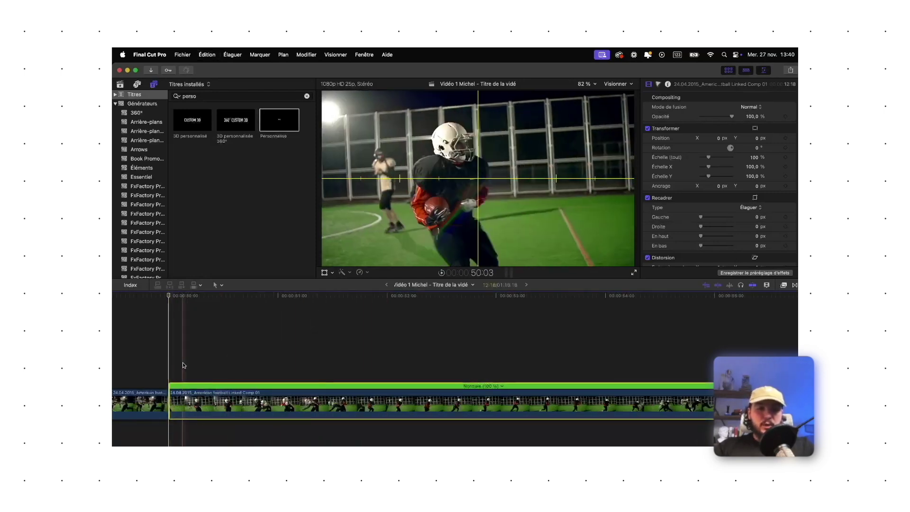
key("super+equal")
Park the playhead at the cut and open the second football clip's Retiming menu
left_click(227, 298)
left_click_drag(227, 301, 240, 303)
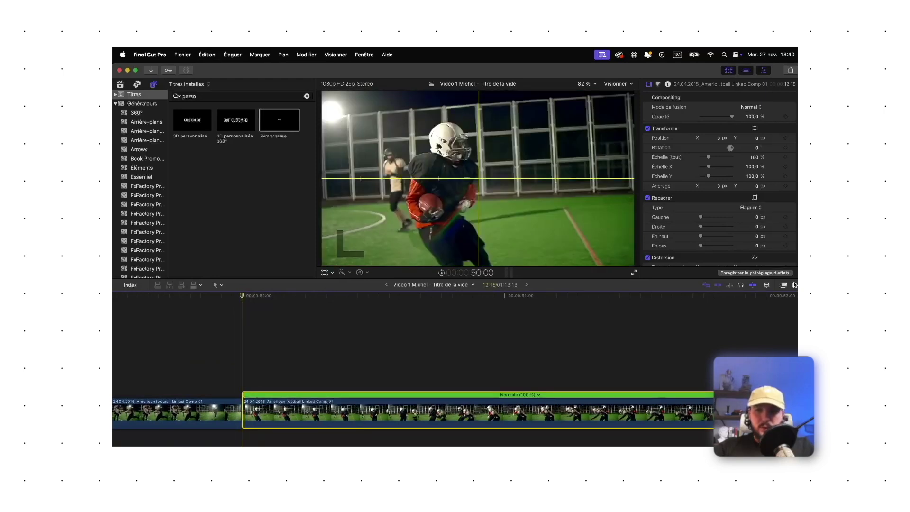
left_click(212, 370)
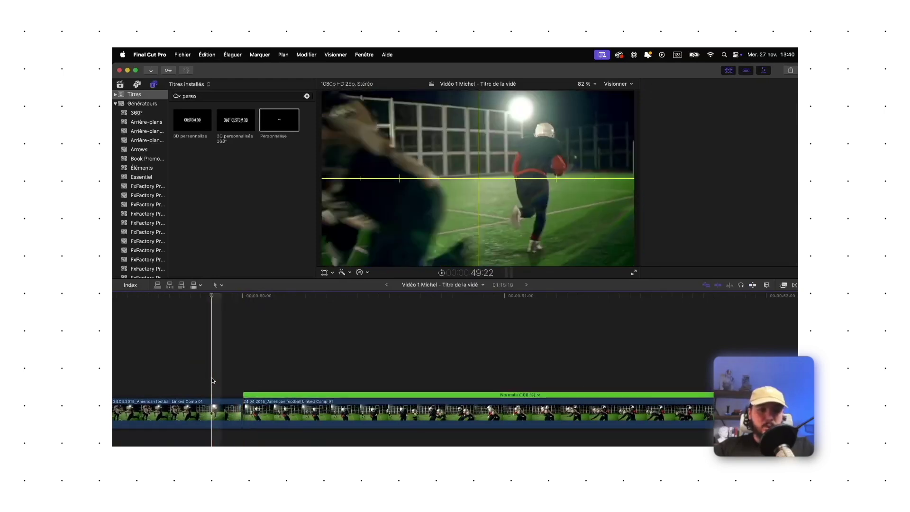
left_click(245, 377)
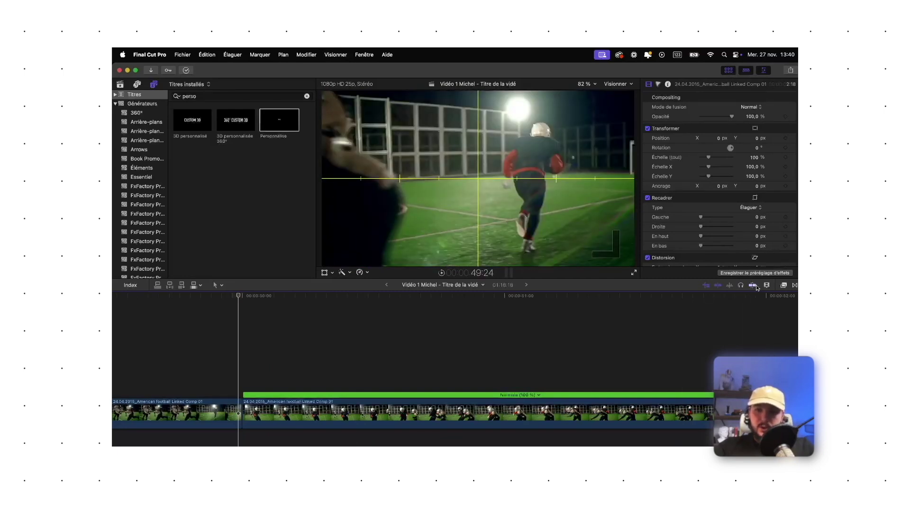
left_click(244, 414)
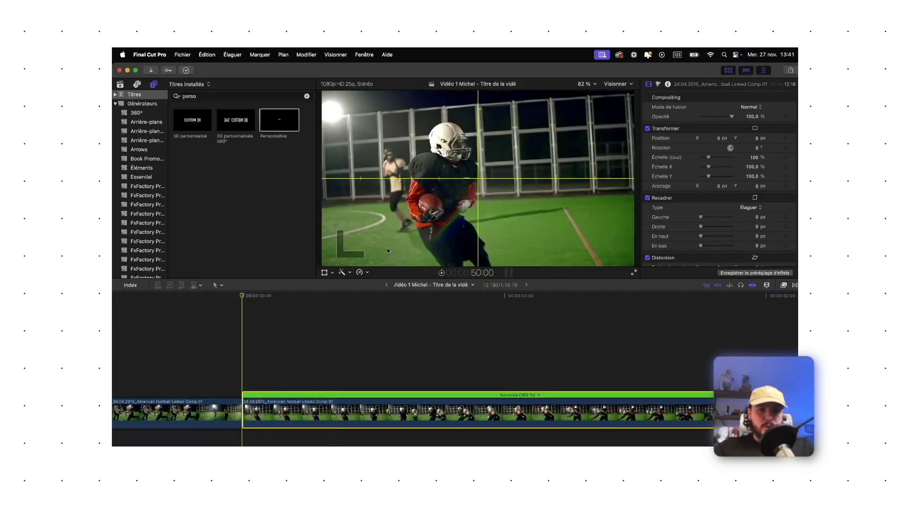
left_click(367, 272)
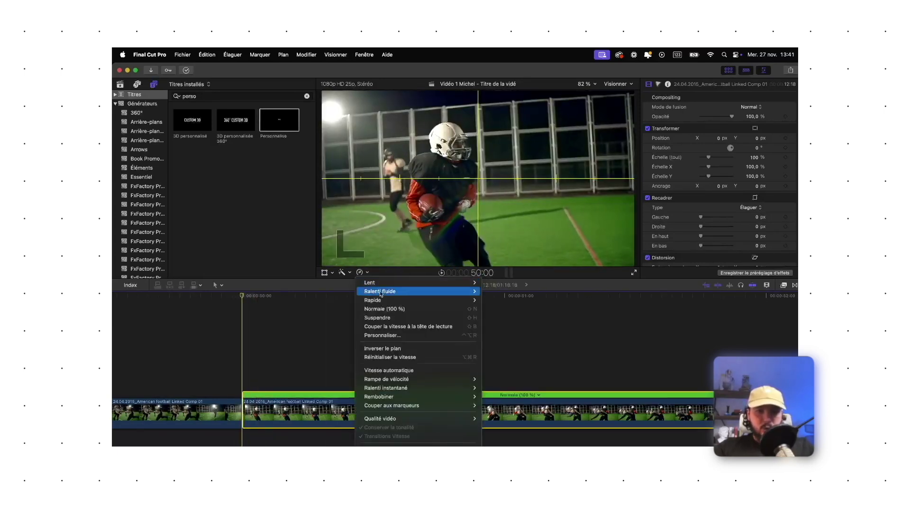
Apply a Suspendre (Hold) to the second clip, split at the playhead, and trim the hold
left_click(472, 321)
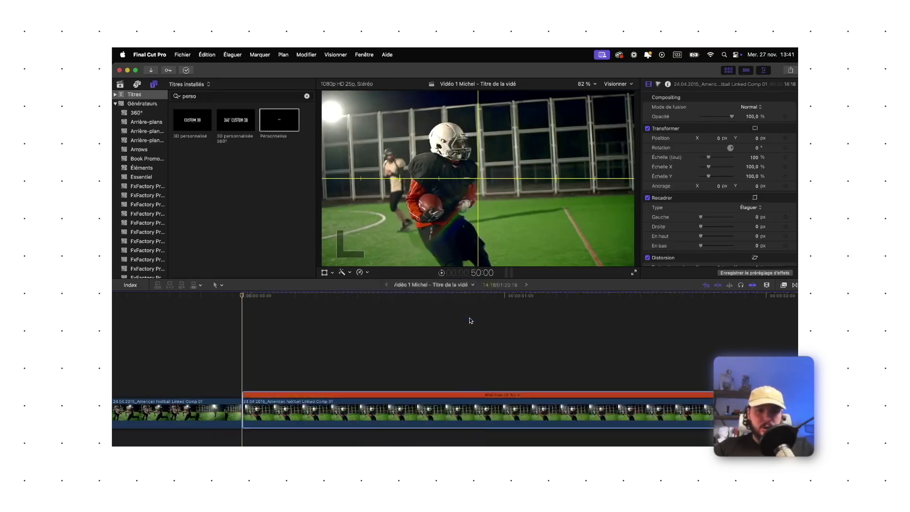
key("super+minus")
key("super+minus")
key("super+minus")
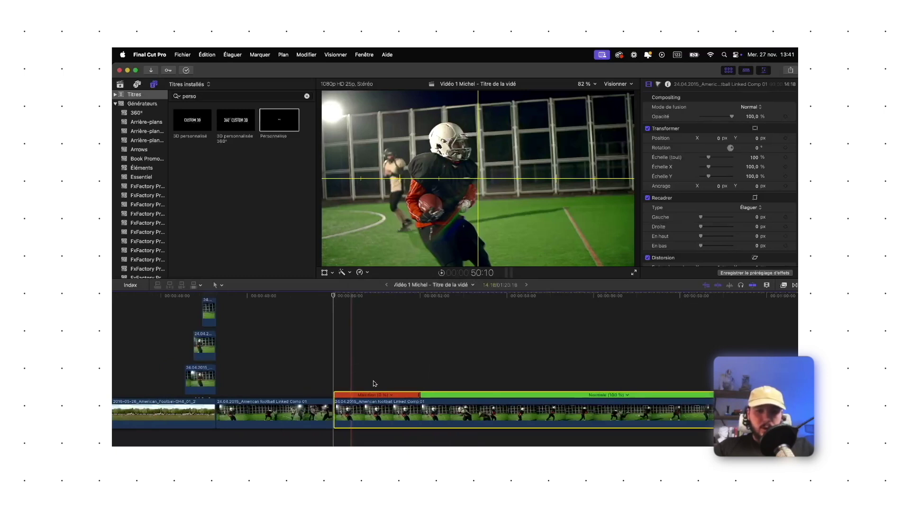
left_click_drag(339, 410, 247, 409)
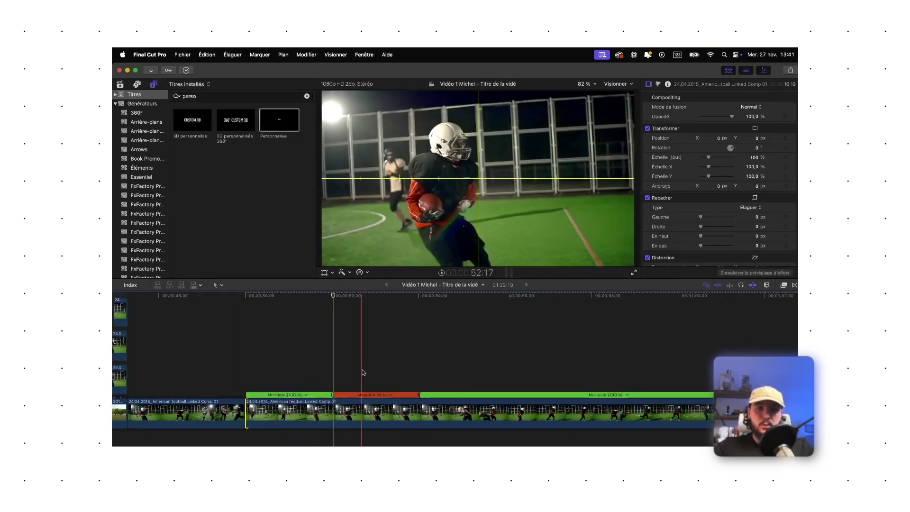
key("super+z")
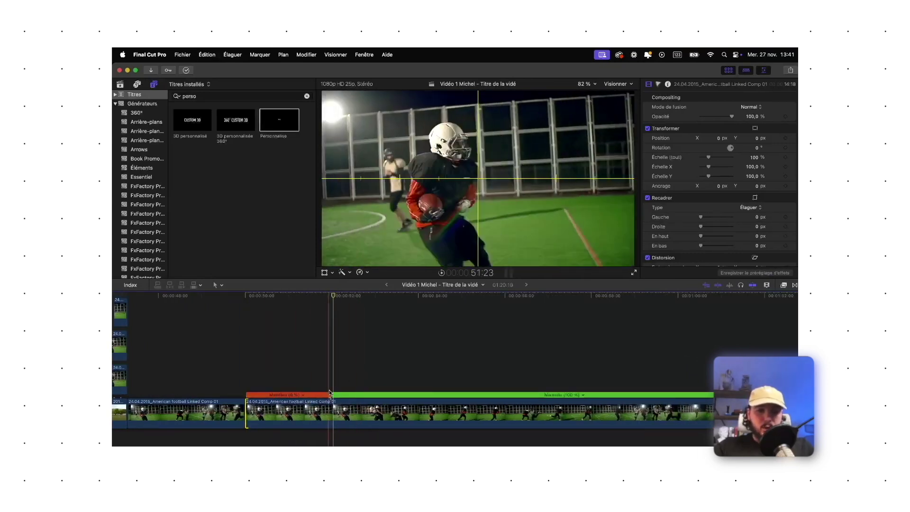
key("super+equal")
key("super+equal")
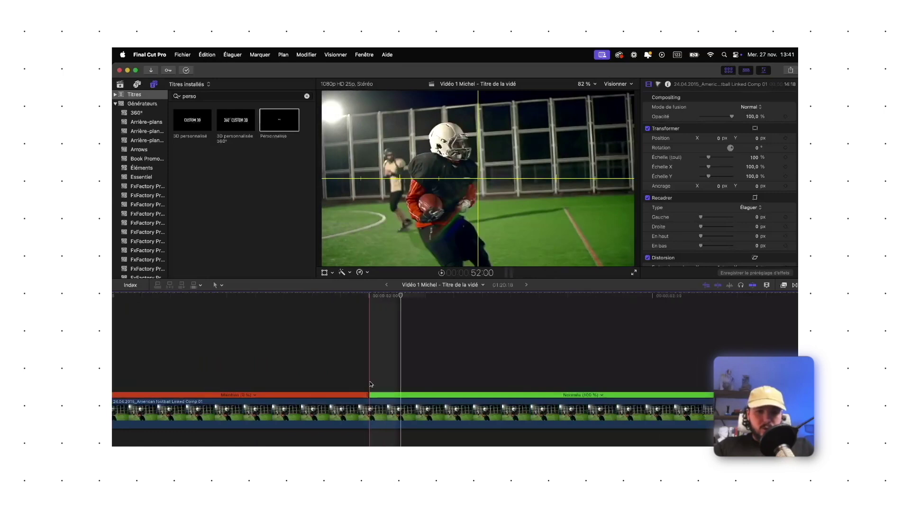
left_click(371, 412)
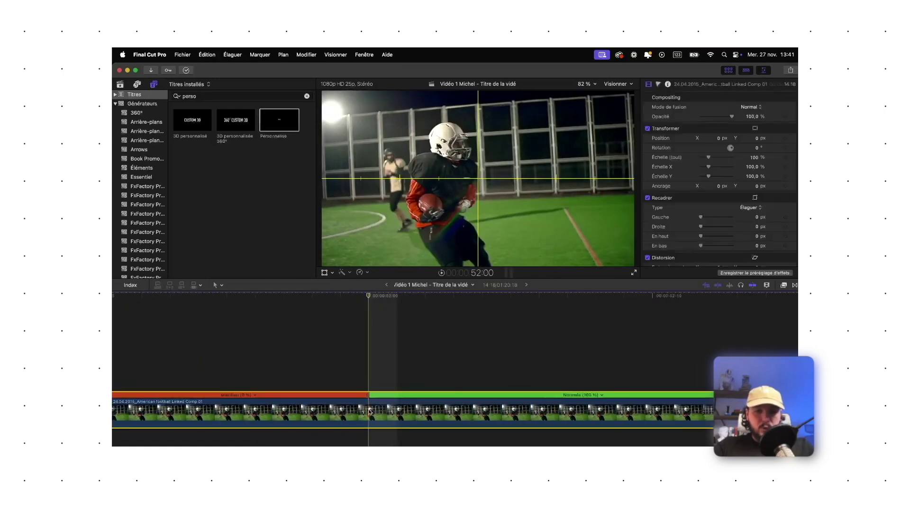
key("super+b")
key("super+minus")
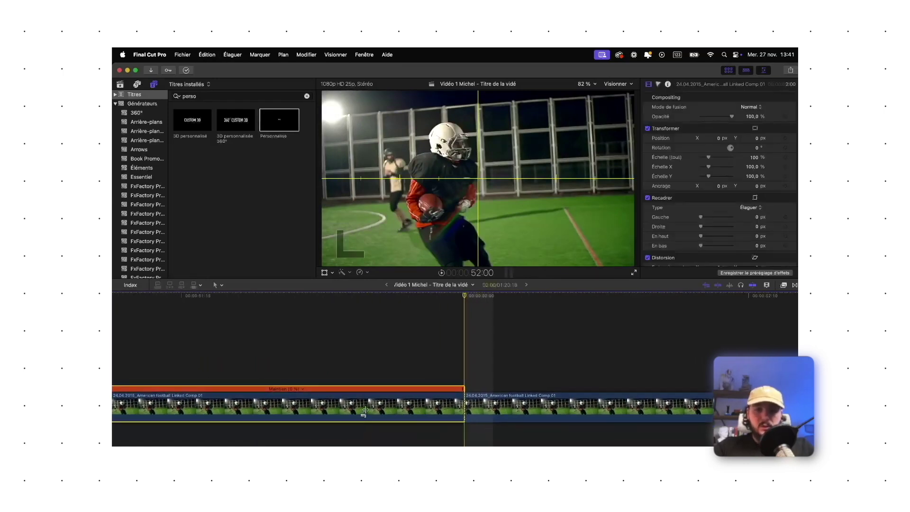
left_click_drag(461, 404, 187, 411)
Preview and re-trim the hold to a few frames, then delete the hold clip
left_click(175, 389)
key("space")
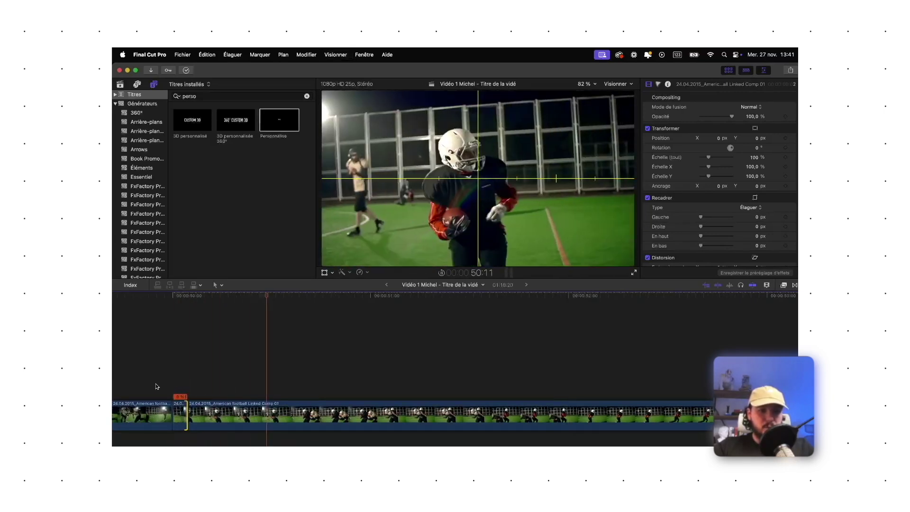
left_click_drag(187, 411, 337, 411)
key("Up")
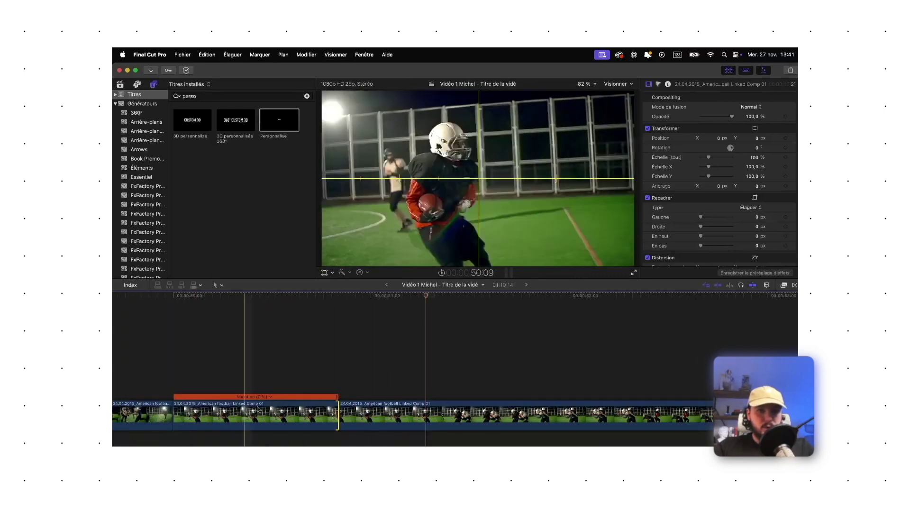
left_click_drag(335, 410, 259, 411)
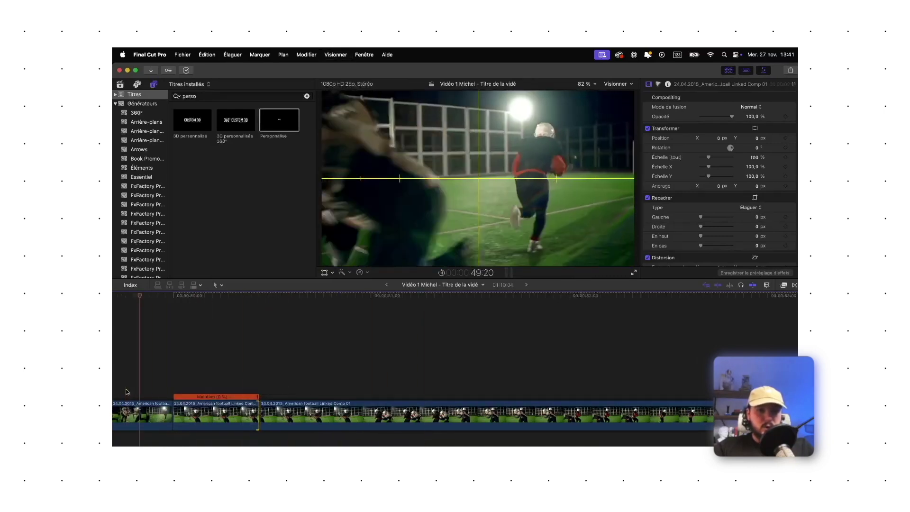
left_click_drag(258, 410, 209, 413)
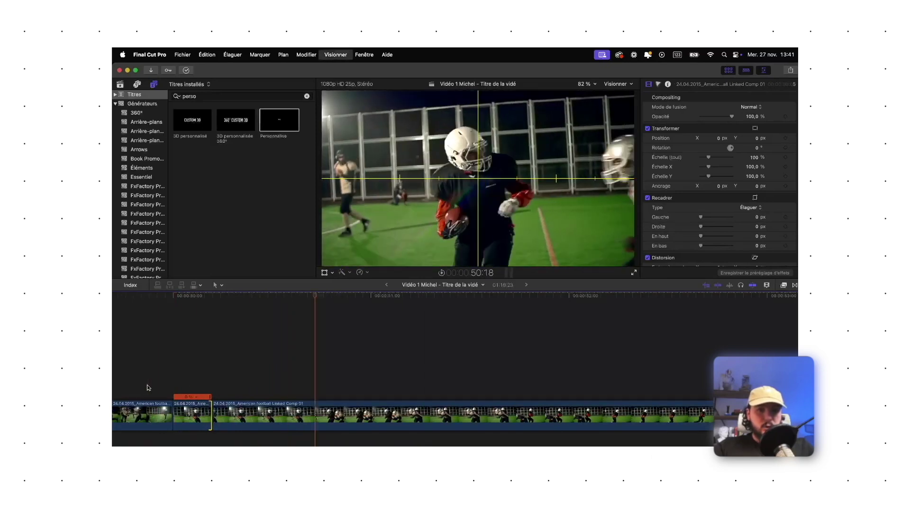
left_click(206, 416)
key("Delete")
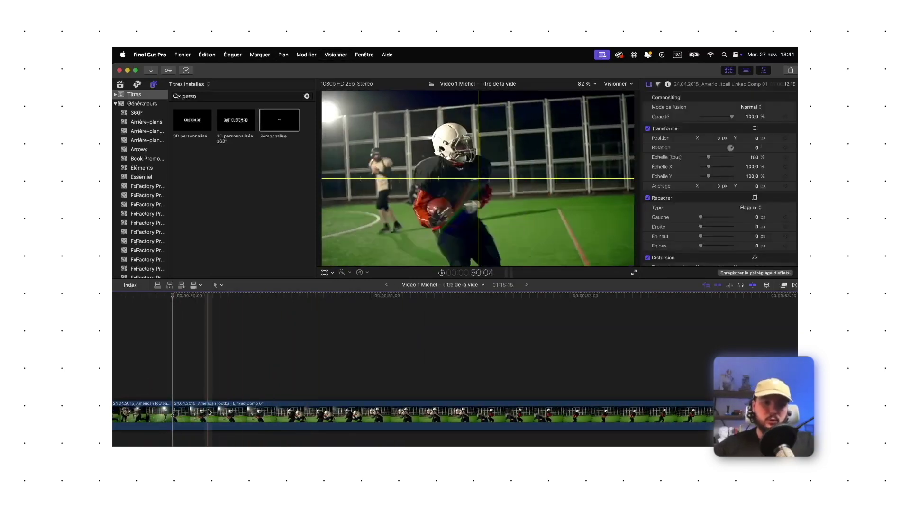
Delete the trailing football clip and its gap, ending the timeline at Linked Comp 01
scroll(207, 418, "down", 2)
left_click(208, 418)
key("Delete")
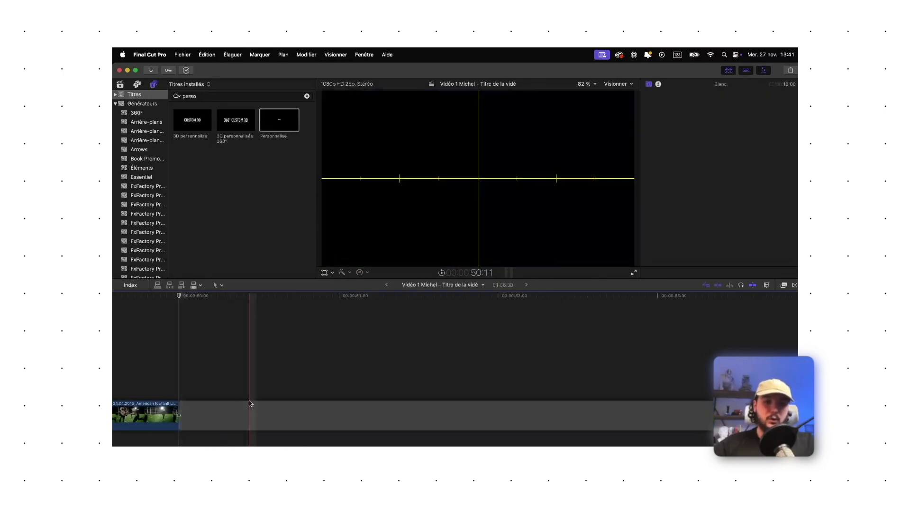
left_click(241, 412)
key("Delete")
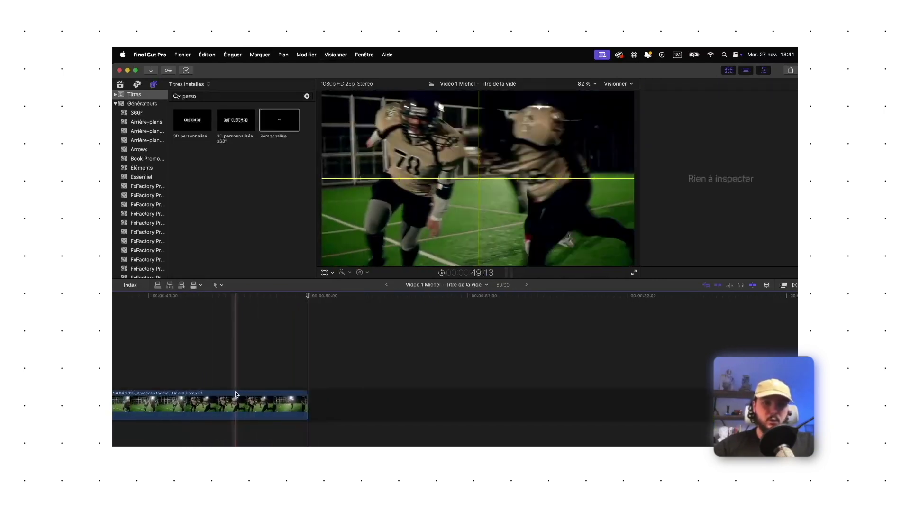
scroll(236, 395, "down", 2)
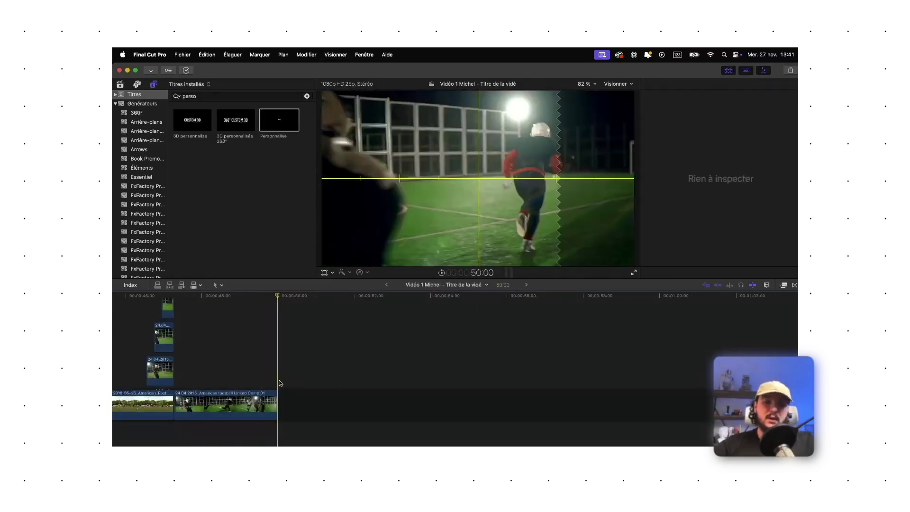
scroll(280, 383, "up", 3)
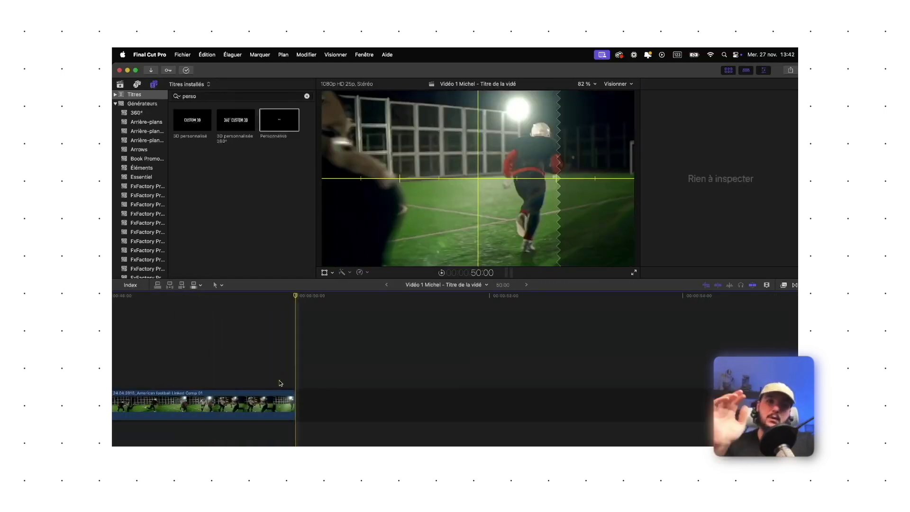
scroll(280, 384, "left", 10)
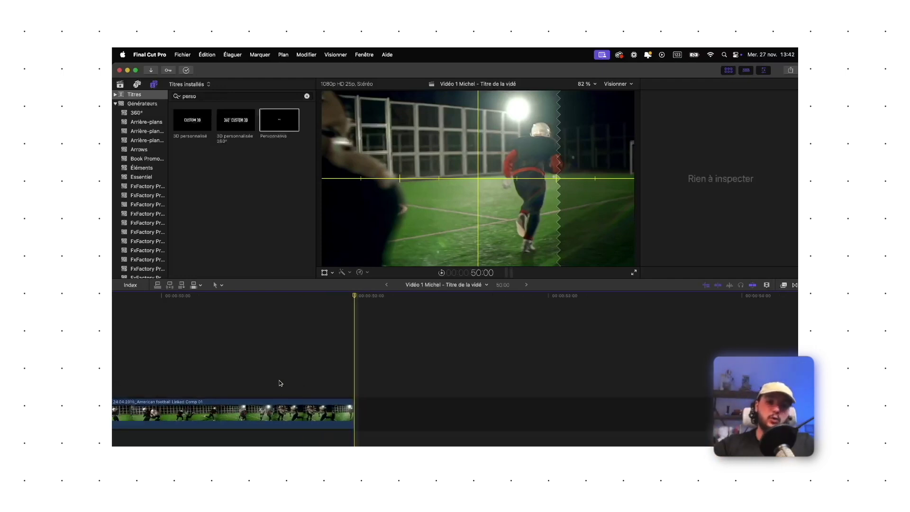
Play back the earlier title section, then return to the CHAPITRE 1 title at the project start
scroll(246, 372, "up", 5)
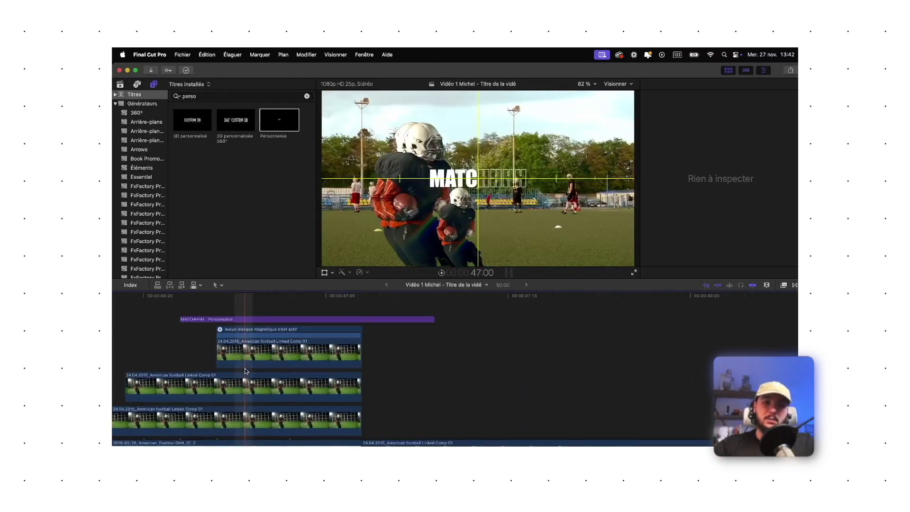
scroll(288, 344, "right", 2)
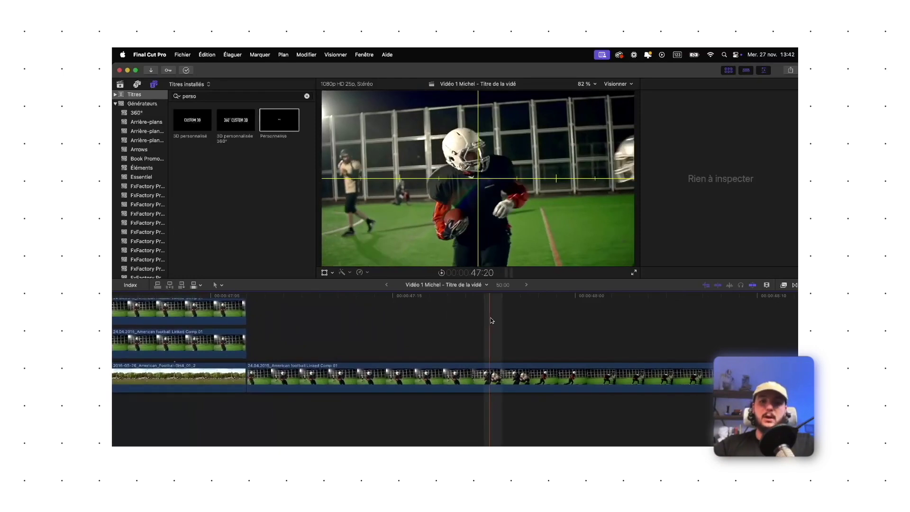
left_click(424, 367)
scroll(197, 406, "left", 5)
key("space")
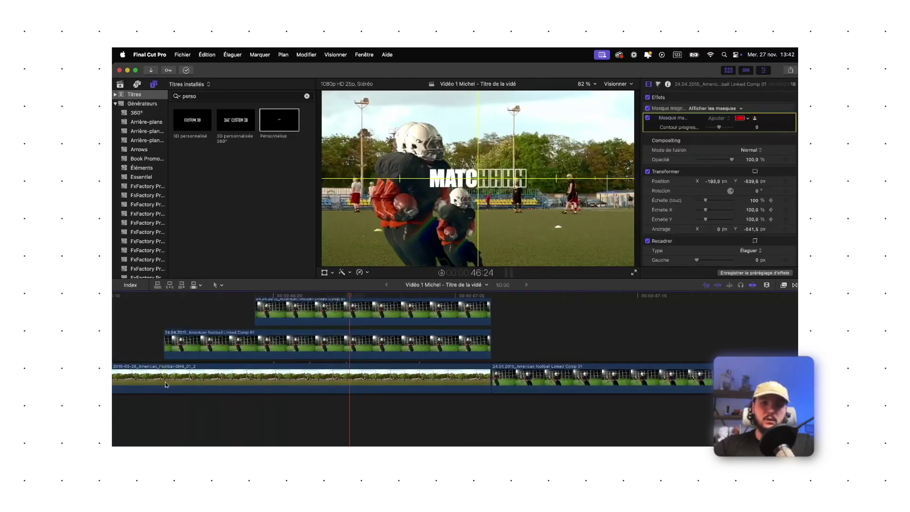
key("super+minus")
key("super+minus")
key("super+minus")
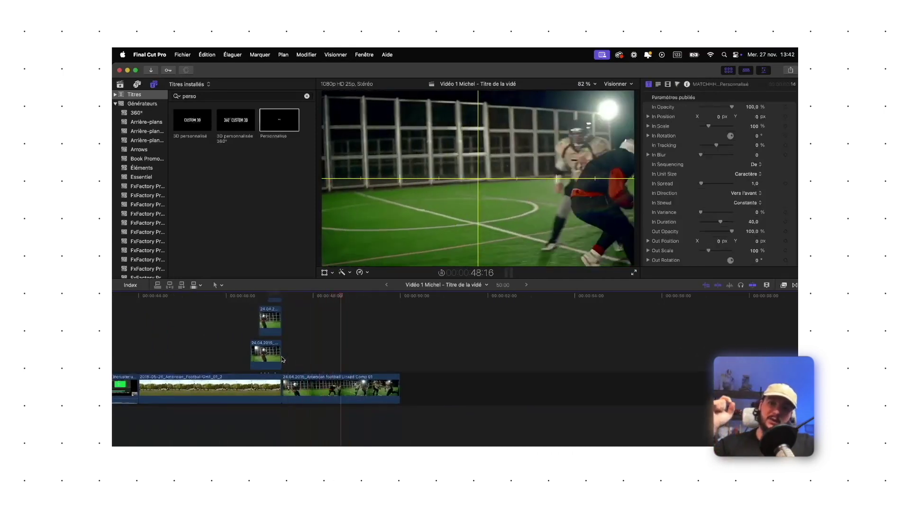
key("Home")
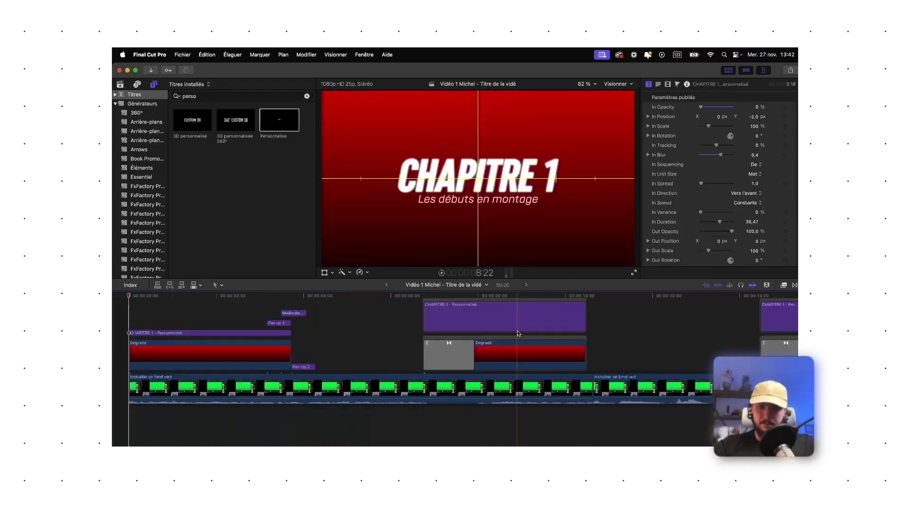